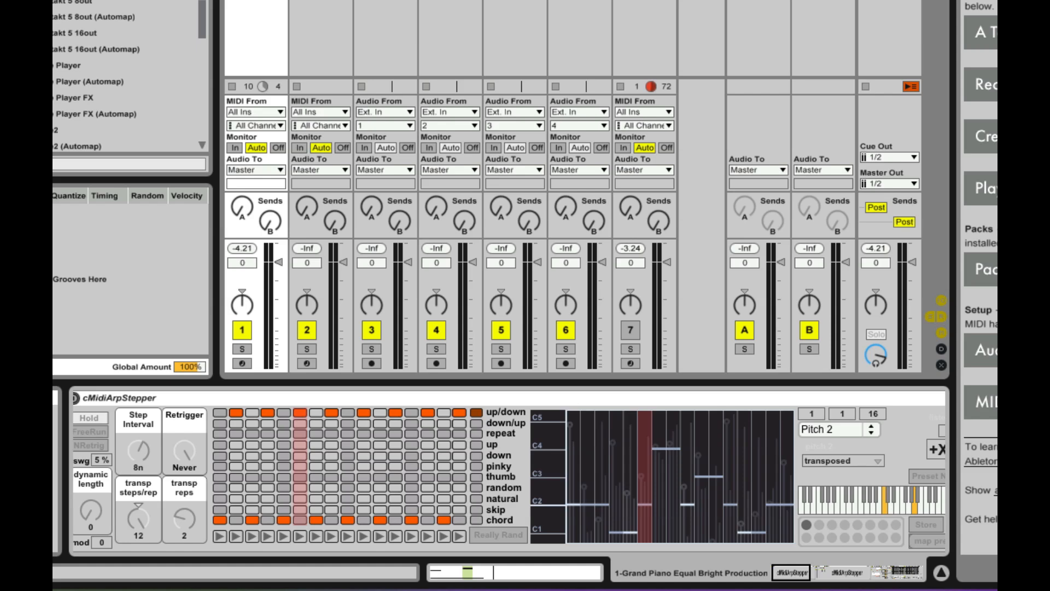
# - Show the notes of the piano track's MIDI clip and play the clip
pyautogui.hotkey('shift', 'Tab')
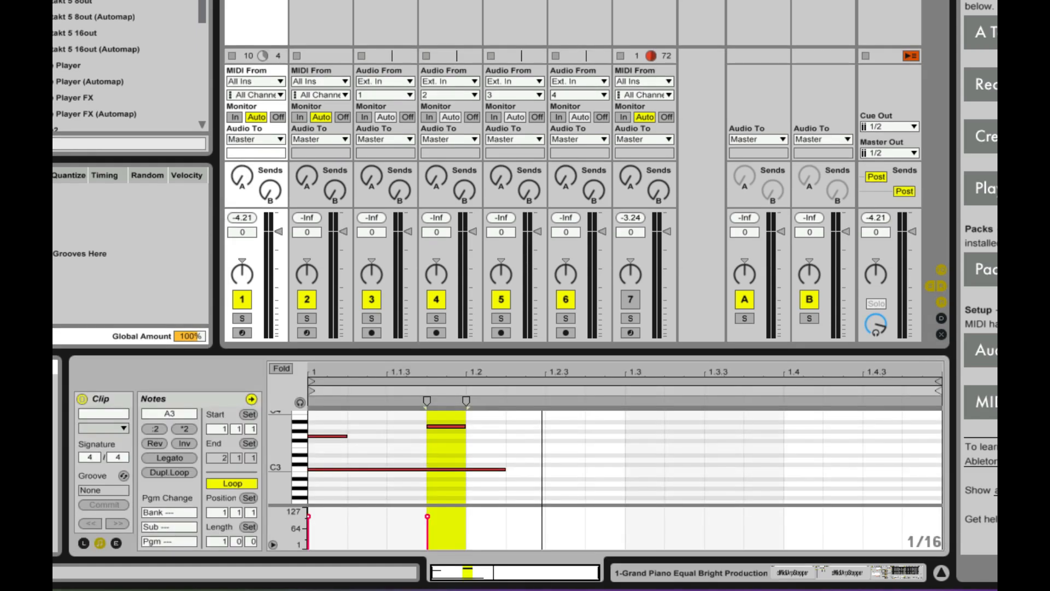
pyautogui.press('space')
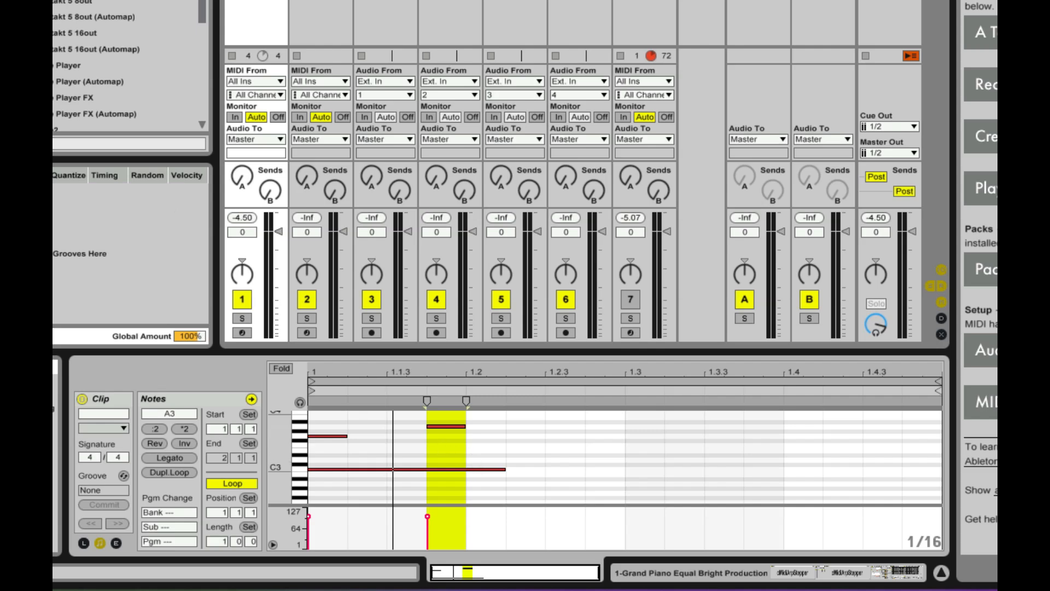
# - Return to the piano track's device chain and collapse the MIDI Effect Rack
pyautogui.click(677, 577)
pyautogui.hscroll(-1, 265, 486)
pyautogui.hscroll(12, 265, 485)
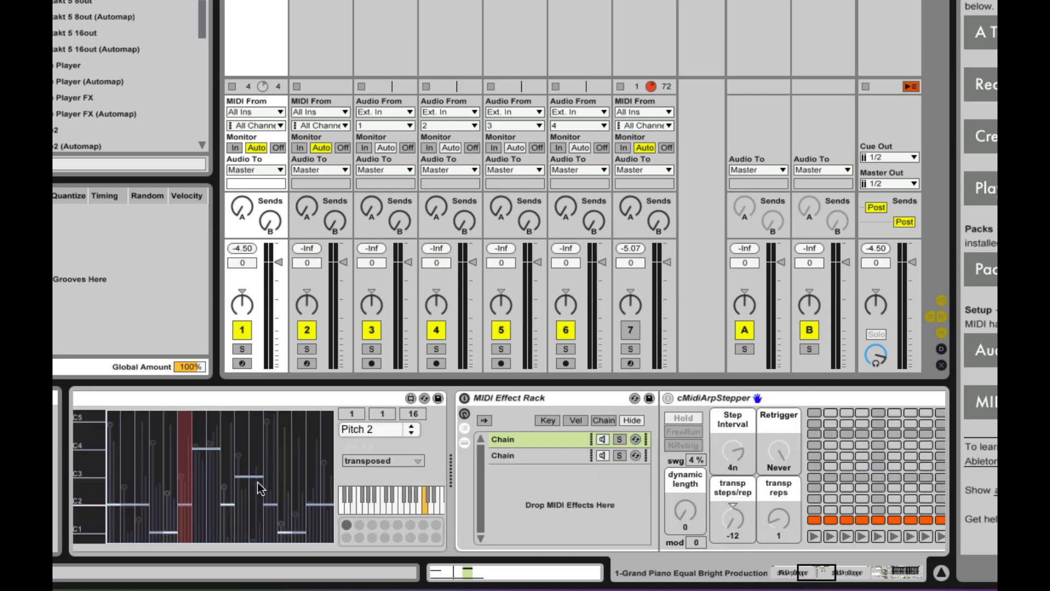
pyautogui.hscroll(6, 638, 412)
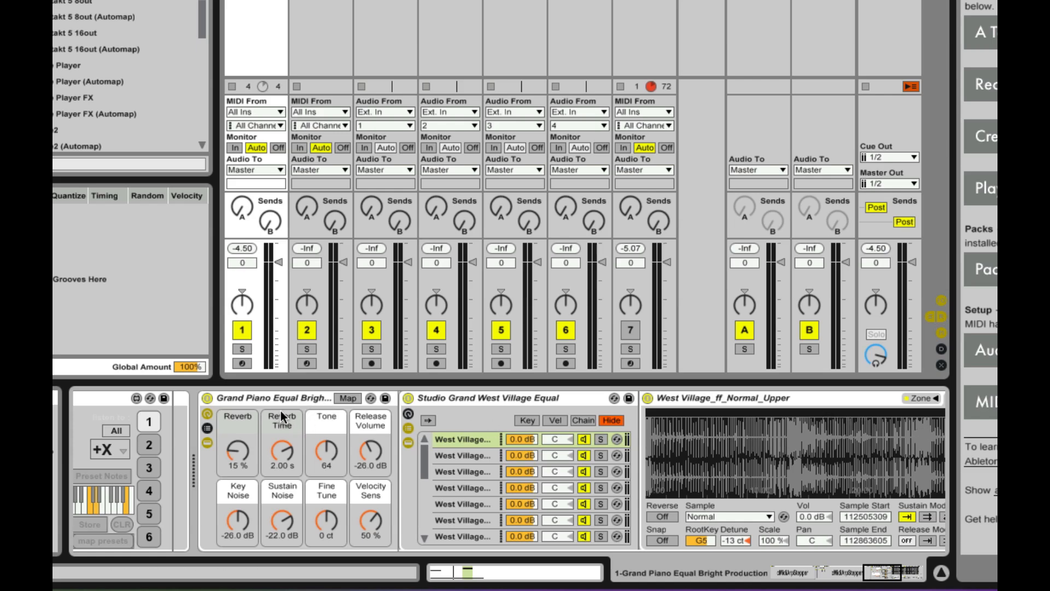
pyautogui.hscroll(-5, 281, 412)
pyautogui.hscroll(-3, 282, 409)
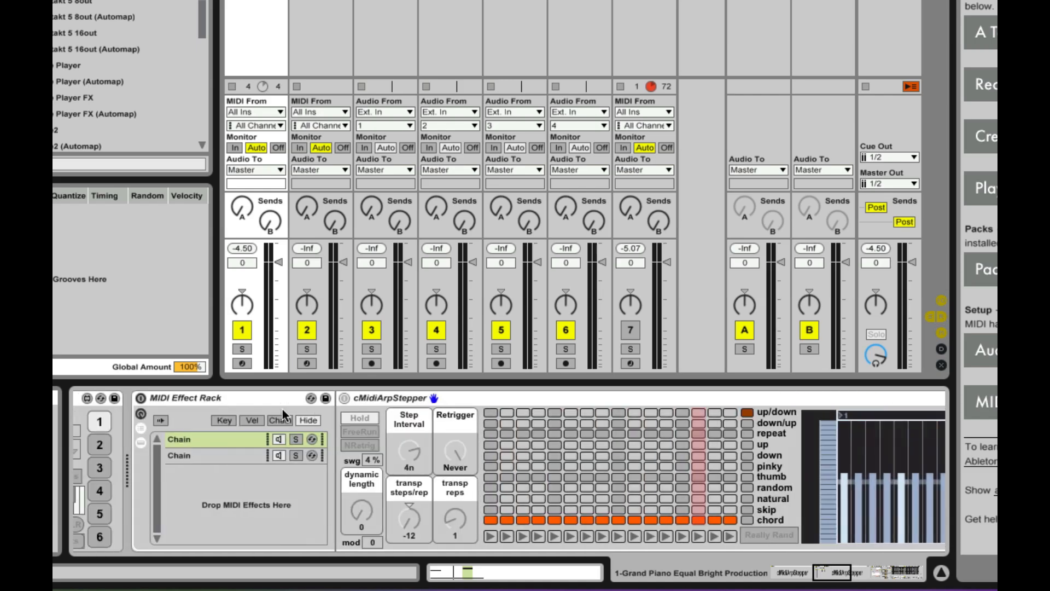
pyautogui.doubleClick(202, 395)
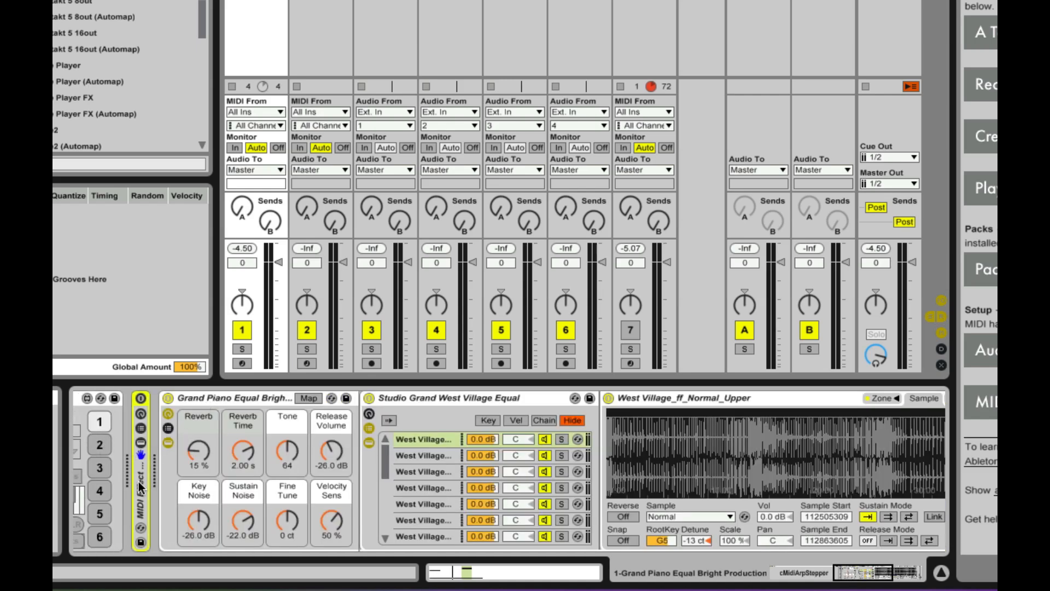
# - Show the Transpose lane in the cMidiArpStepper and shorten its loop to a length of 1 step
pyautogui.hscroll(-6, 133, 501)
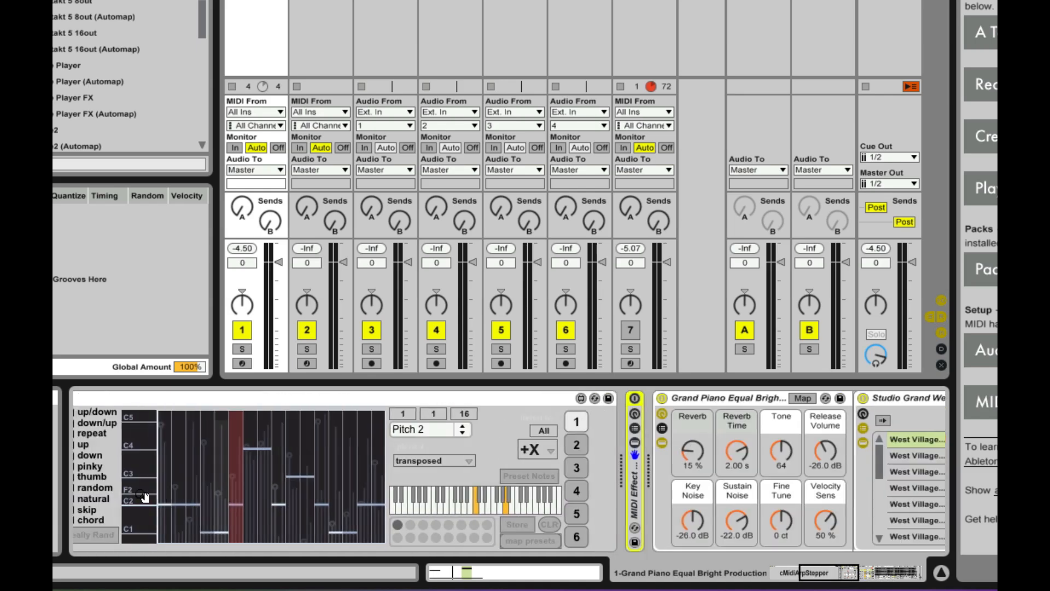
pyautogui.hscroll(-3, 139, 488)
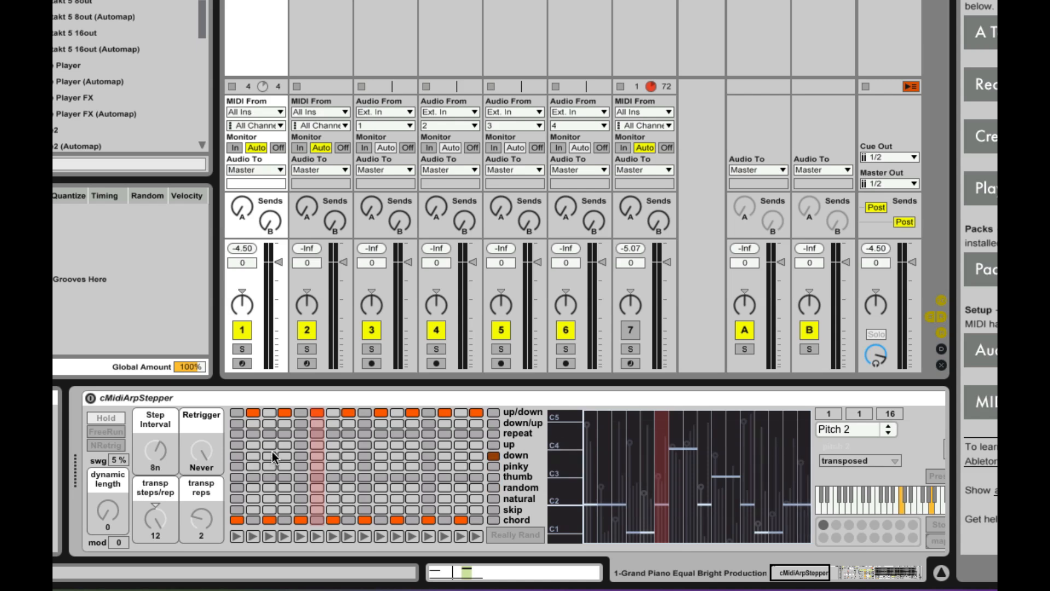
pyautogui.hscroll(6, 392, 453)
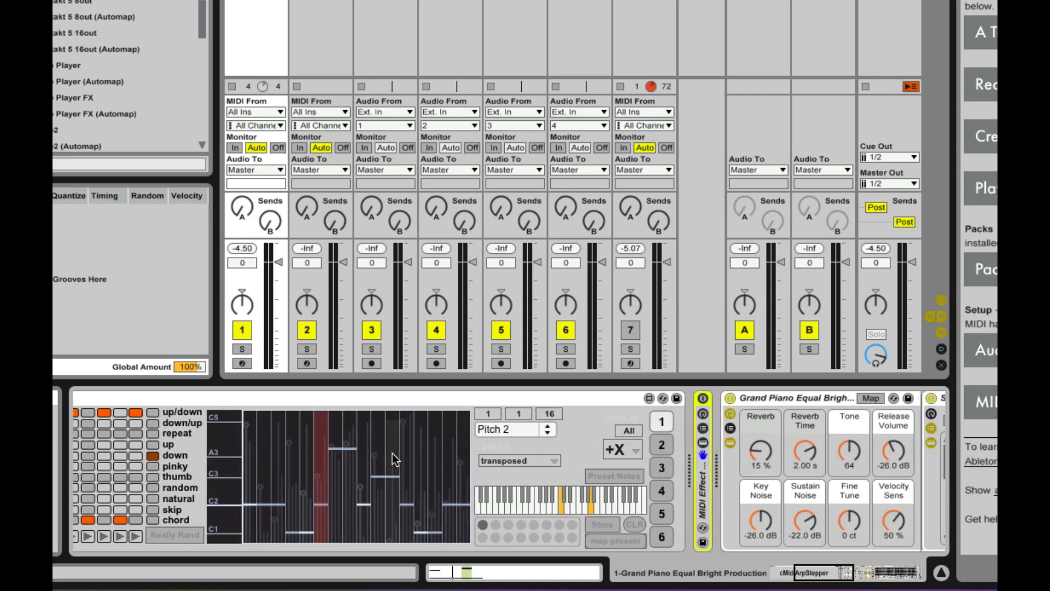
pyautogui.click(556, 429)
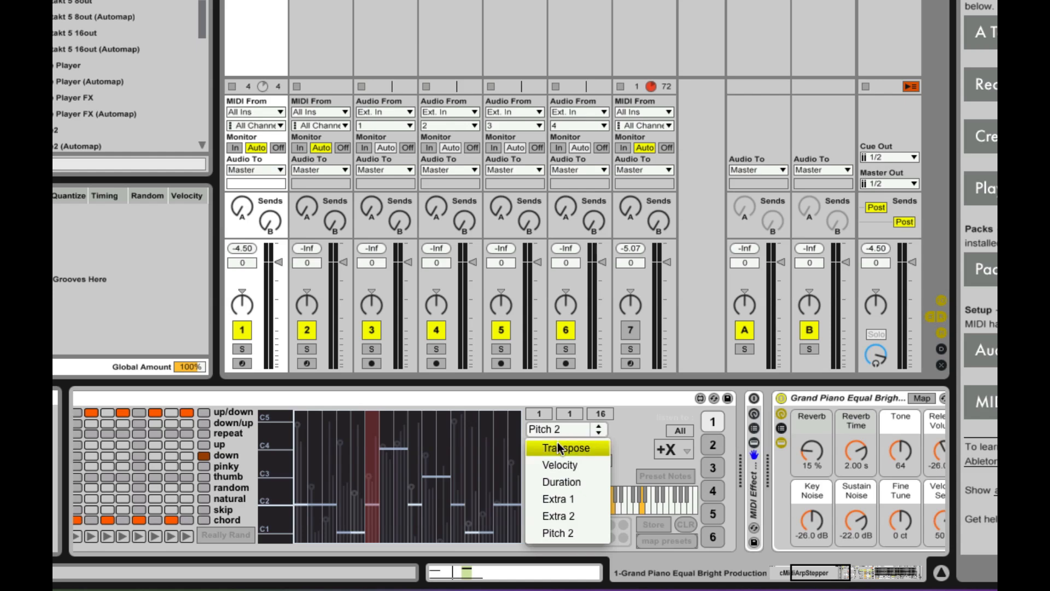
pyautogui.click(557, 446)
pyautogui.moveTo(518, 416); pyautogui.dragTo(311, 421)
pyautogui.hscroll(-5, 340, 452)
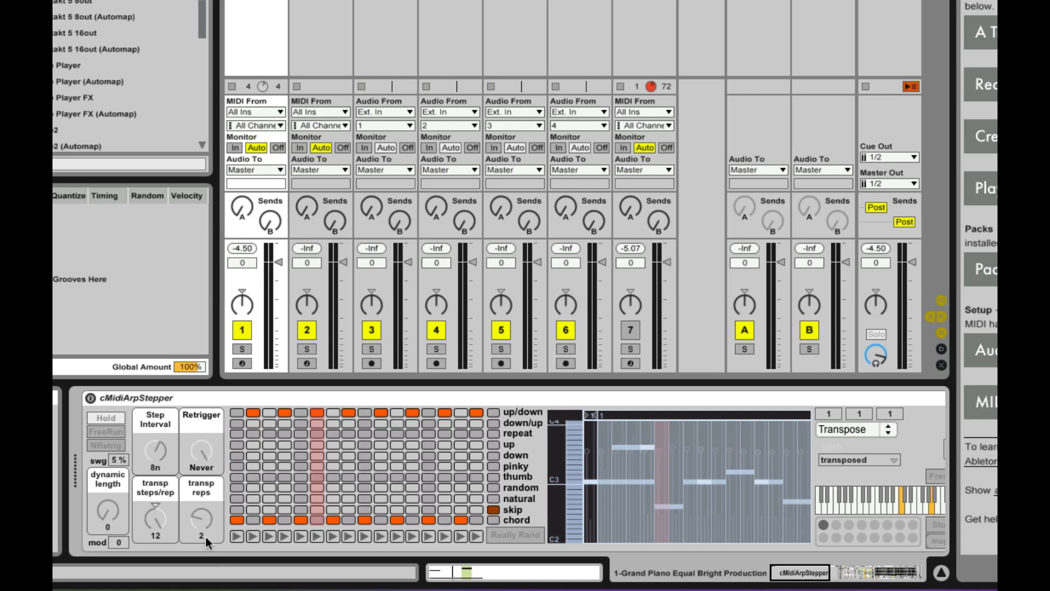
# - Turn on the first cMidiArpStepper and start playback, leaving its step interval at 8n
pyautogui.click(90, 398)
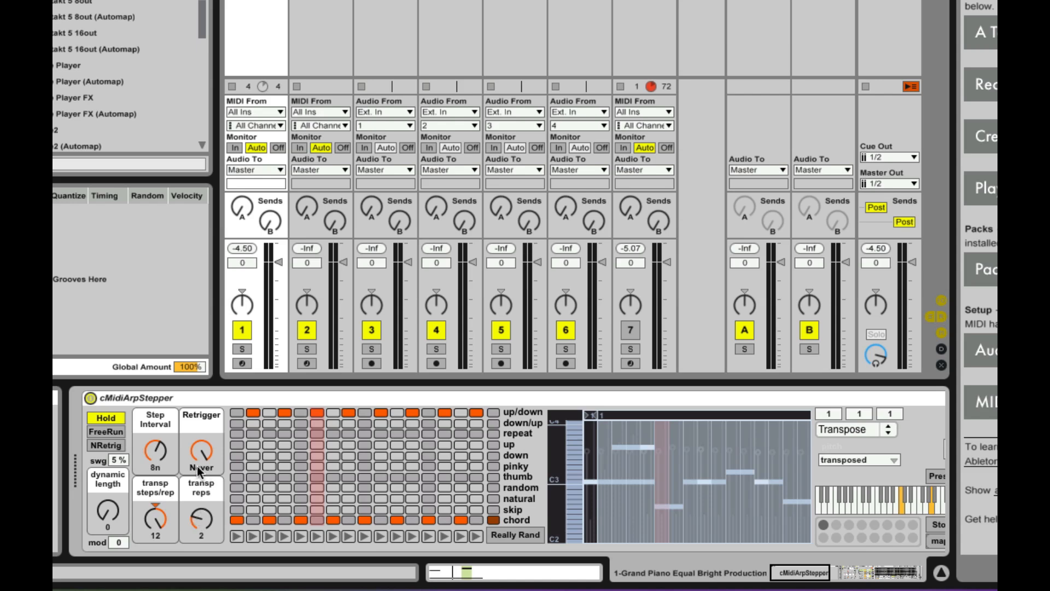
pyautogui.press('space')
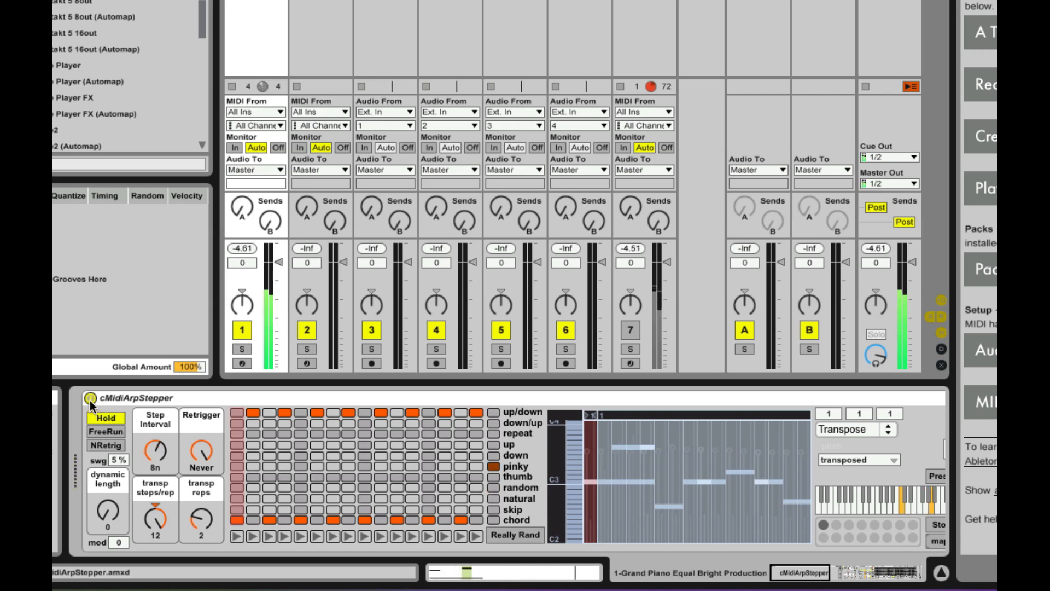
pyautogui.scroll(-5, 217, 460)
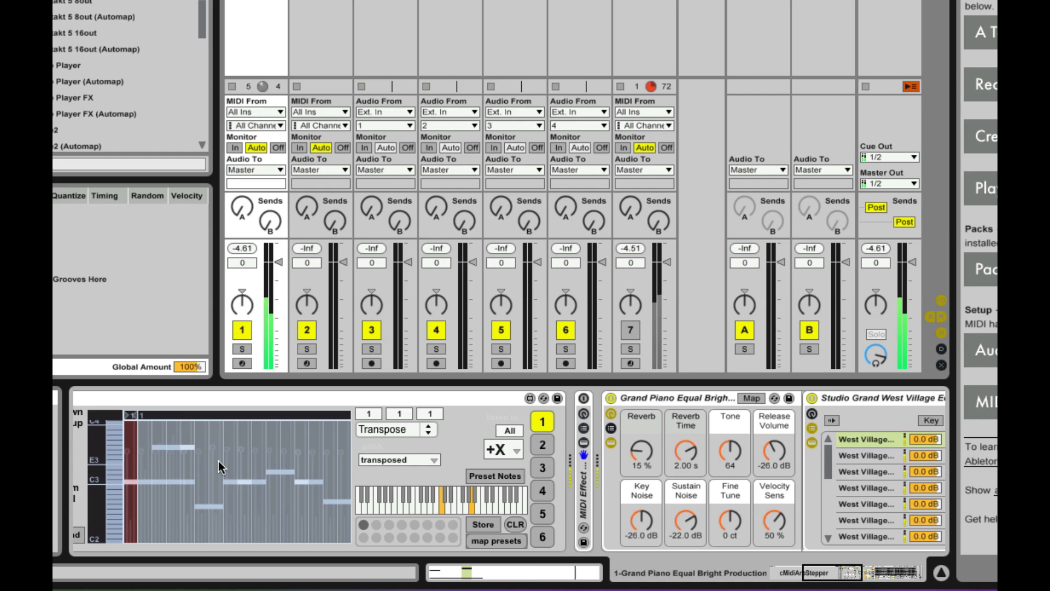
pyautogui.scroll(-5, 219, 461)
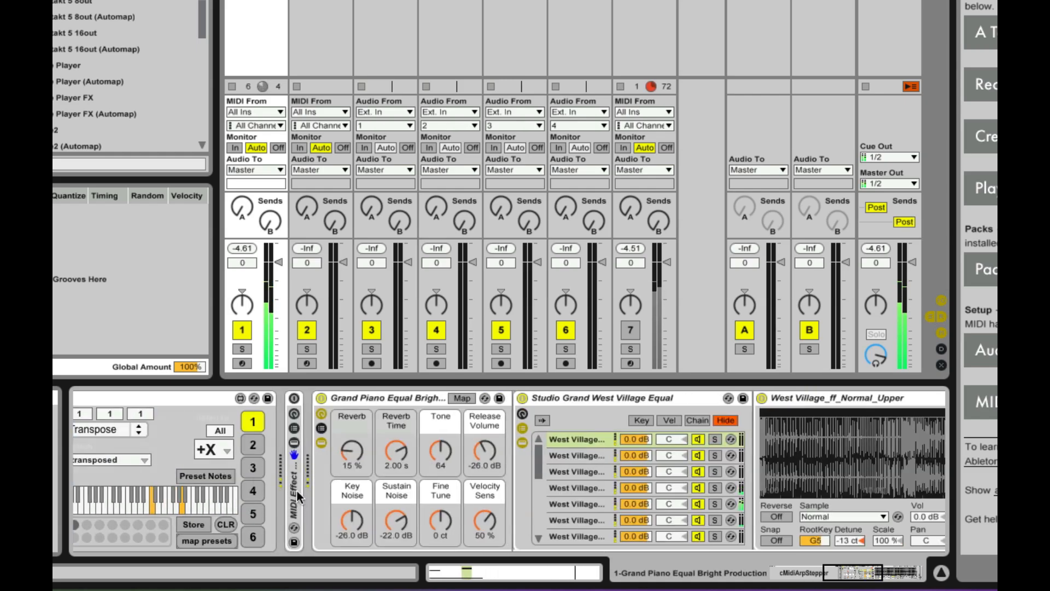
pyautogui.scroll(10, 293, 490)
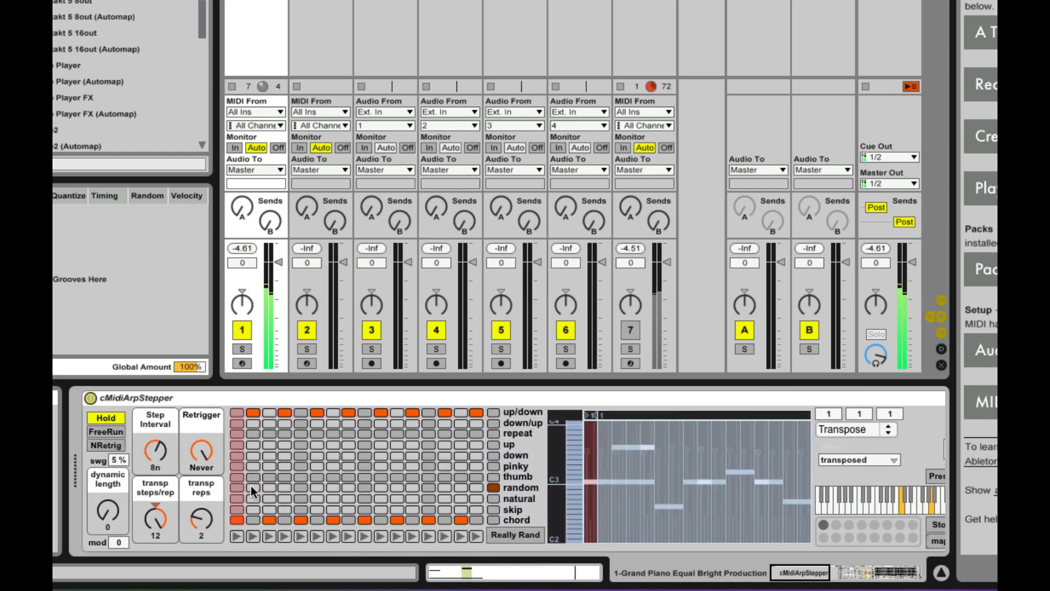
pyautogui.moveTo(162, 452)
pyautogui.mouseDown()
pyautogui.moveTo(162, 471)
pyautogui.moveTo(156, 440)
pyautogui.mouseUp()
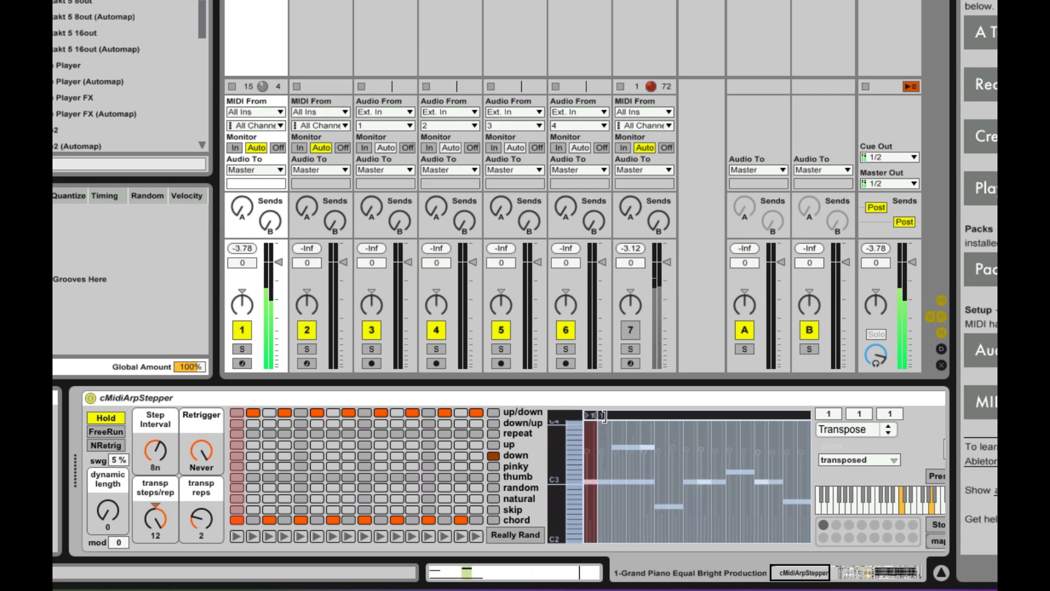
# - Extend the Transpose lane's loop to 2 steps and then to 4 steps
pyautogui.click(603, 416)
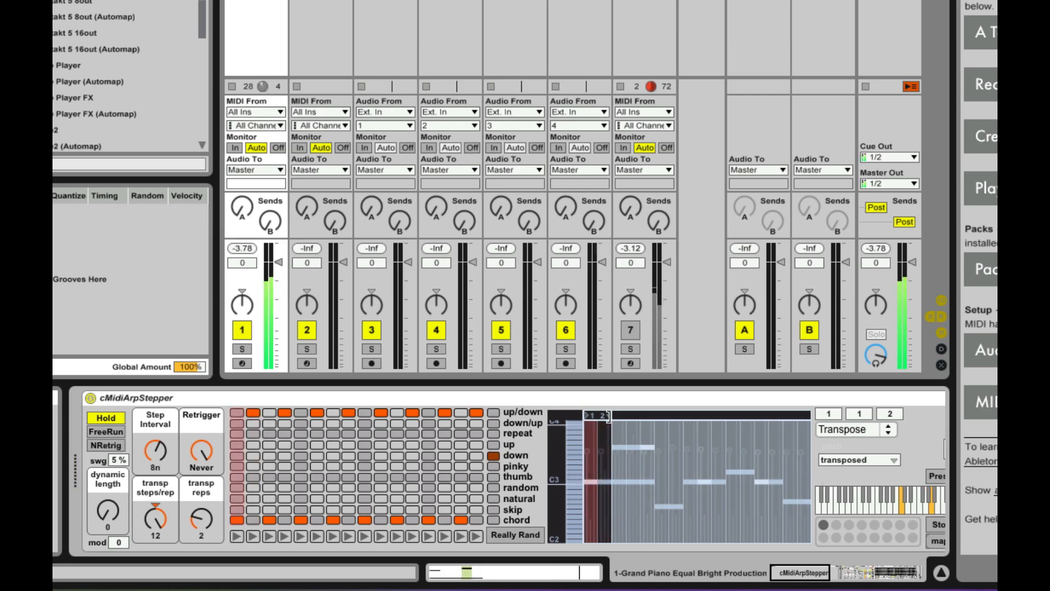
pyautogui.moveTo(609, 416); pyautogui.dragTo(635, 416)
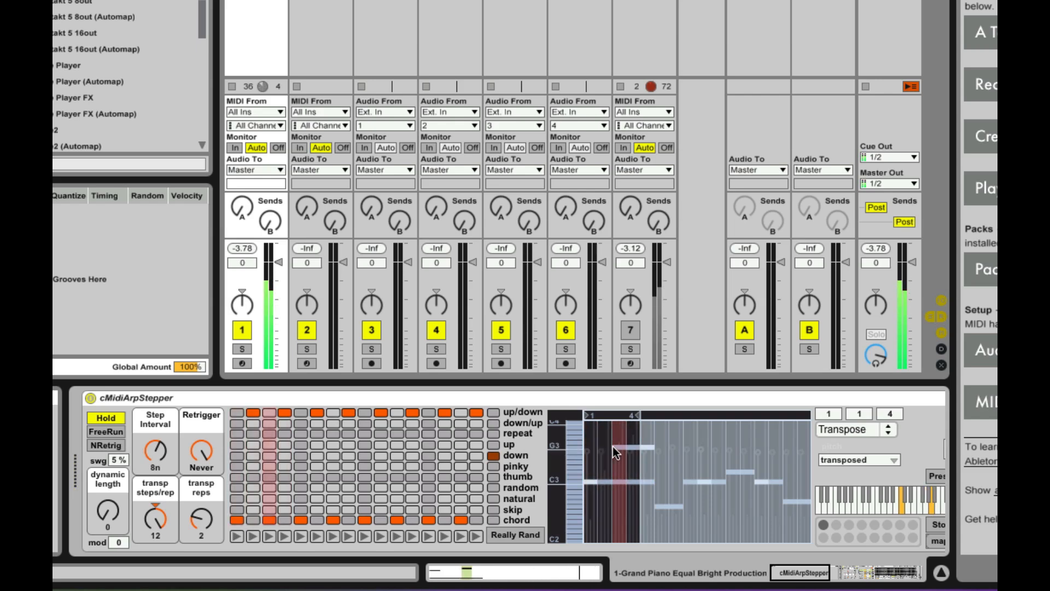
# - Keep the Transpose lane selected and try the absolute and original pitch modes before switching back to transposed
pyautogui.click(858, 429)
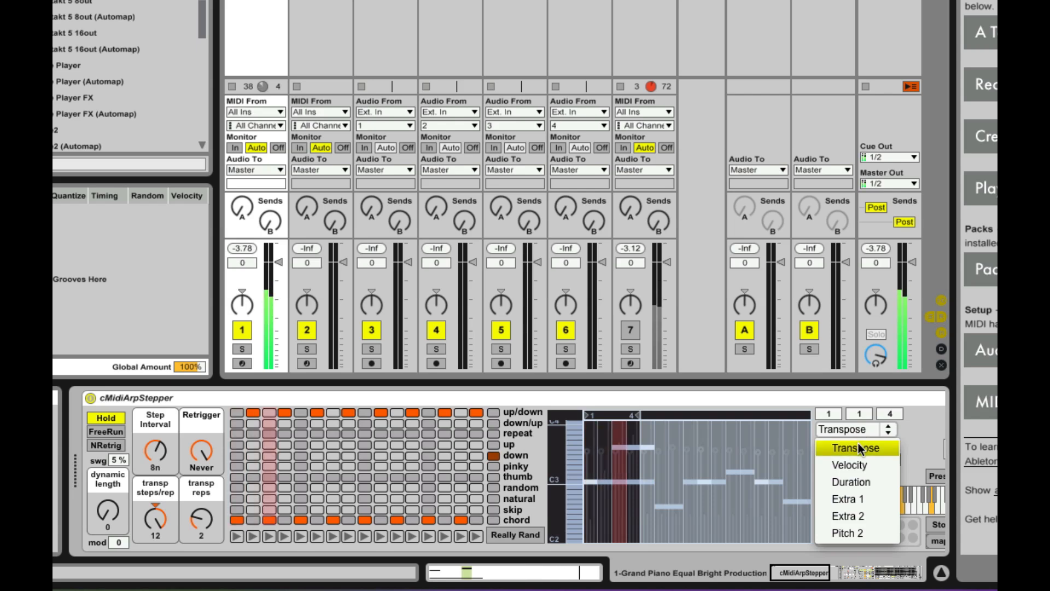
pyautogui.click(858, 448)
pyautogui.click(851, 460)
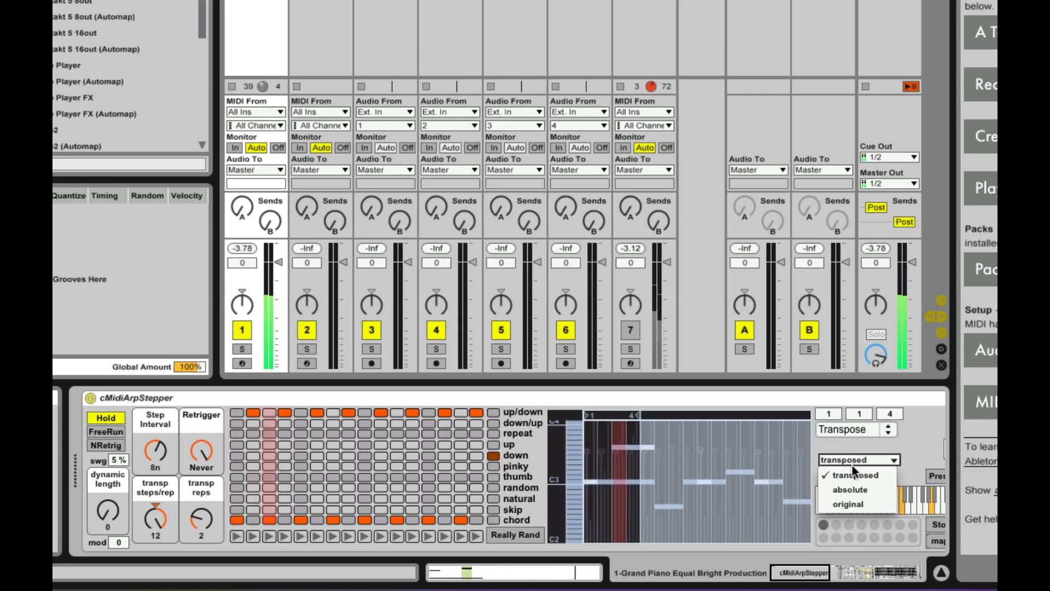
pyautogui.click(852, 487)
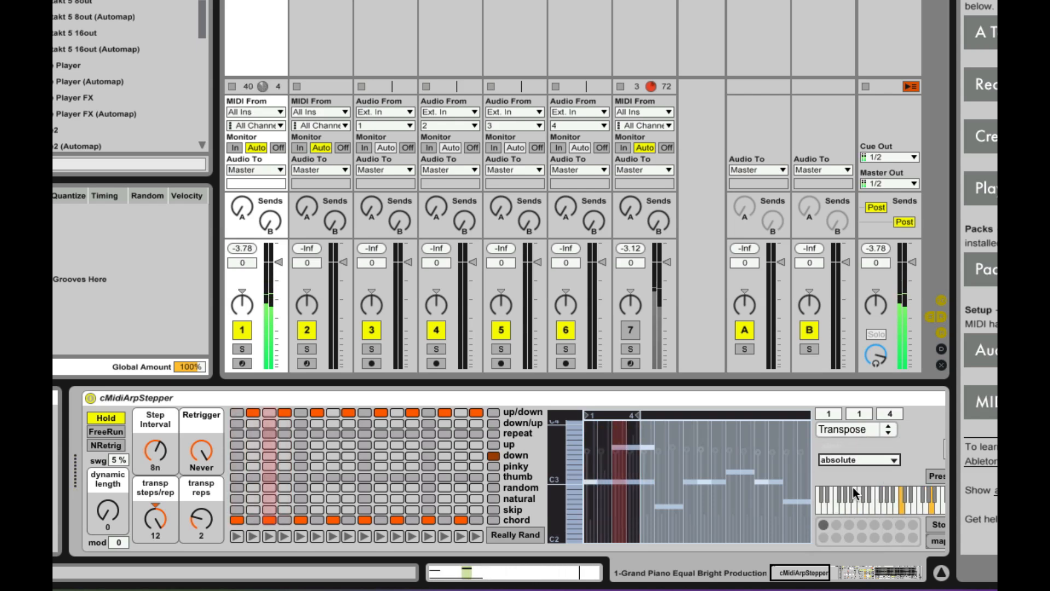
pyautogui.click(852, 459)
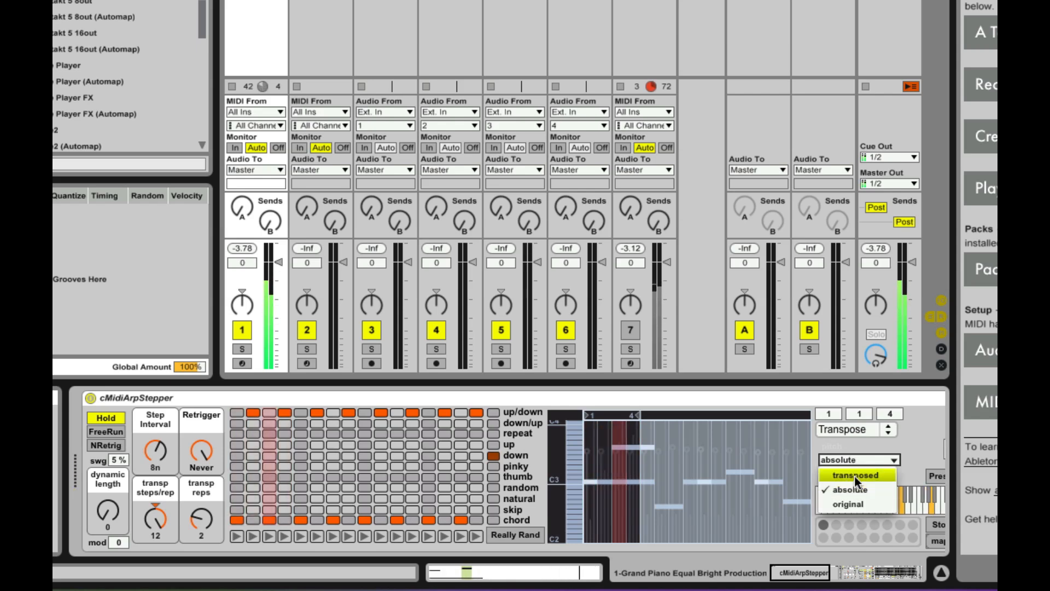
pyautogui.click(854, 476)
pyautogui.click(856, 458)
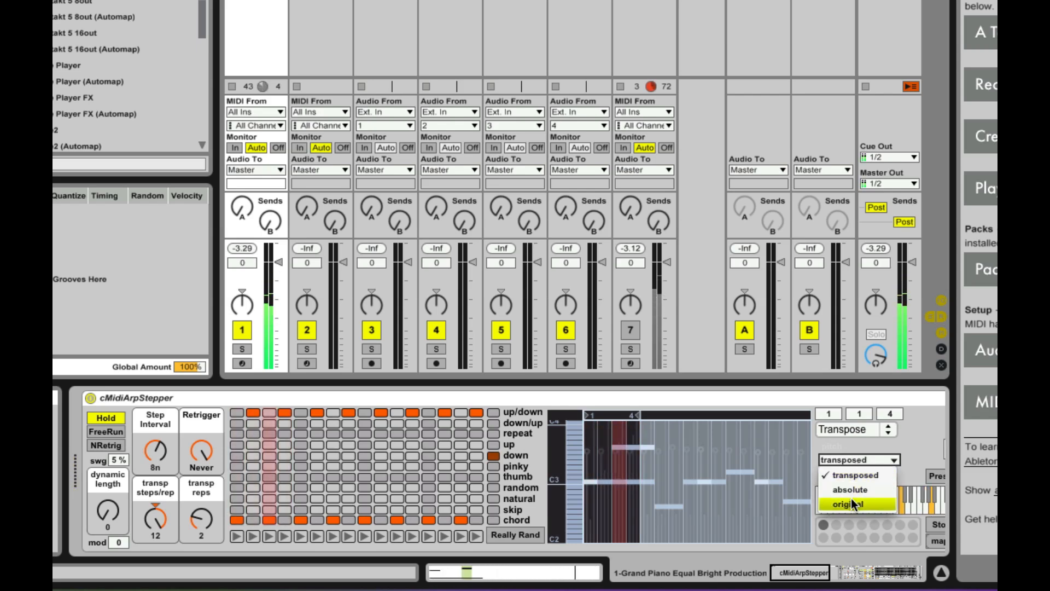
pyautogui.click(852, 502)
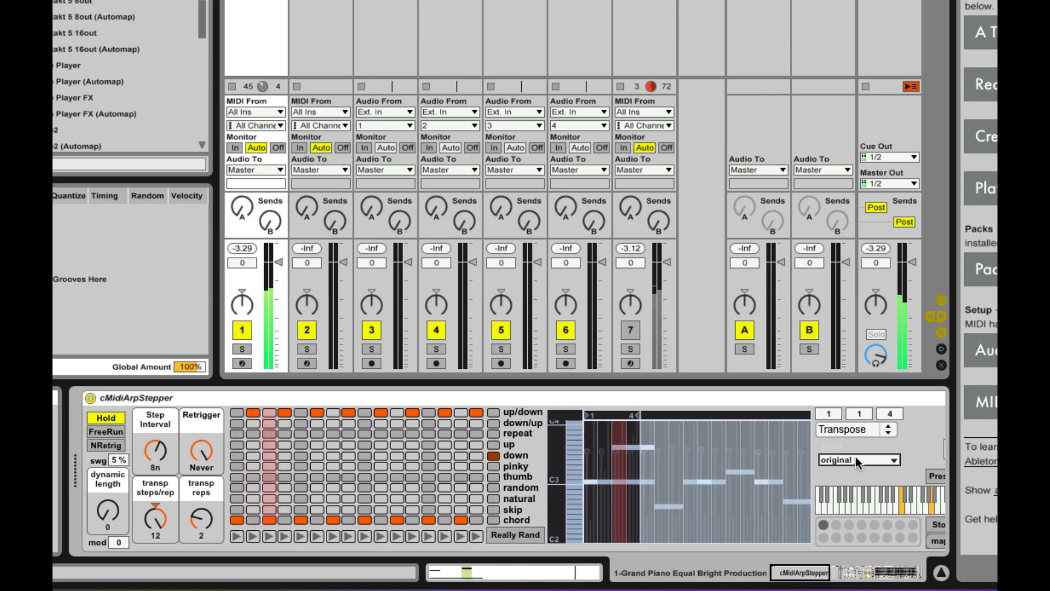
pyautogui.click(856, 458)
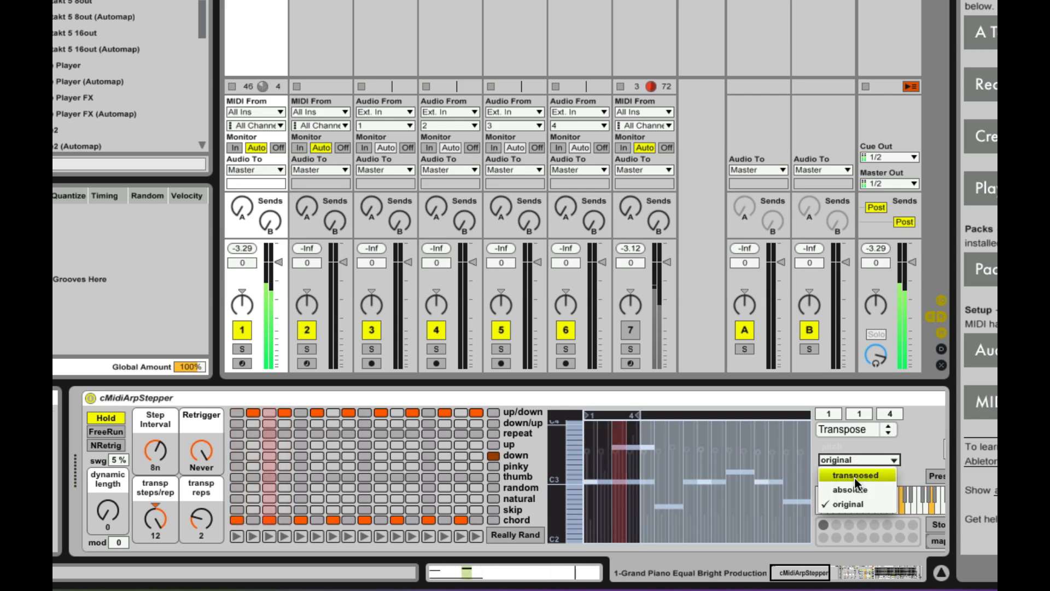
pyautogui.click(856, 476)
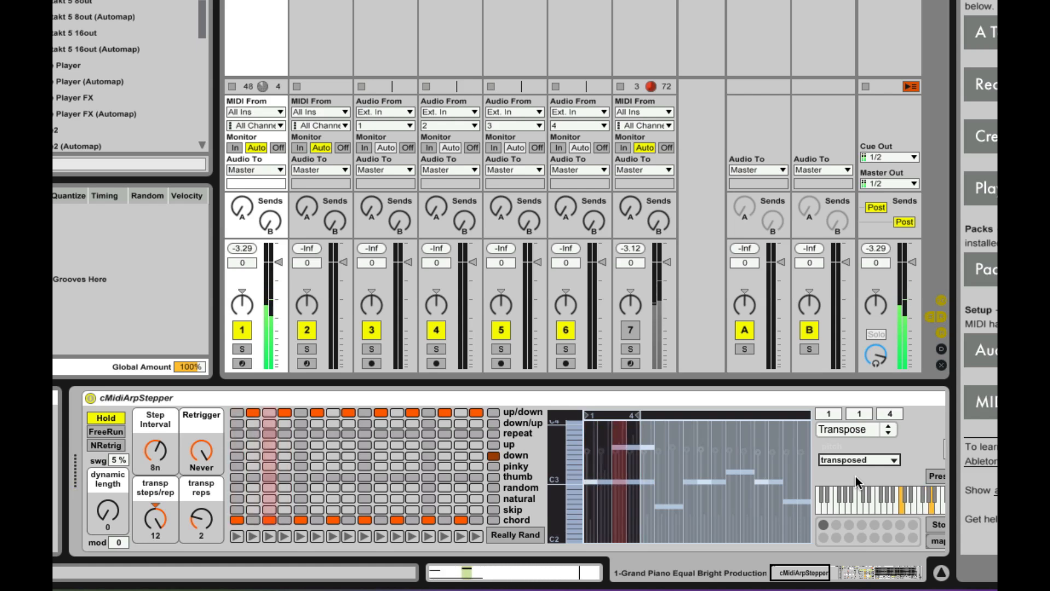
# - Extend the Transpose lane's loop to 7 steps and then to the full 16 steps
pyautogui.hscroll(5, 855, 476)
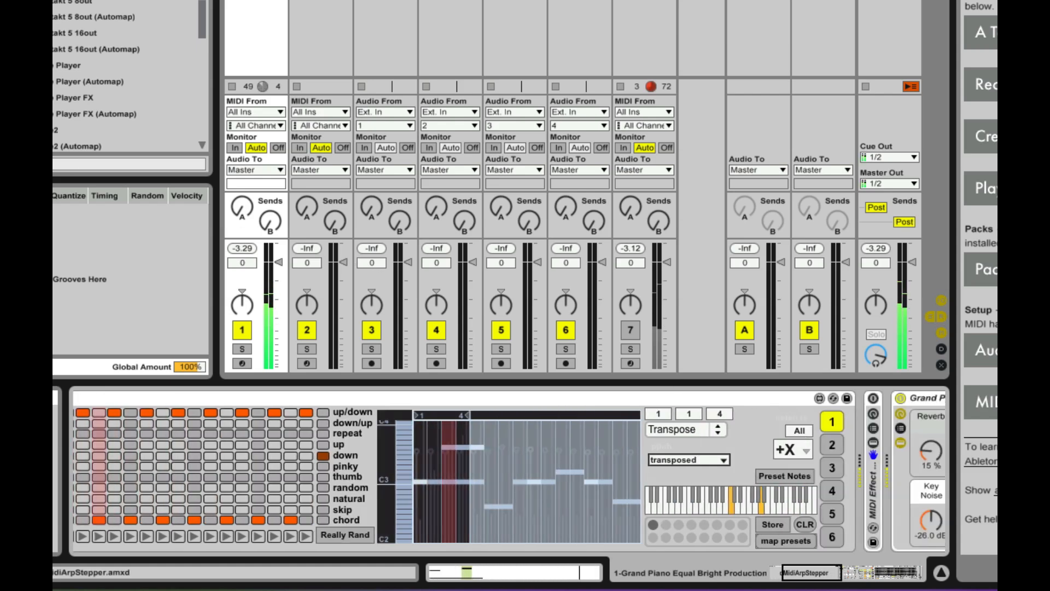
pyautogui.hscroll(-1, 435, 401)
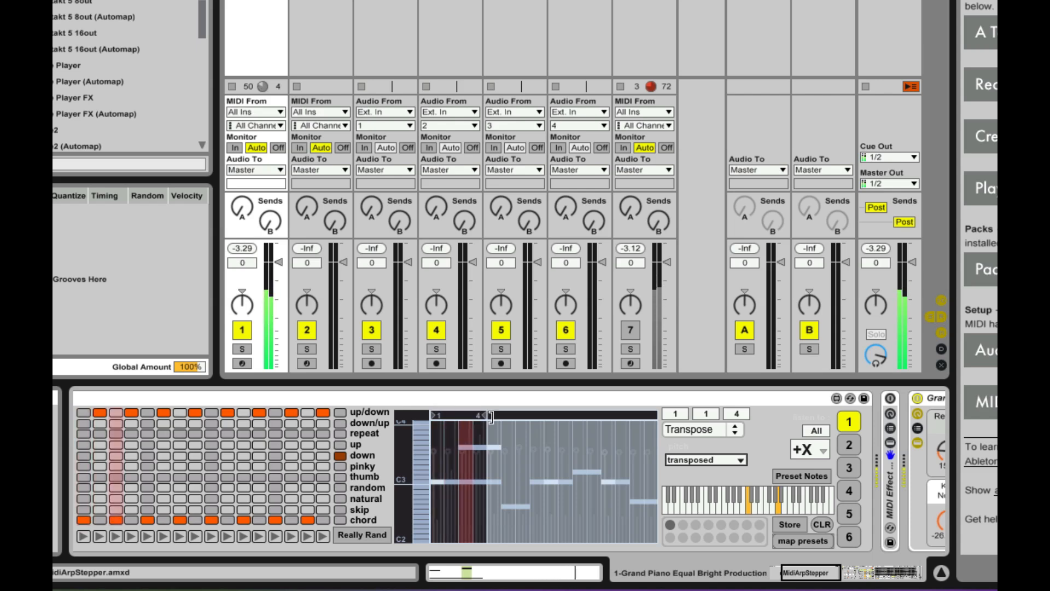
pyautogui.moveTo(491, 416); pyautogui.dragTo(525, 418)
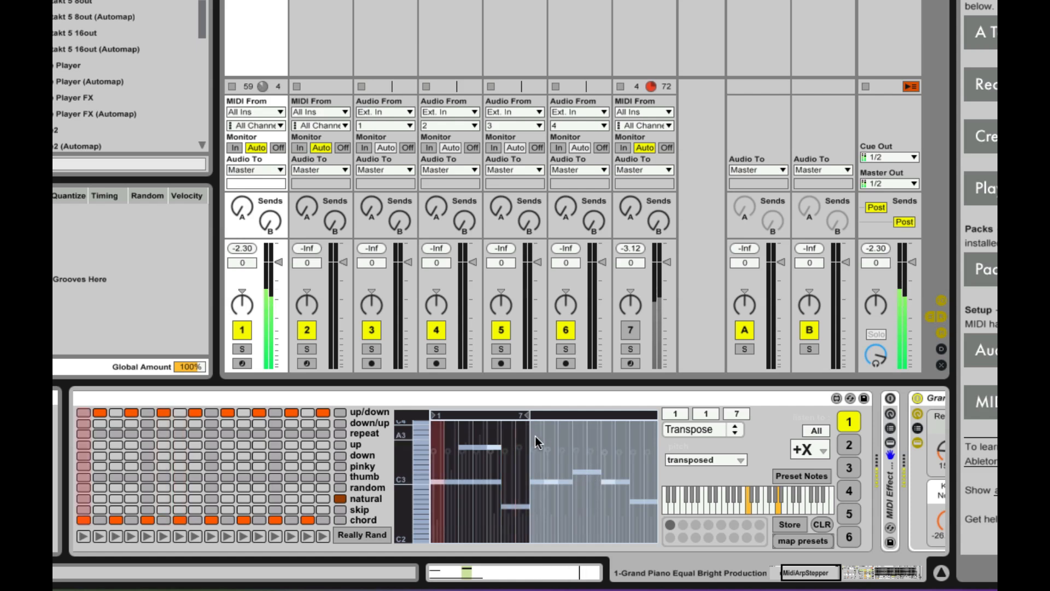
pyautogui.moveTo(529, 415); pyautogui.dragTo(654, 416)
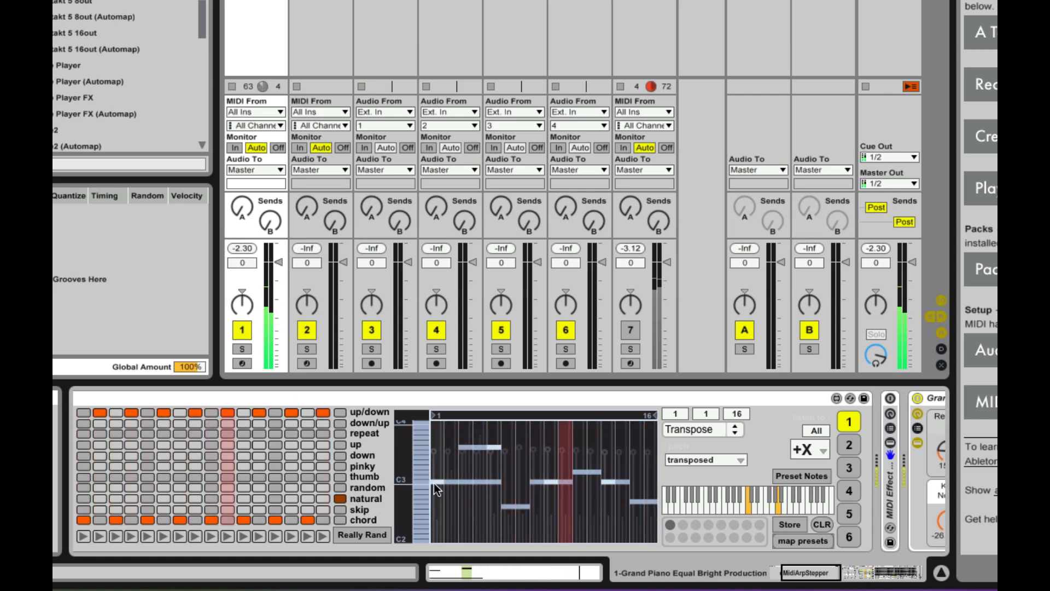
# - Clear the upper notes on steps 3 to 5 of the Transpose pattern and place notes at F#3 on steps 4 and 5
pyautogui.moveTo(435, 484); pyautogui.dragTo(491, 482)
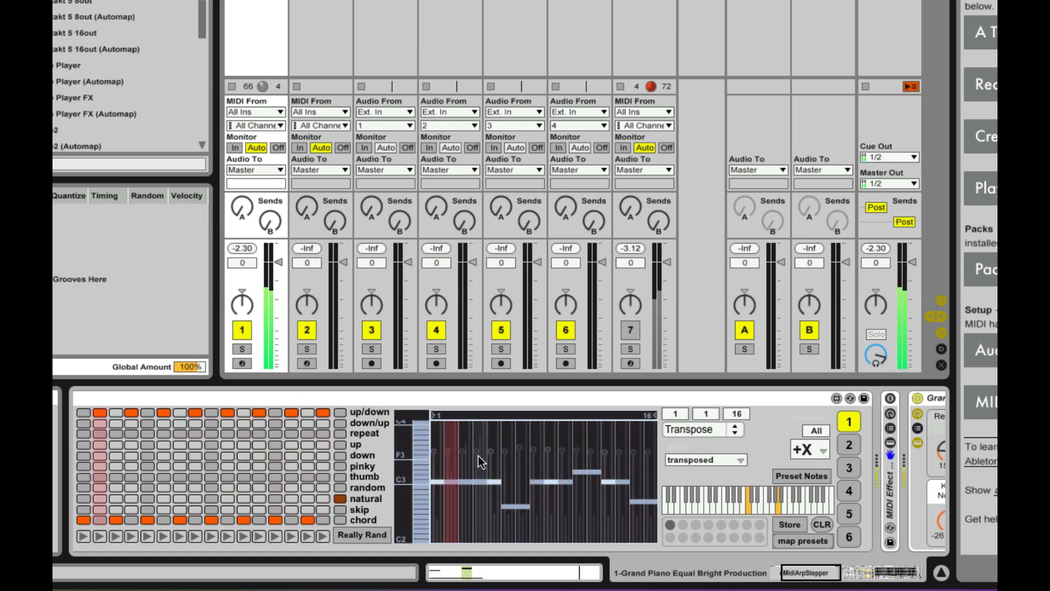
pyautogui.click(492, 458)
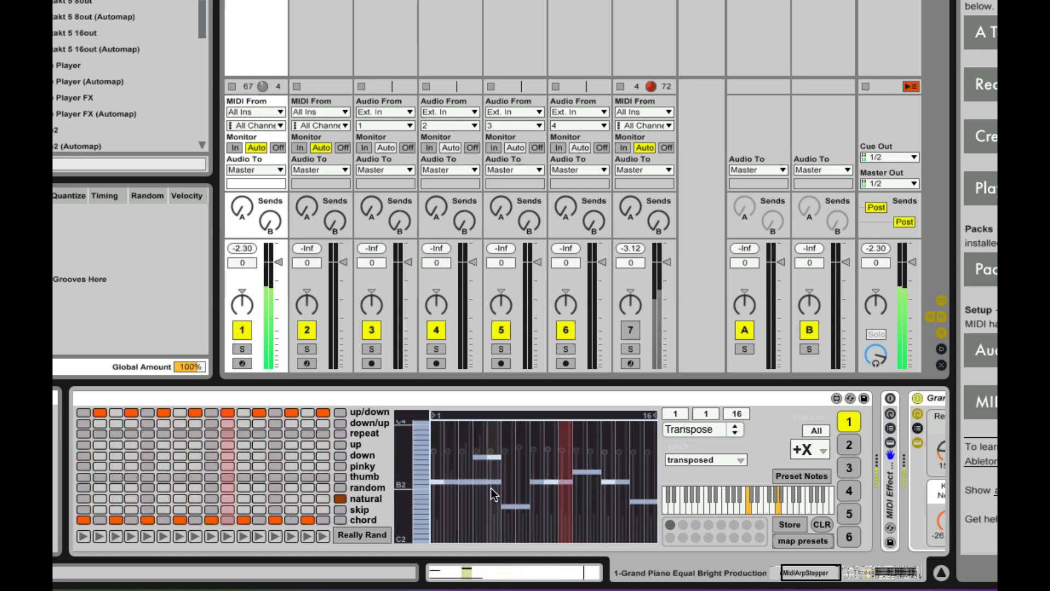
pyautogui.click(478, 451)
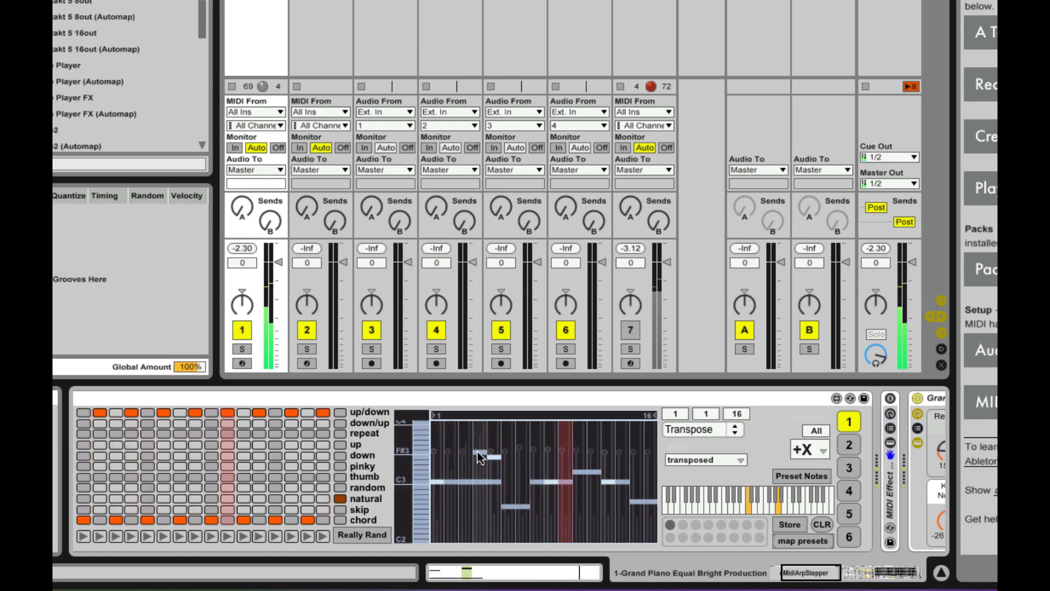
pyautogui.click(488, 452)
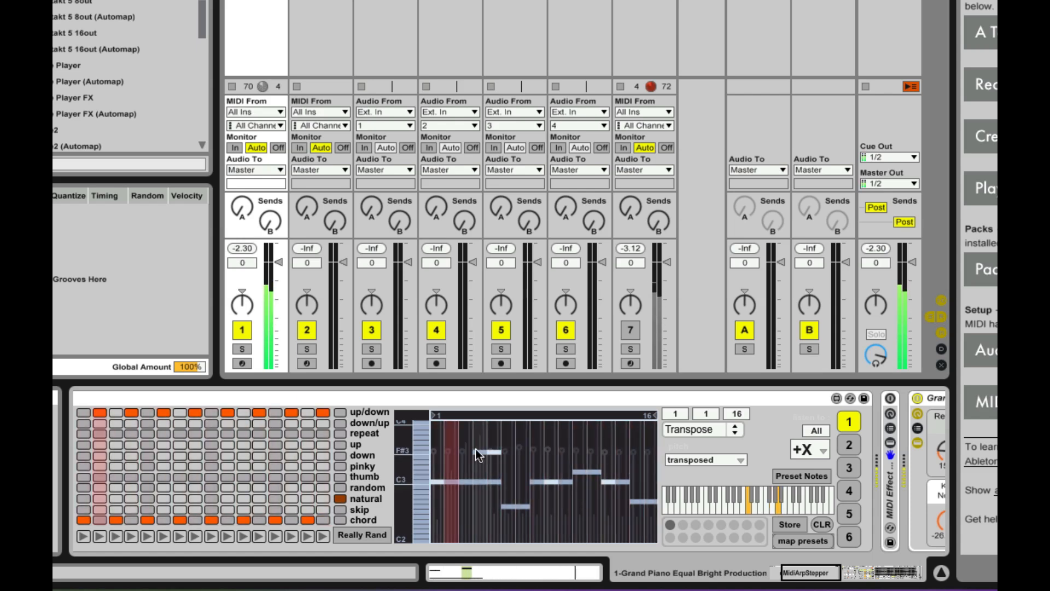
# - Raise the Transpose notes on steps 4 and 5 to G3, then add C2 on steps 3 and 4 and put G2 on steps 2 to 5
pyautogui.click(478, 446)
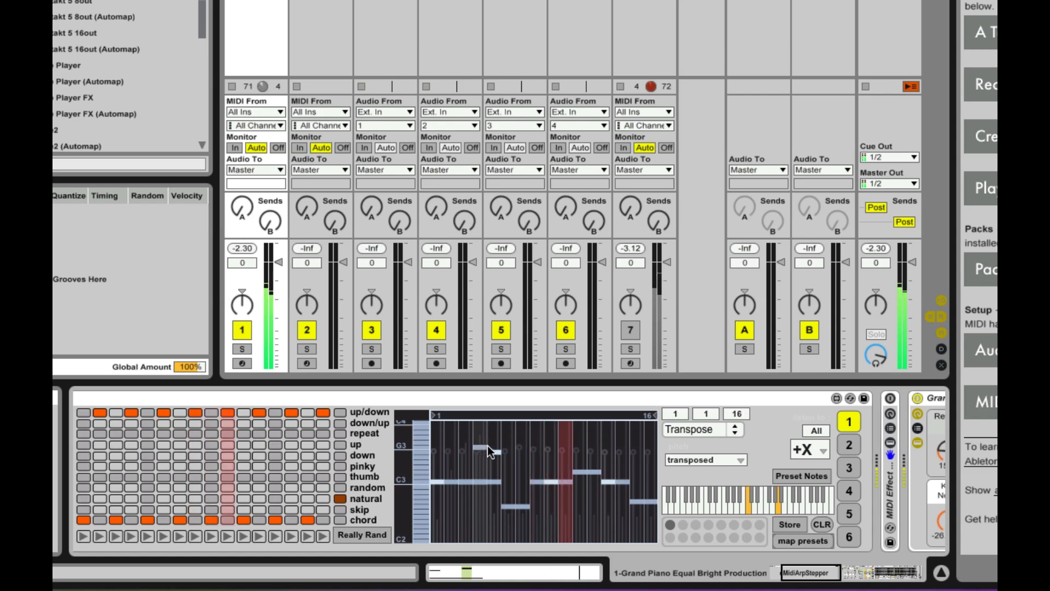
pyautogui.click(491, 446)
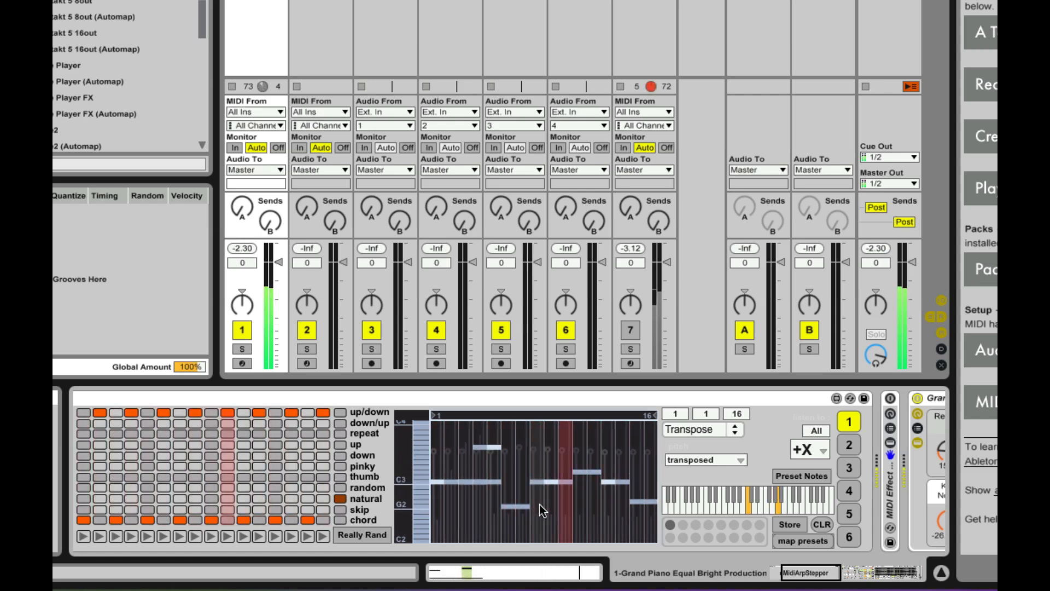
pyautogui.click(463, 539)
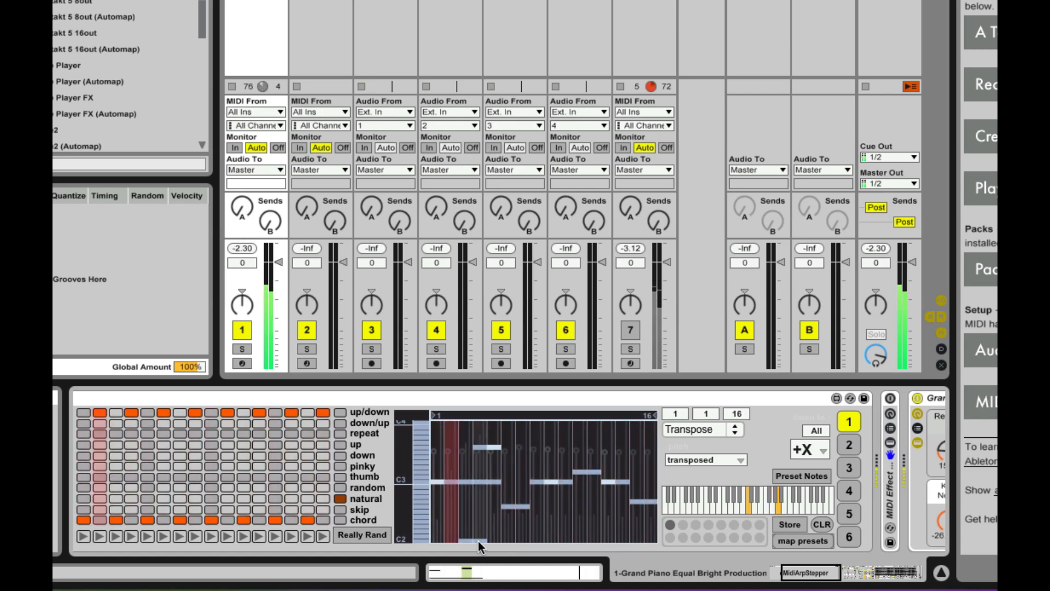
pyautogui.click(449, 508)
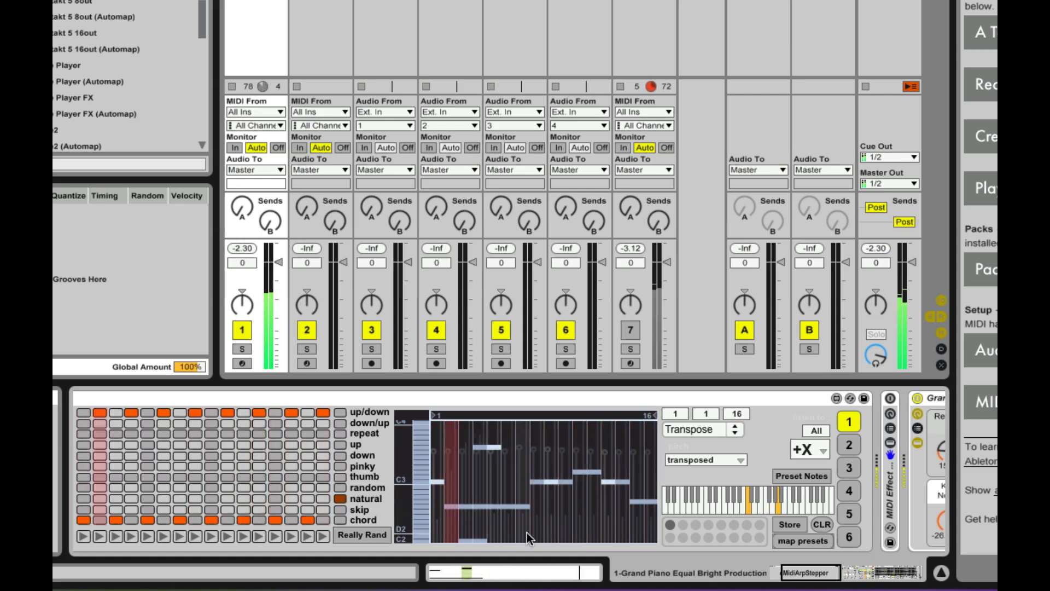
# - Switch to the Velocity lane and set its mode to absolute
pyautogui.click(692, 428)
pyautogui.click(693, 464)
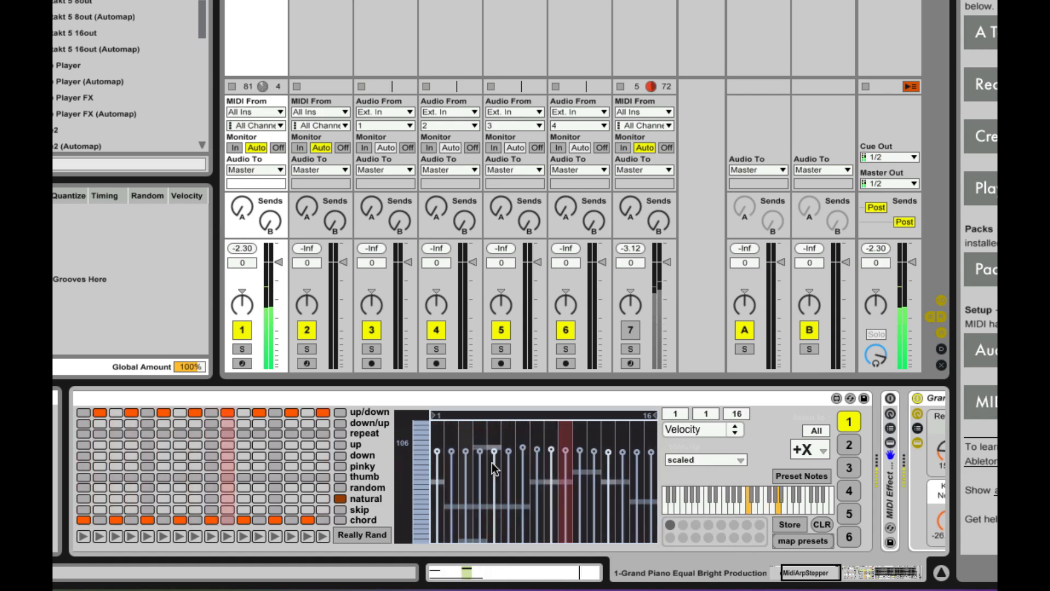
pyautogui.click(709, 460)
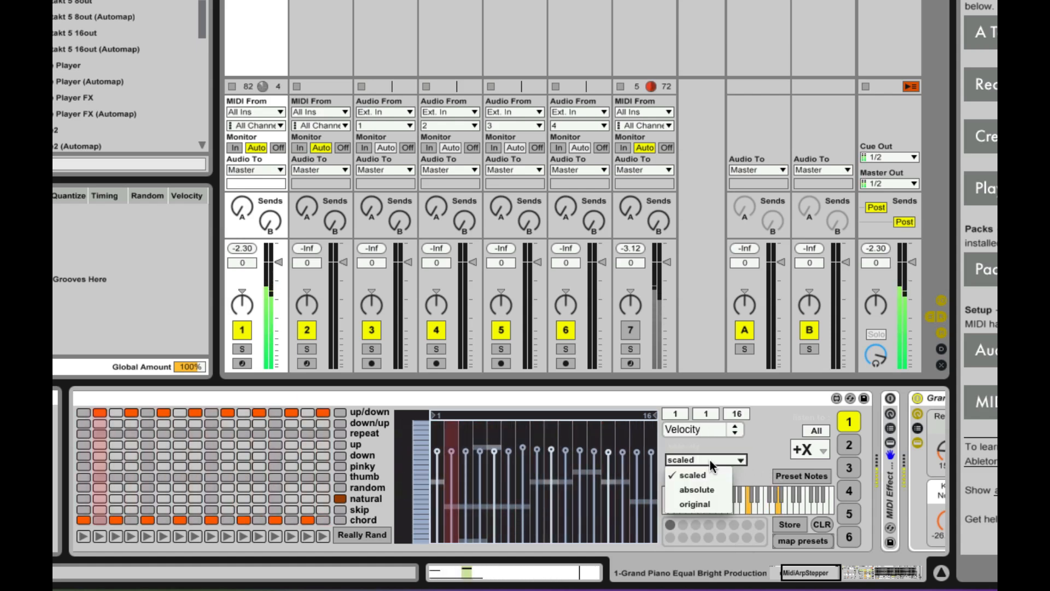
pyautogui.click(709, 486)
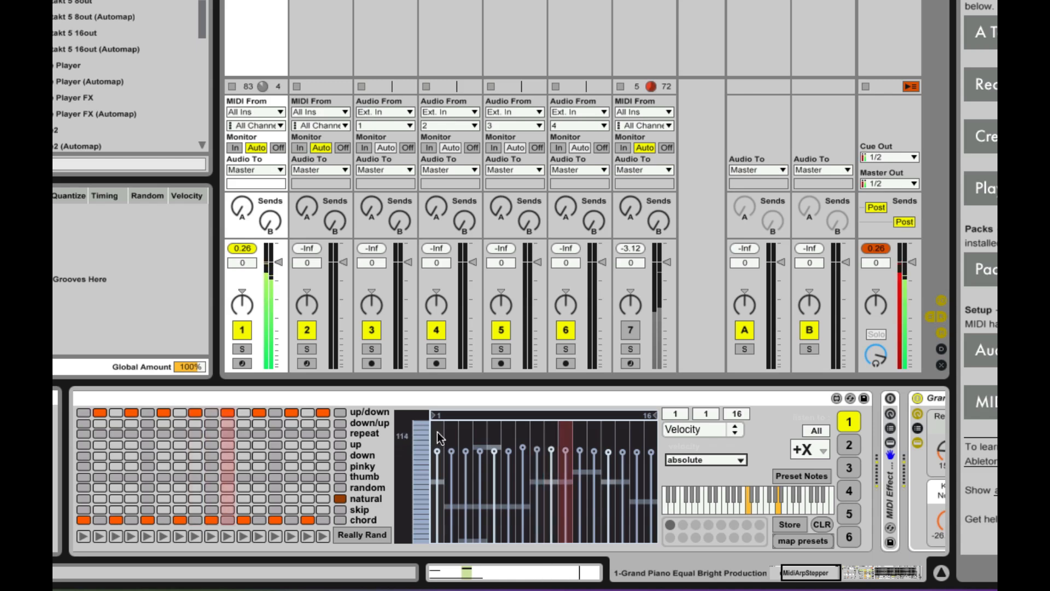
# - Draw velocity accents on steps 1, 4, 7, 10 and 13, with low velocities on all steps between them and on step 16
pyautogui.moveTo(439, 429); pyautogui.dragTo(442, 423)
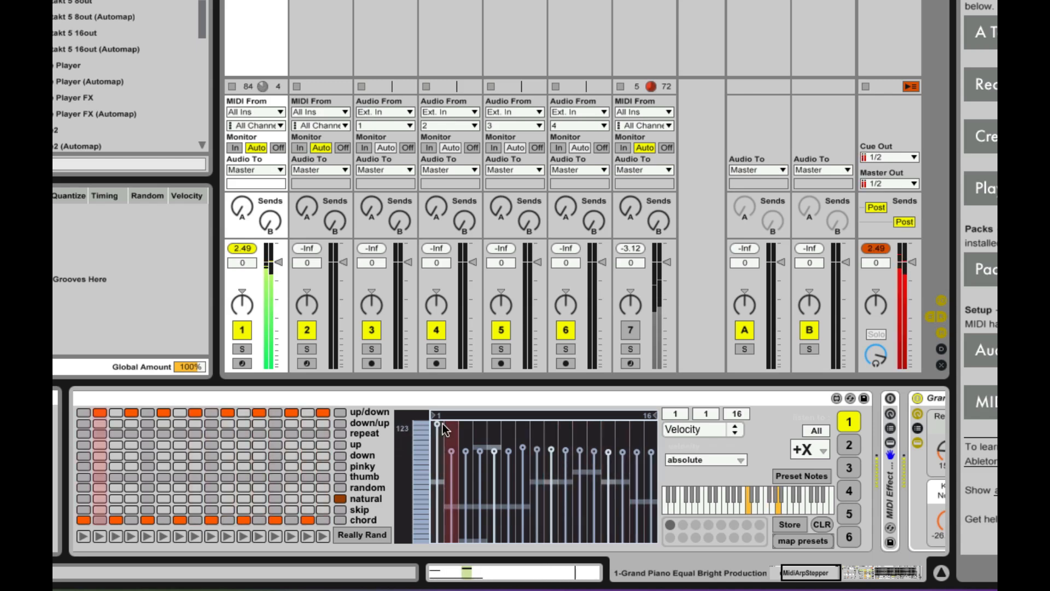
pyautogui.moveTo(456, 489); pyautogui.dragTo(483, 430)
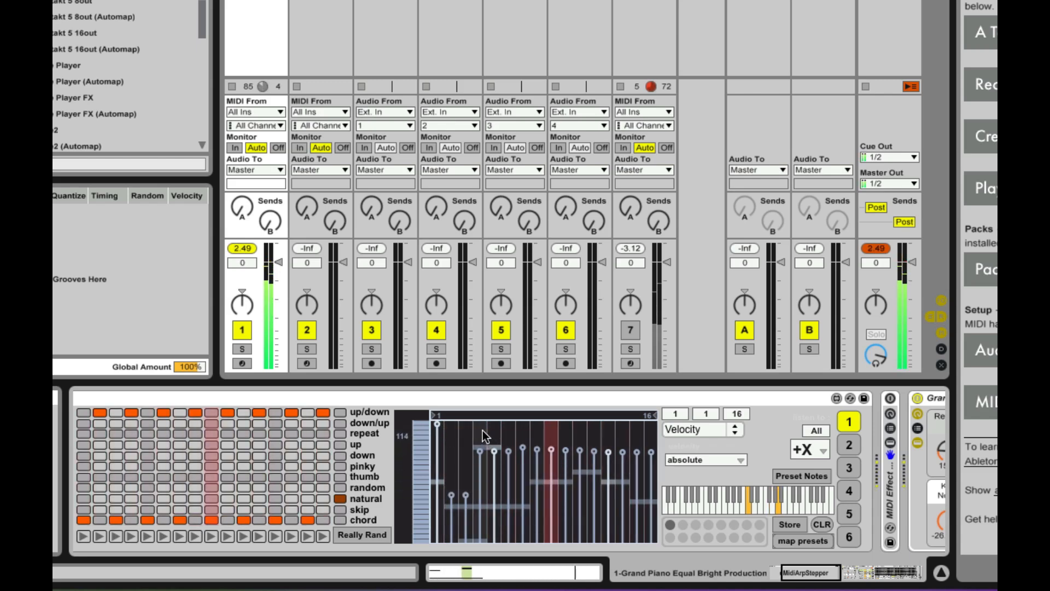
pyautogui.moveTo(490, 495)
pyautogui.mouseDown()
pyautogui.moveTo(513, 477)
pyautogui.moveTo(510, 496)
pyautogui.moveTo(526, 438)
pyautogui.mouseUp()
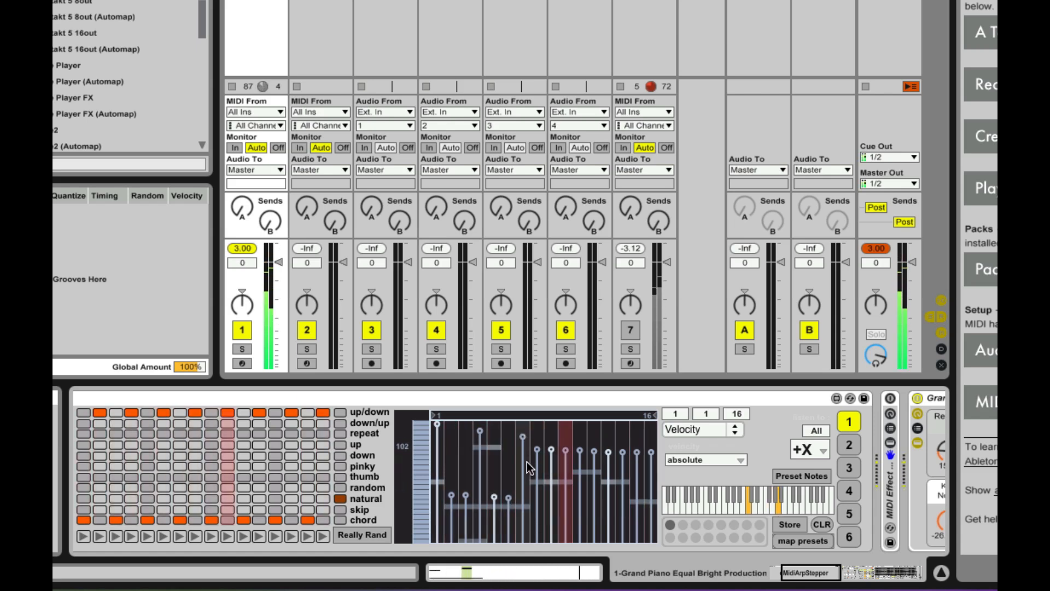
pyautogui.moveTo(536, 496)
pyautogui.mouseDown()
pyautogui.moveTo(582, 471)
pyautogui.moveTo(582, 503)
pyautogui.mouseUp()
pyautogui.click(598, 500)
pyautogui.click(626, 501)
pyautogui.click(638, 503)
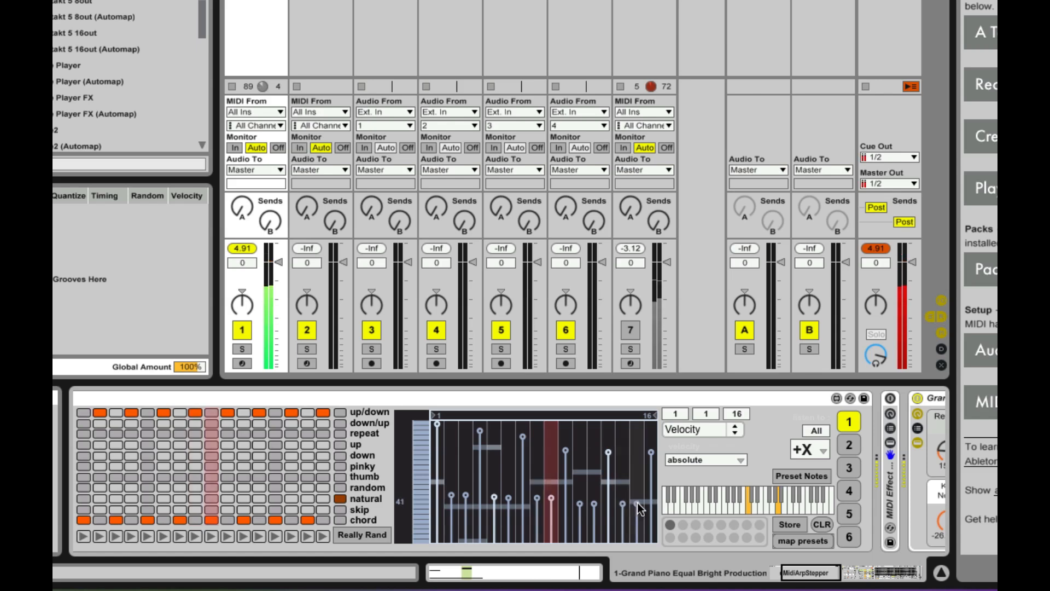
pyautogui.moveTo(651, 463); pyautogui.dragTo(652, 441)
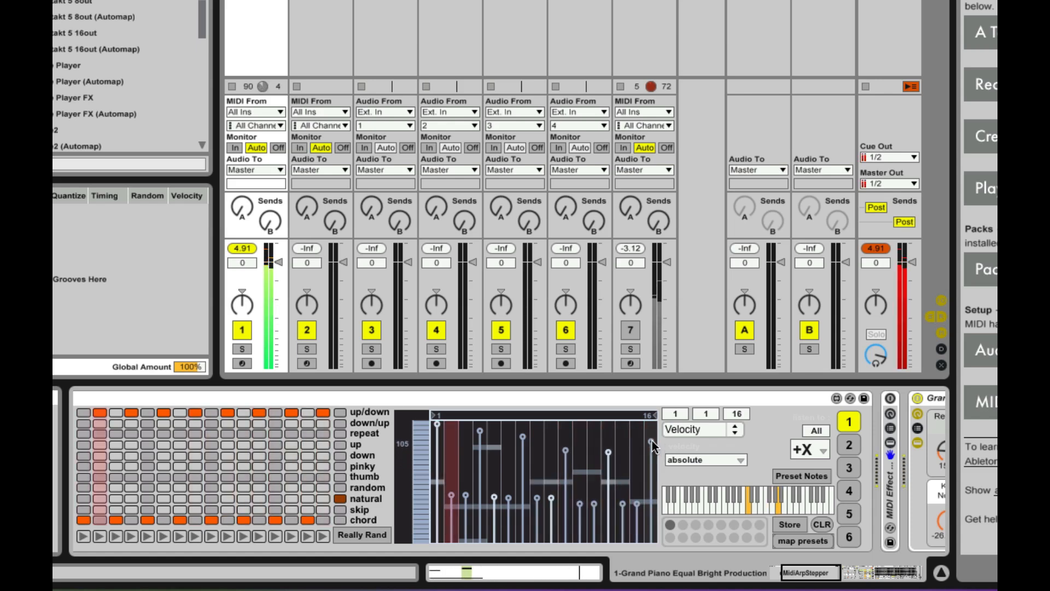
pyautogui.click(652, 502)
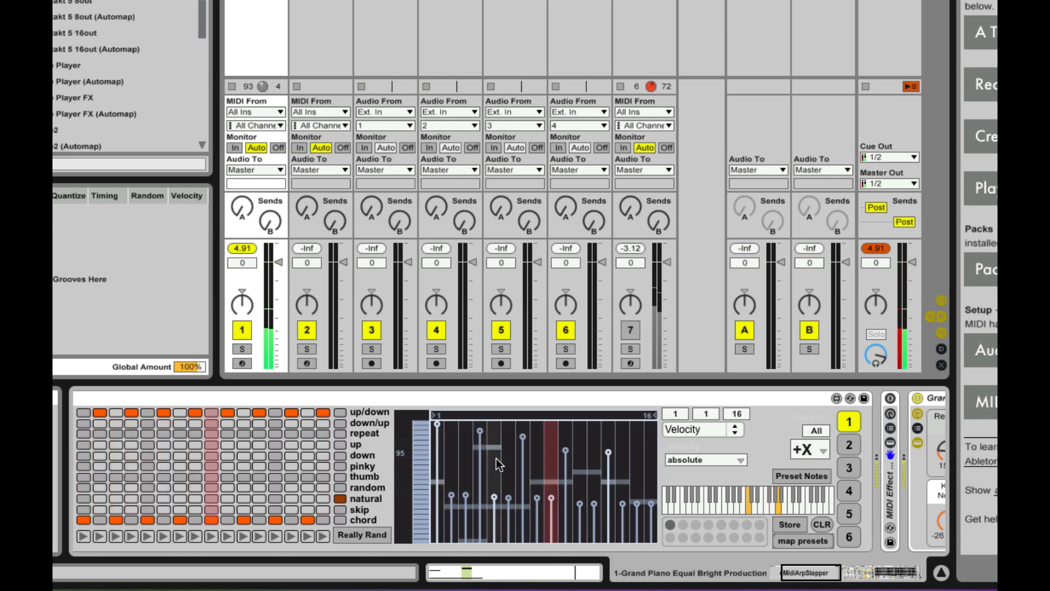
# - Shift the velocity accents to steps 5, 9 and 15, lower steps 4 and 10, and give steps 14 and 16 medium velocities
pyautogui.moveTo(497, 458)
pyautogui.mouseDown()
pyautogui.moveTo(494, 429)
pyautogui.moveTo(482, 490)
pyautogui.mouseUp()
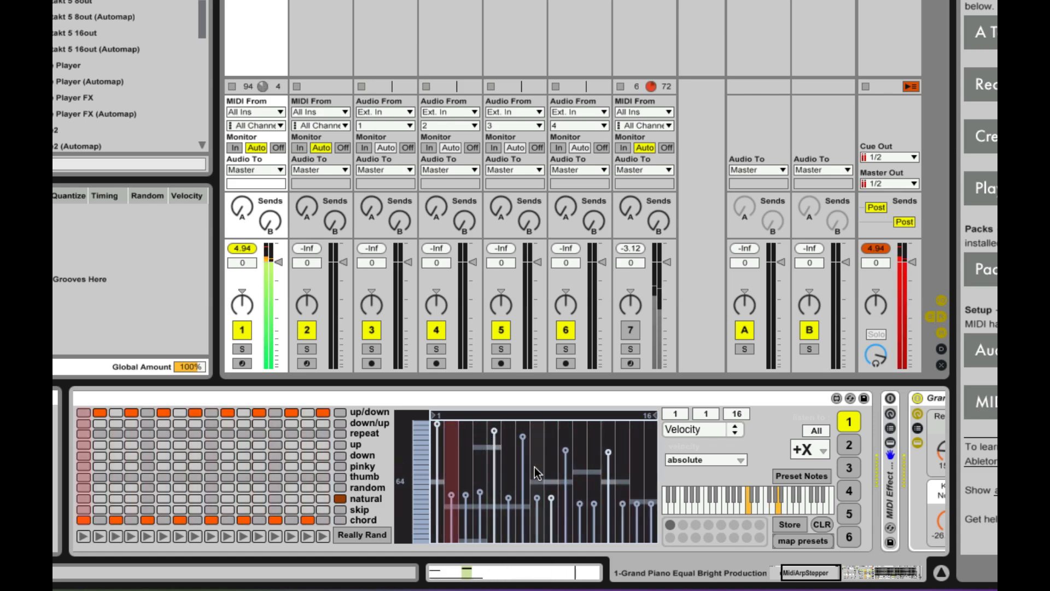
pyautogui.click(550, 433)
pyautogui.moveTo(560, 452); pyautogui.dragTo(568, 500)
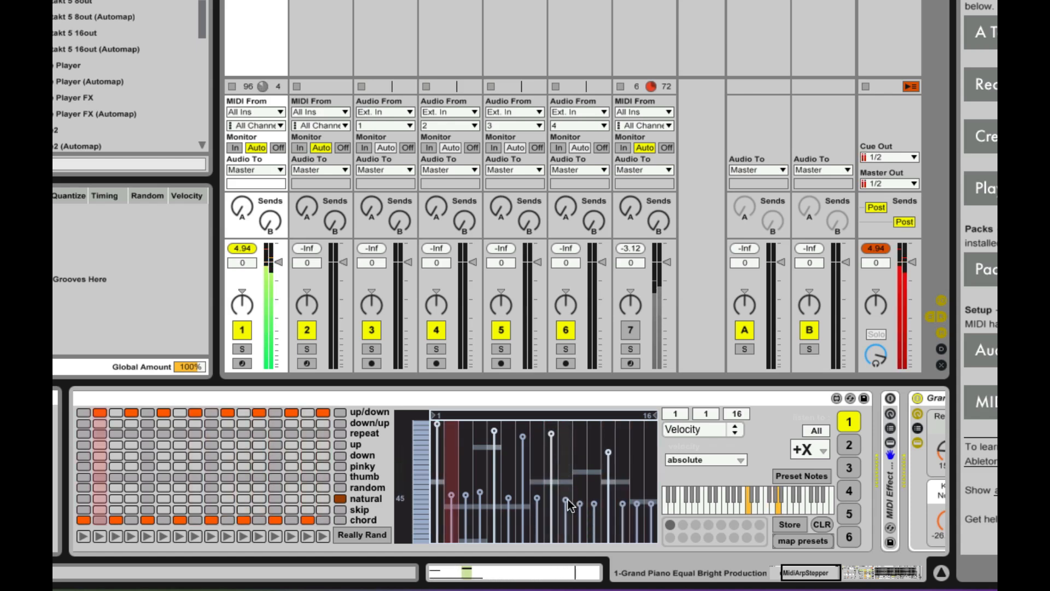
pyautogui.click(636, 442)
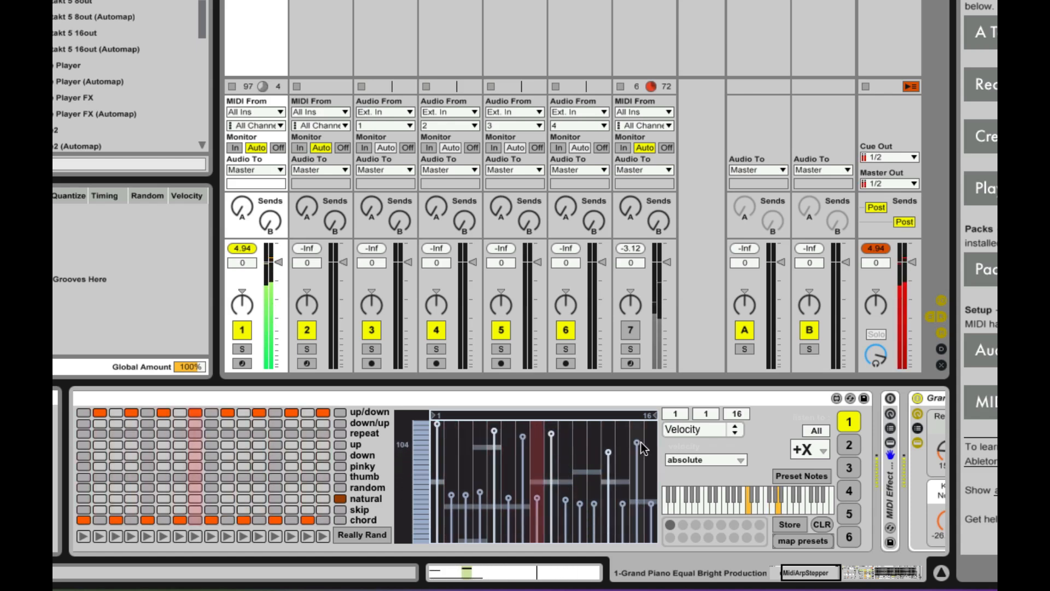
pyautogui.click(651, 475)
pyautogui.click(623, 468)
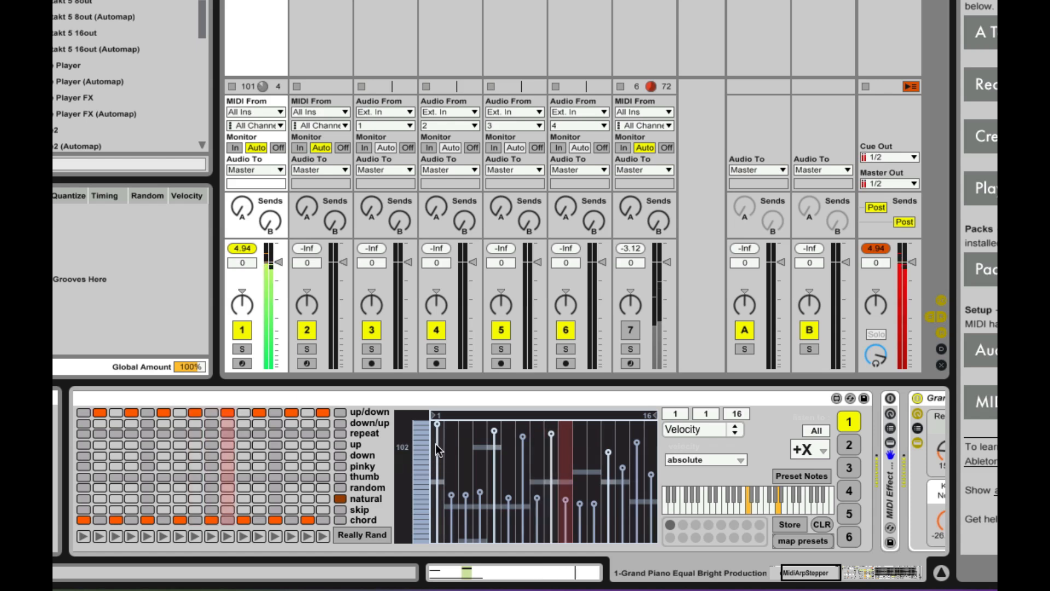
# - Level the velocities across all 16 steps, then redraw them as an uneven contour
pyautogui.moveTo(438, 450); pyautogui.dragTo(701, 443)
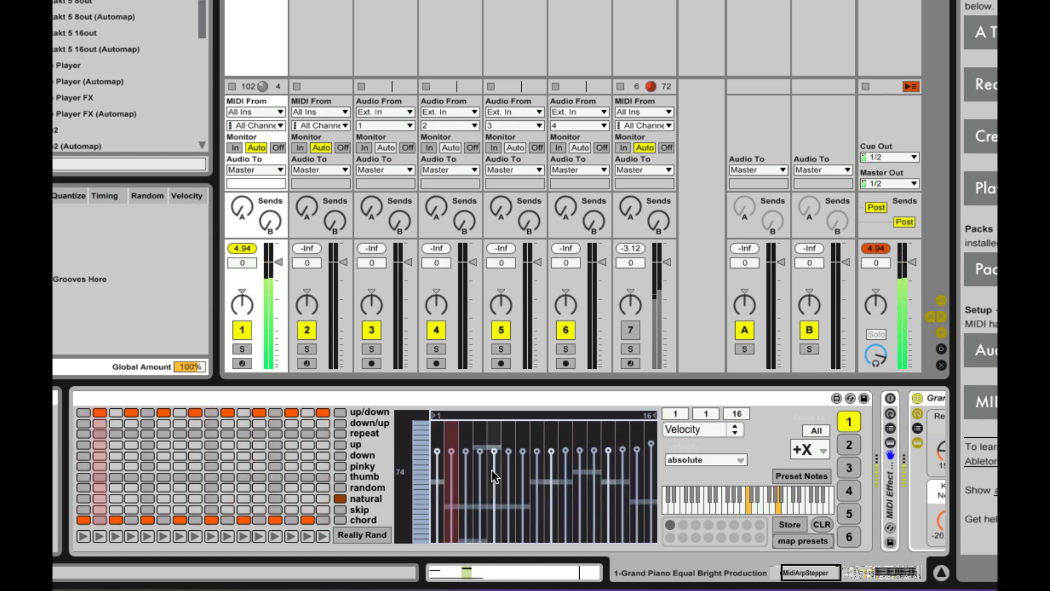
pyautogui.moveTo(551, 481)
pyautogui.mouseDown()
pyautogui.moveTo(565, 484)
pyautogui.moveTo(625, 445)
pyautogui.moveTo(565, 458)
pyautogui.mouseUp()
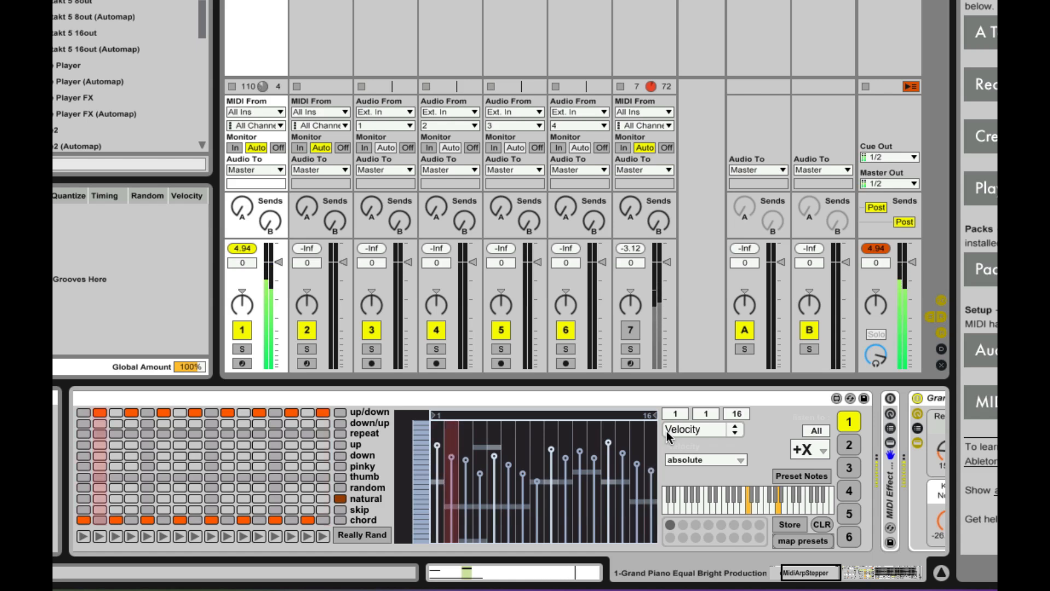
# - Switch to the Duration lane and redraw its step lengths, making step 7 the longest and step 2 the shortest
pyautogui.click(710, 431)
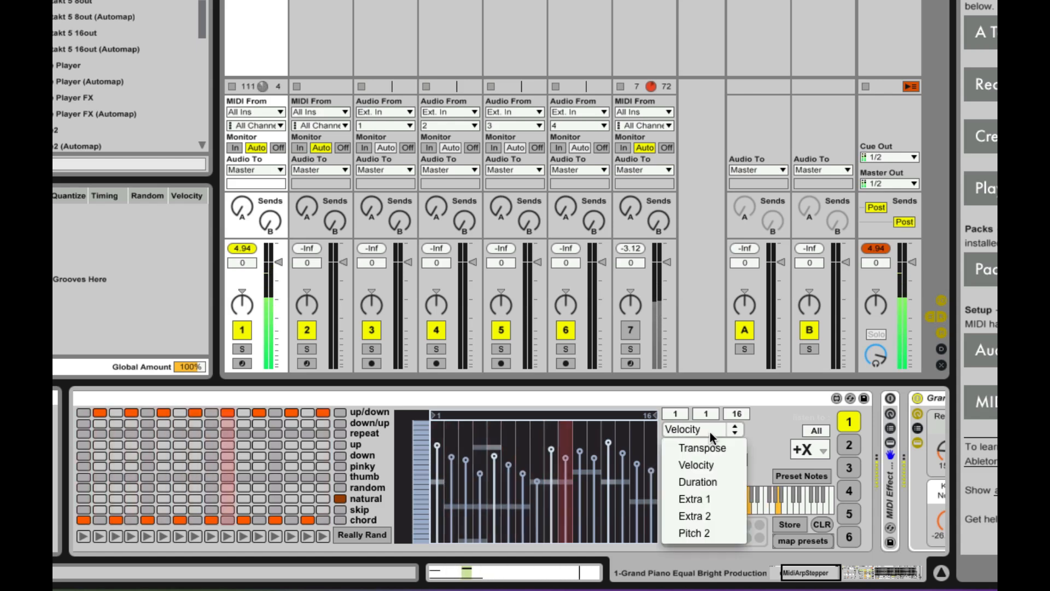
pyautogui.click(706, 481)
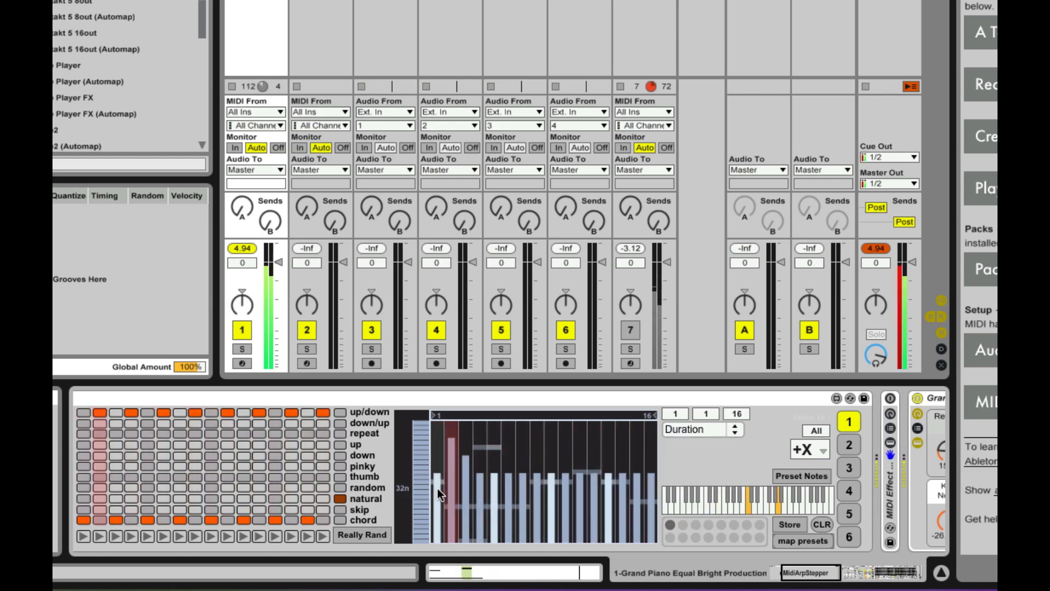
pyautogui.moveTo(490, 487)
pyautogui.mouseDown()
pyautogui.moveTo(649, 510)
pyautogui.moveTo(436, 517)
pyautogui.mouseUp()
pyautogui.moveTo(435, 458)
pyautogui.mouseDown()
pyautogui.moveTo(455, 484)
pyautogui.moveTo(465, 466)
pyautogui.moveTo(496, 485)
pyautogui.moveTo(498, 454)
pyautogui.moveTo(540, 493)
pyautogui.moveTo(622, 475)
pyautogui.mouseUp()
pyautogui.click(526, 436)
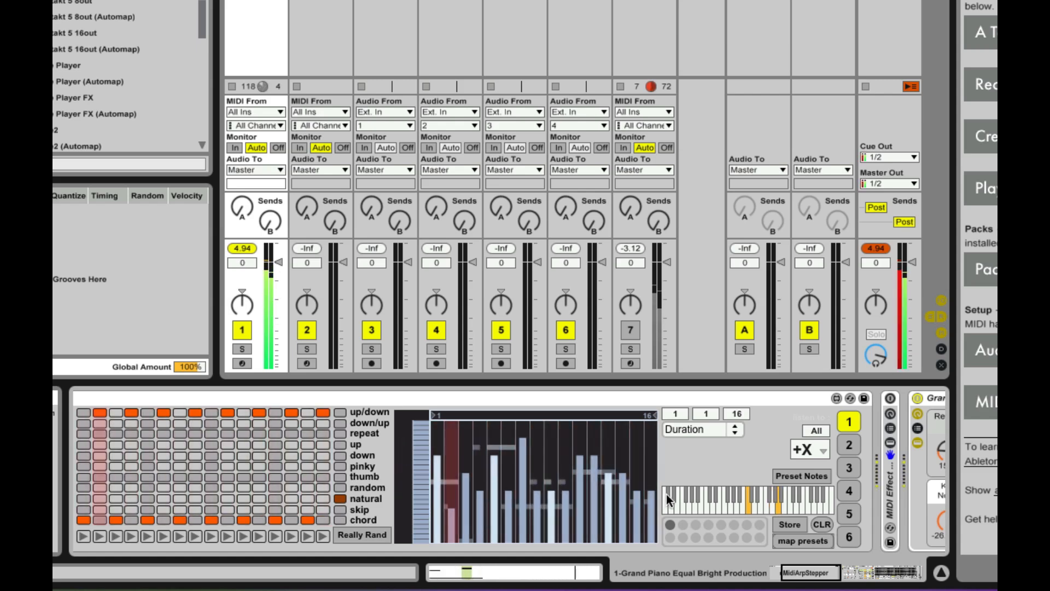
# - Set the Pitch 2 lane's mode to disabled and back to transposed, then return to the Transpose lane
pyautogui.click(726, 431)
pyautogui.click(717, 532)
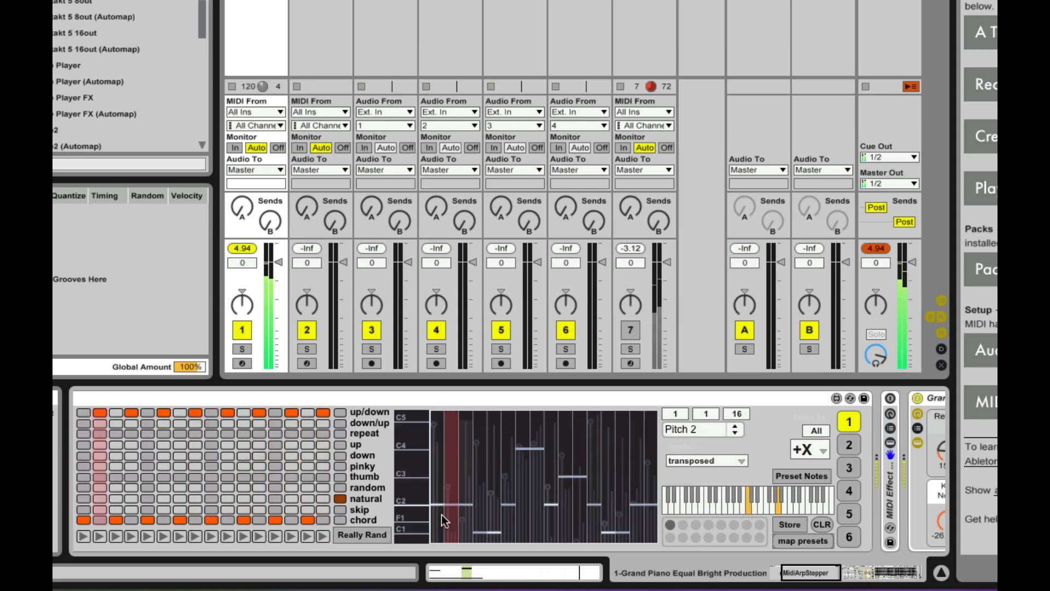
pyautogui.click(704, 429)
pyautogui.click(770, 438)
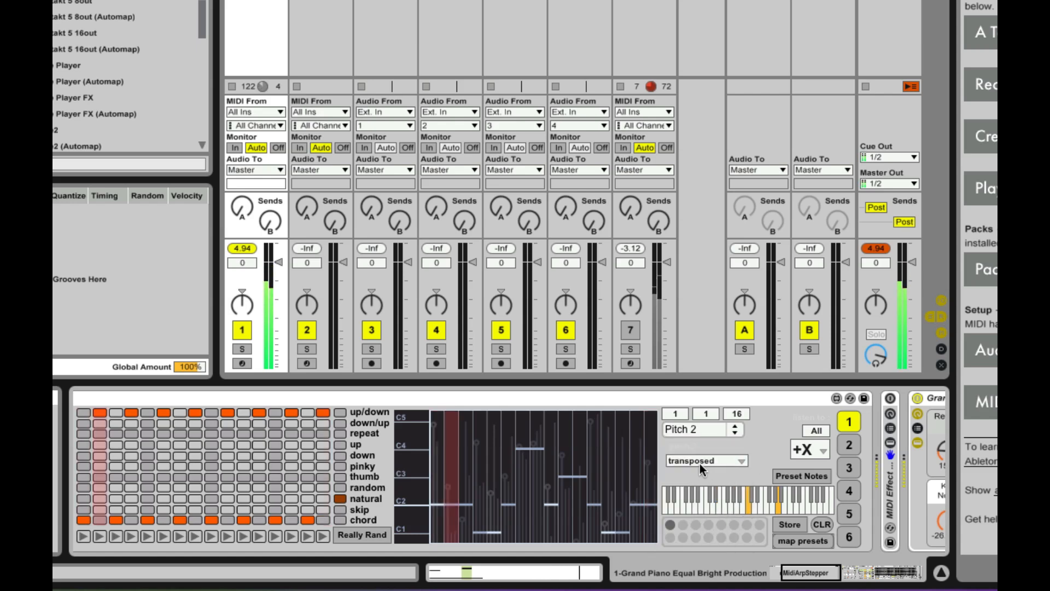
pyautogui.click(701, 462)
pyautogui.click(702, 503)
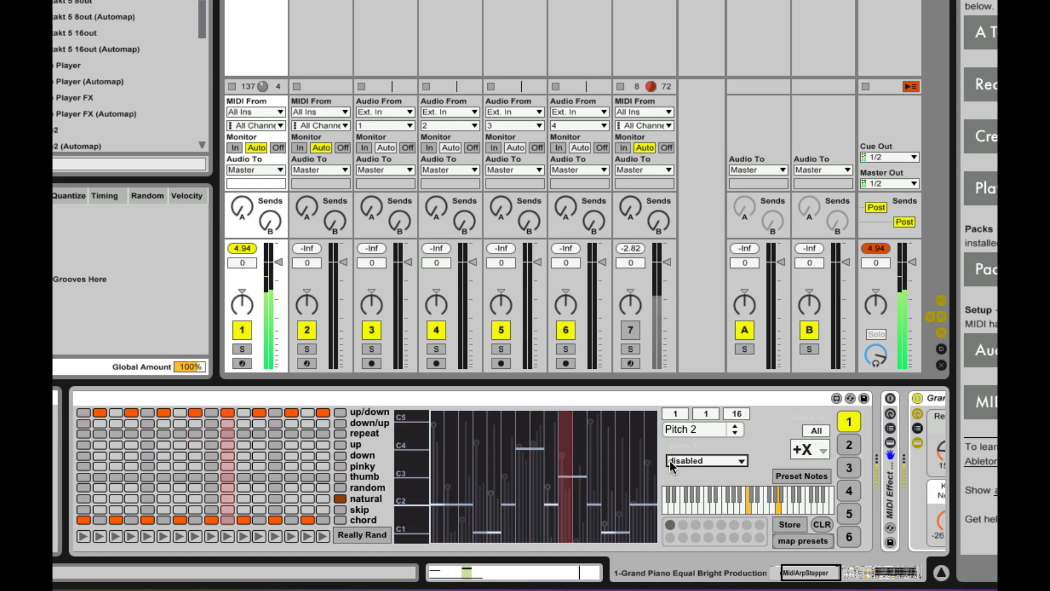
pyautogui.click(706, 459)
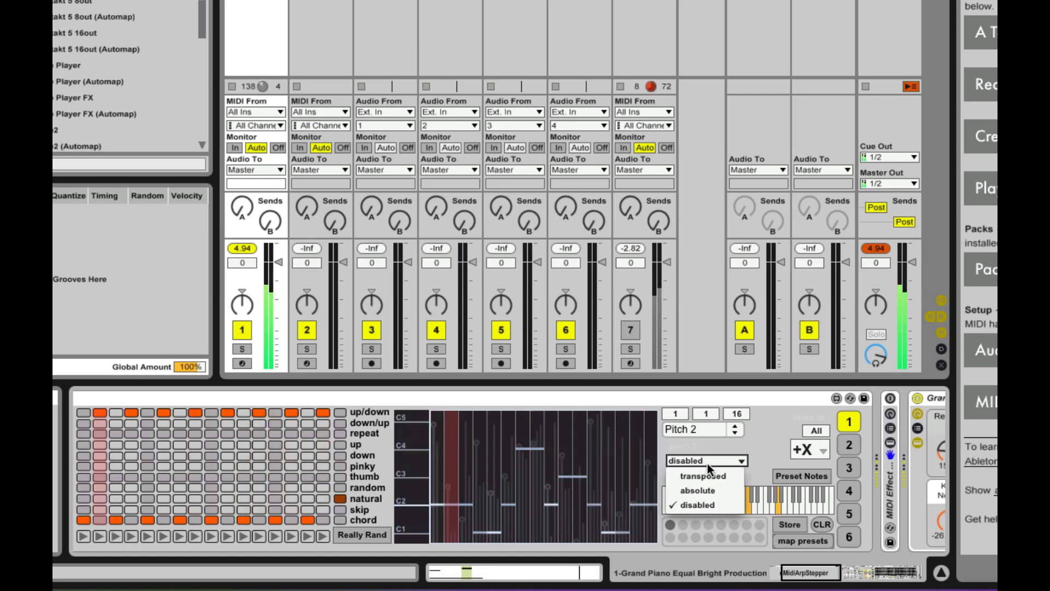
pyautogui.click(709, 476)
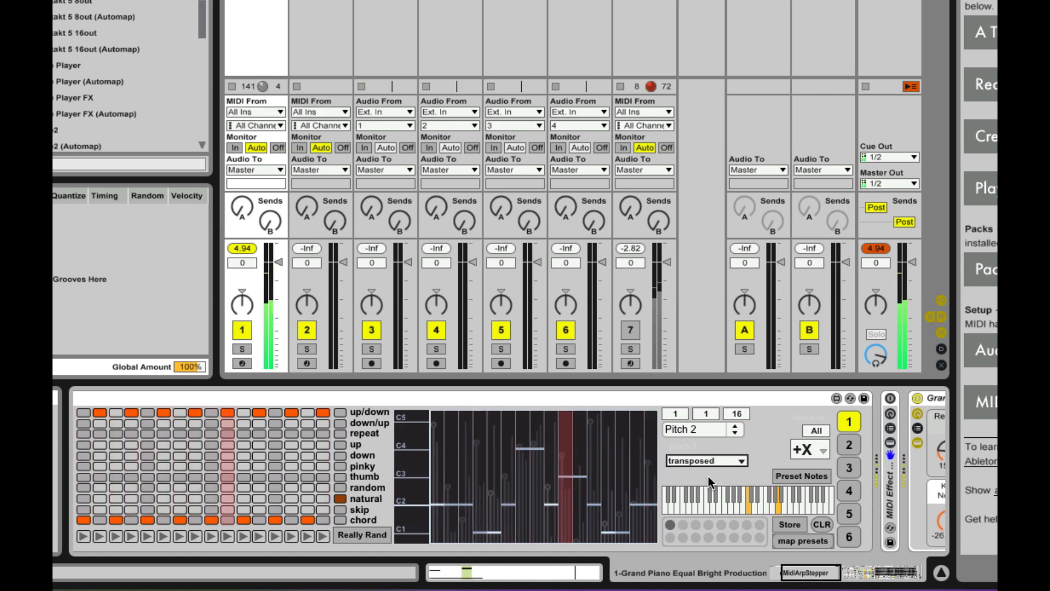
pyautogui.click(701, 429)
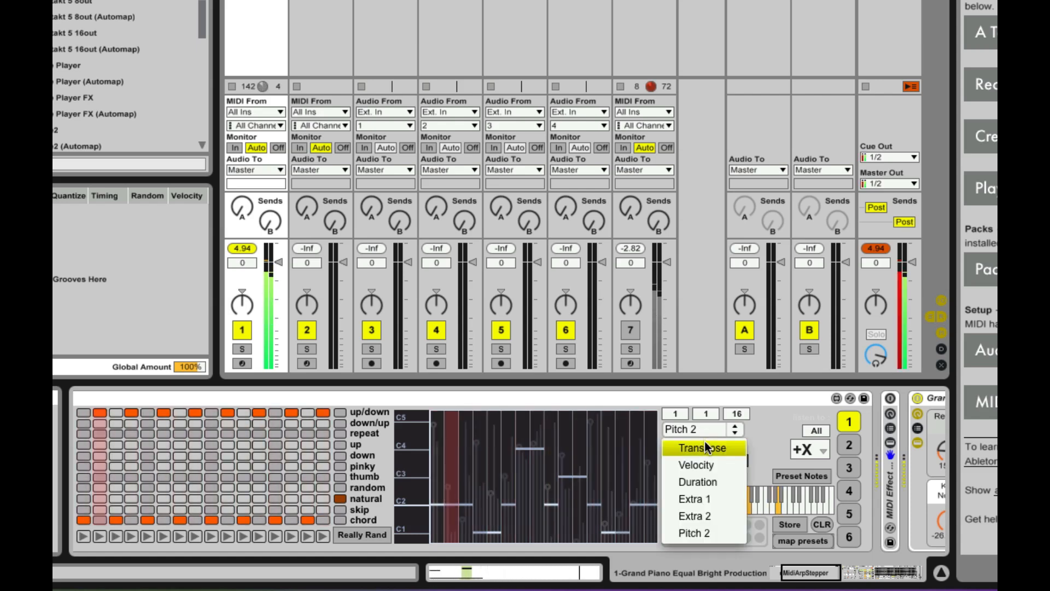
pyautogui.click(705, 447)
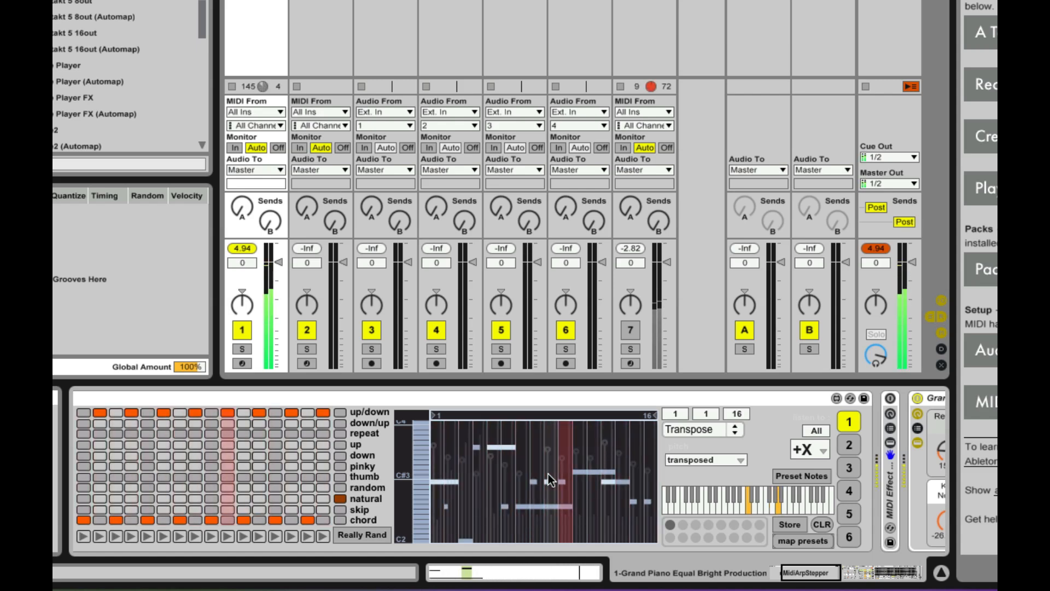
# - Switch to the Extra 1 lane and assign it to the Reverb Time parameter of the Grand Piano Equal Bright Production device
pyautogui.click(711, 430)
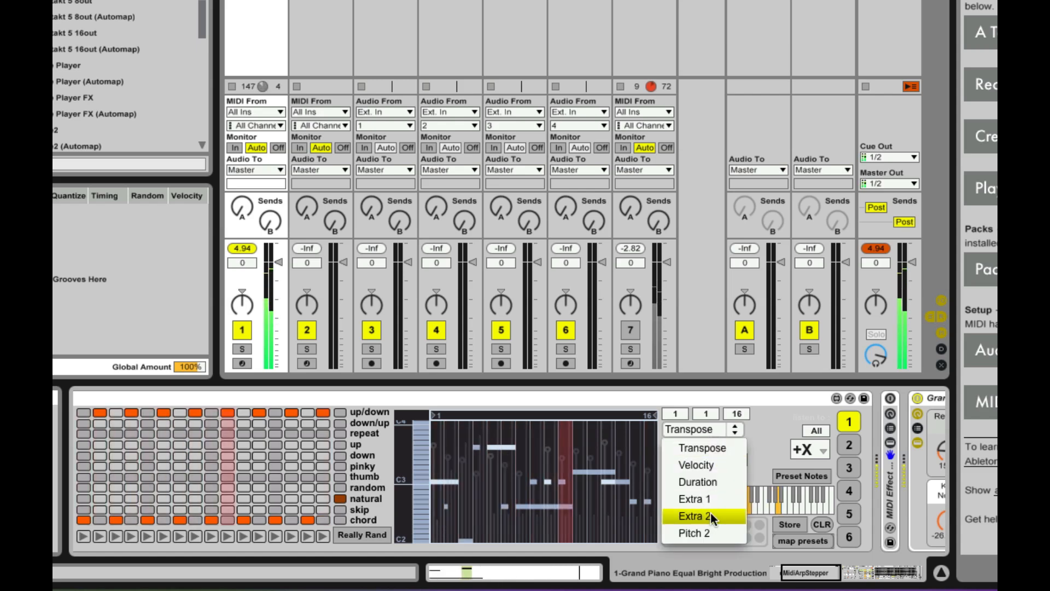
pyautogui.click(706, 496)
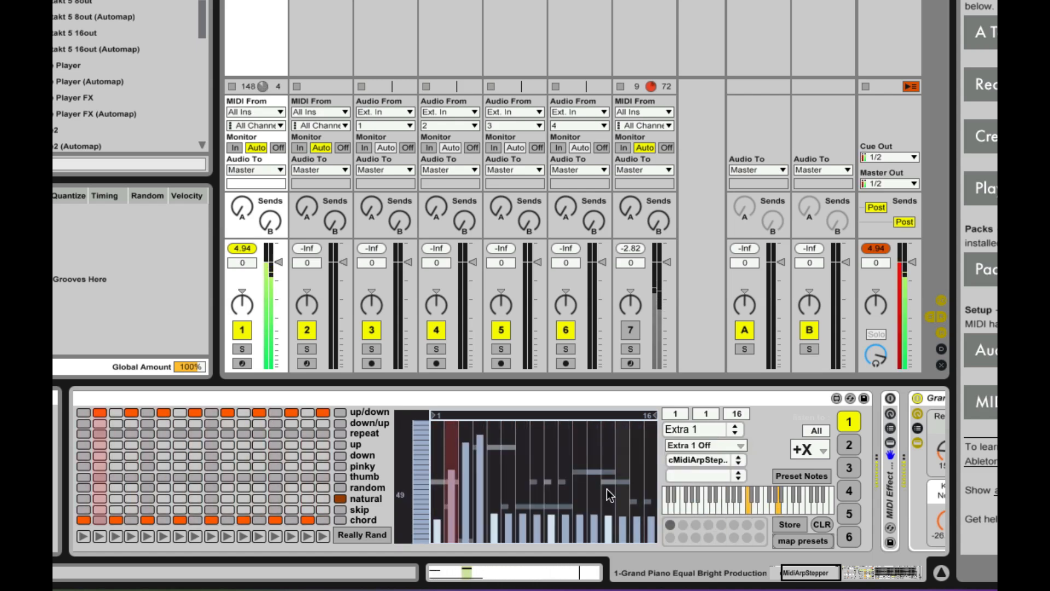
pyautogui.click(720, 461)
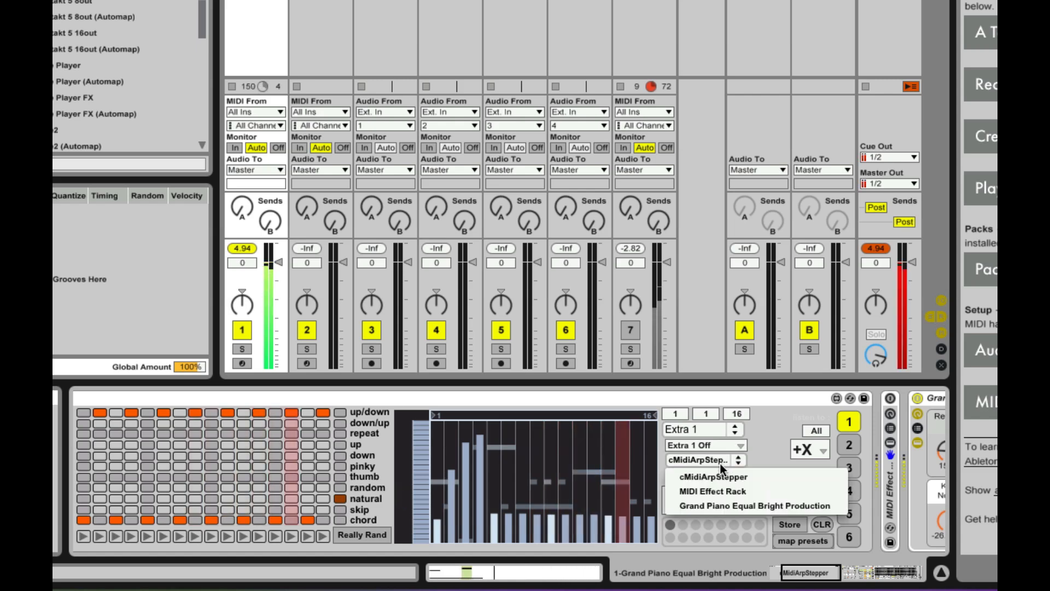
pyautogui.click(729, 504)
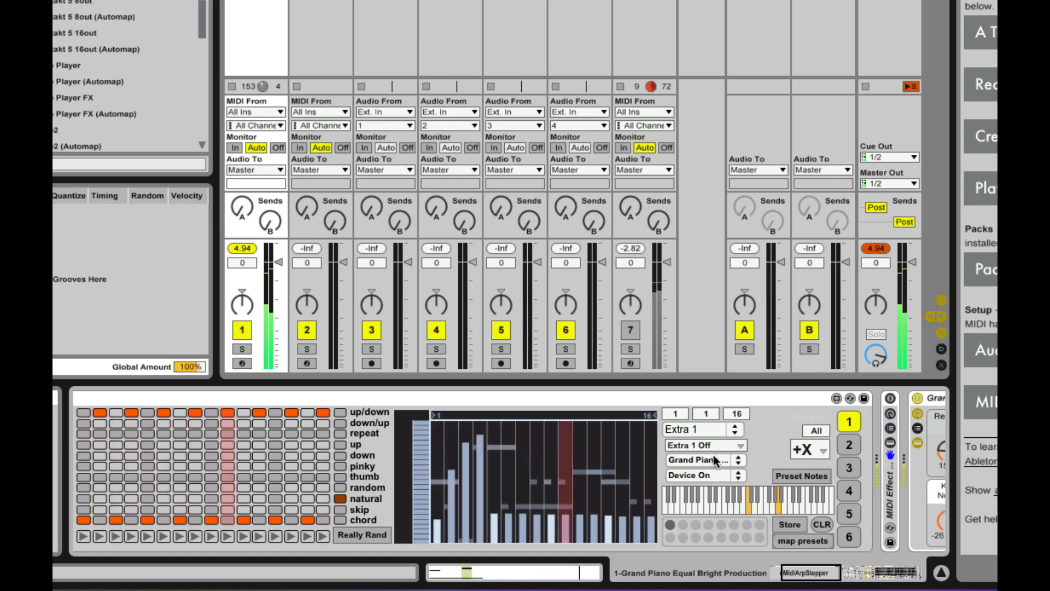
pyautogui.click(709, 474)
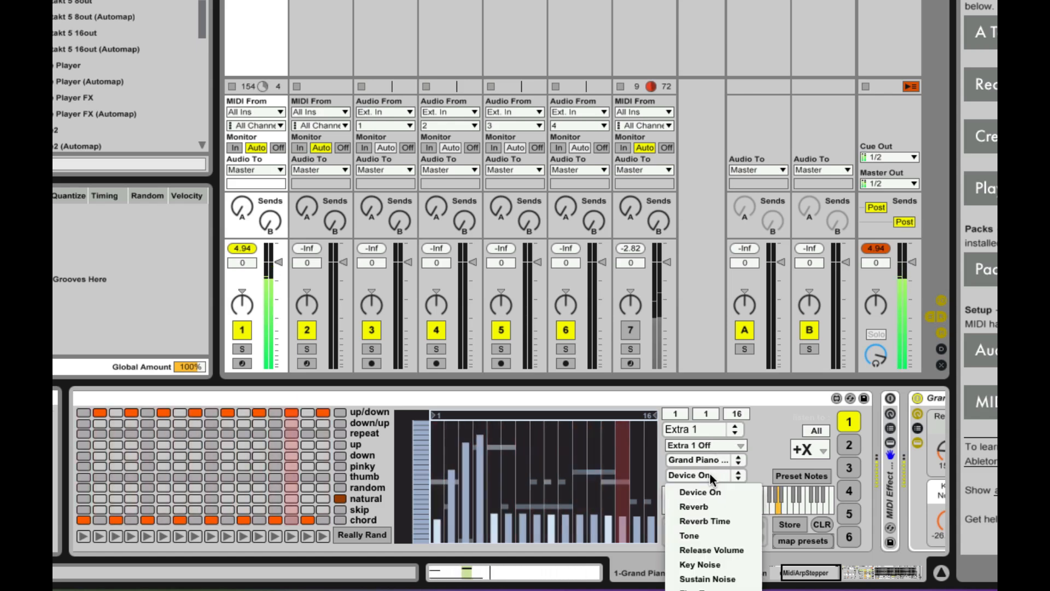
pyautogui.click(713, 520)
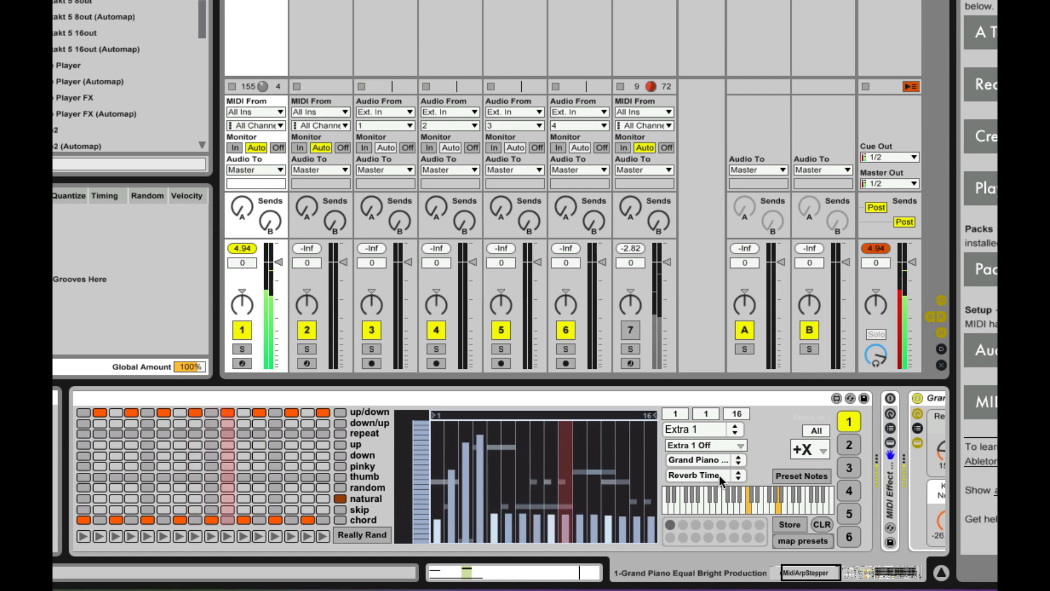
# - Set the Extra 1 lane's mode to instant and examine the piano rack's Reverb Time dial during playback
pyautogui.hscroll(10, 838, 493)
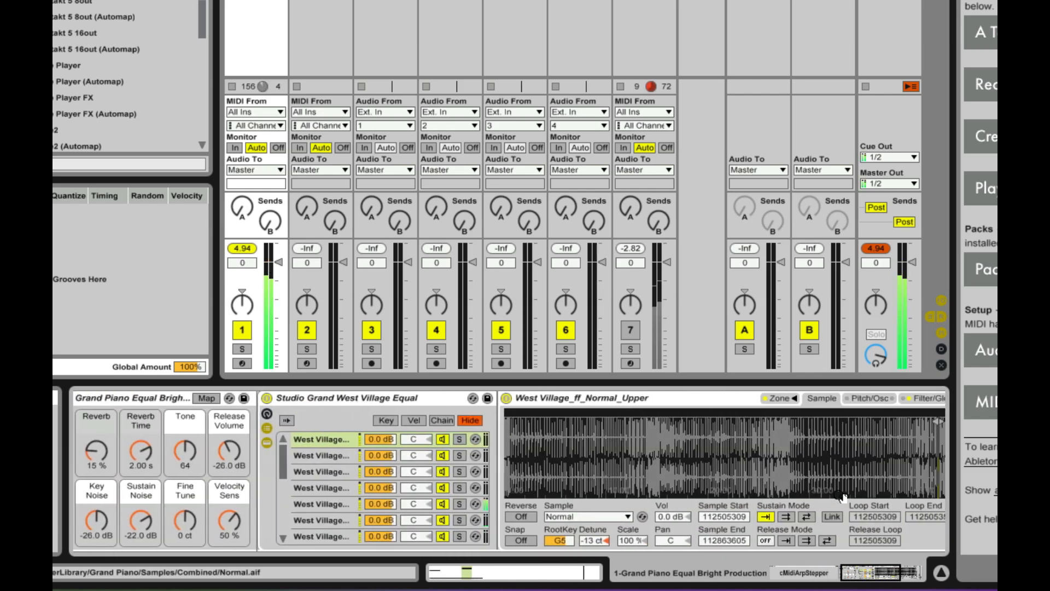
pyautogui.hscroll(2, 843, 496)
pyautogui.hscroll(-6, 516, 494)
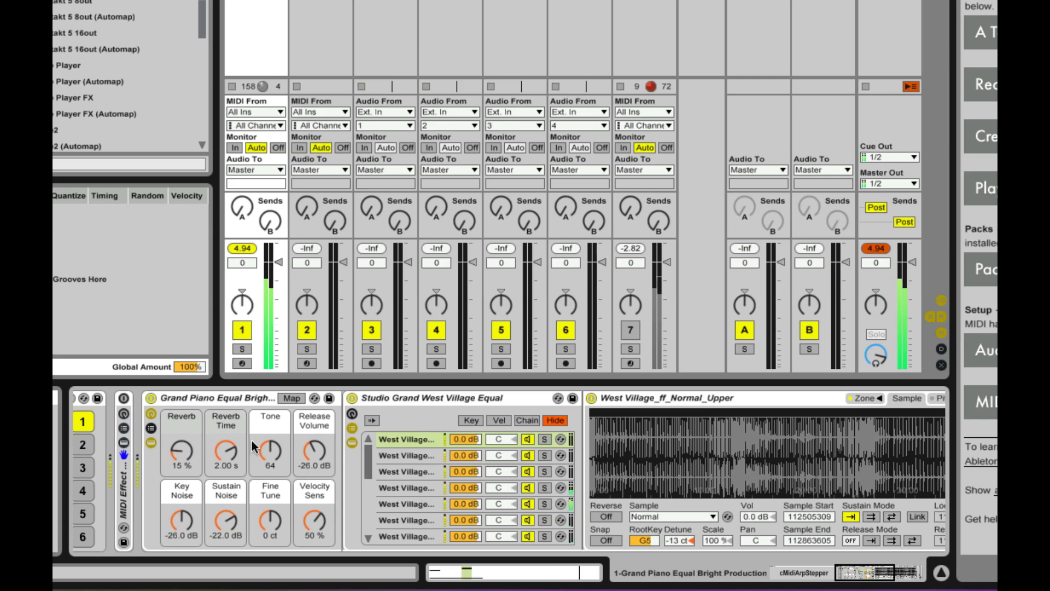
pyautogui.hscroll(-10, 215, 441)
pyautogui.hscroll(3, 400, 445)
pyautogui.hscroll(-4, 325, 450)
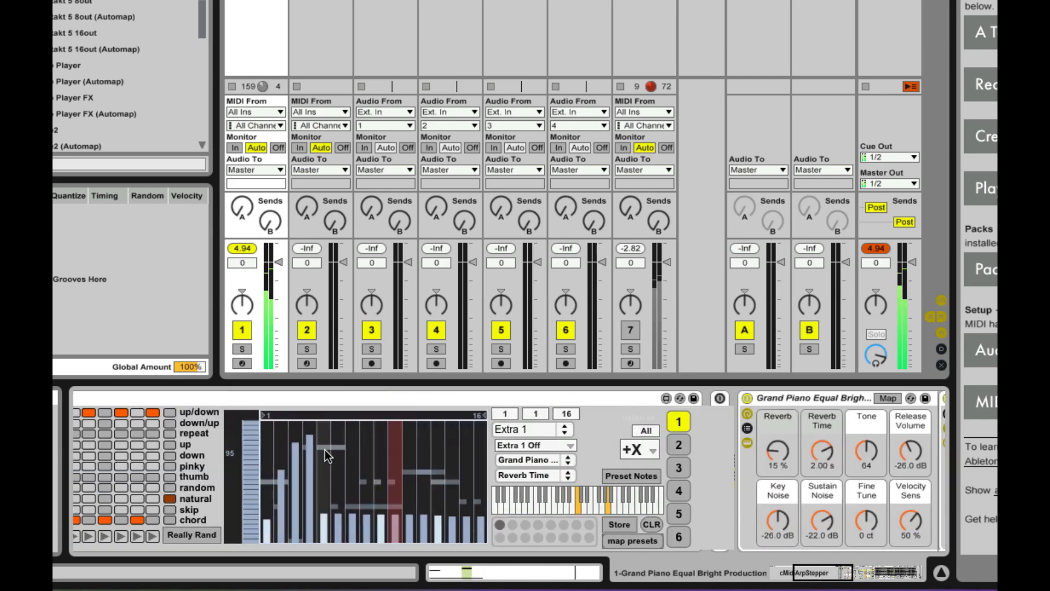
pyautogui.click(665, 444)
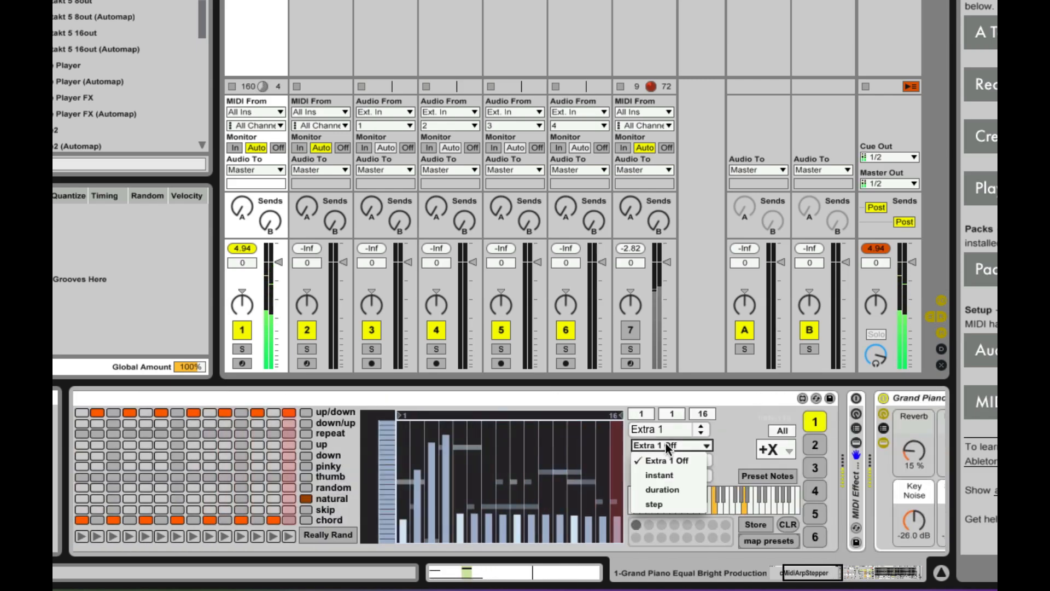
pyautogui.click(665, 474)
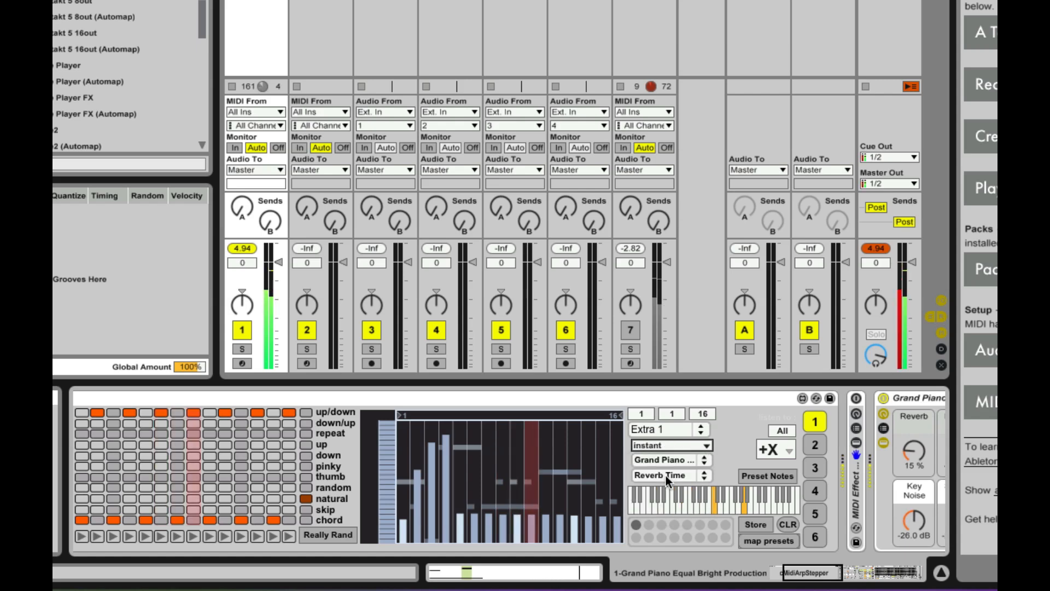
pyautogui.hscroll(3, 664, 474)
pyautogui.hscroll(3, 665, 474)
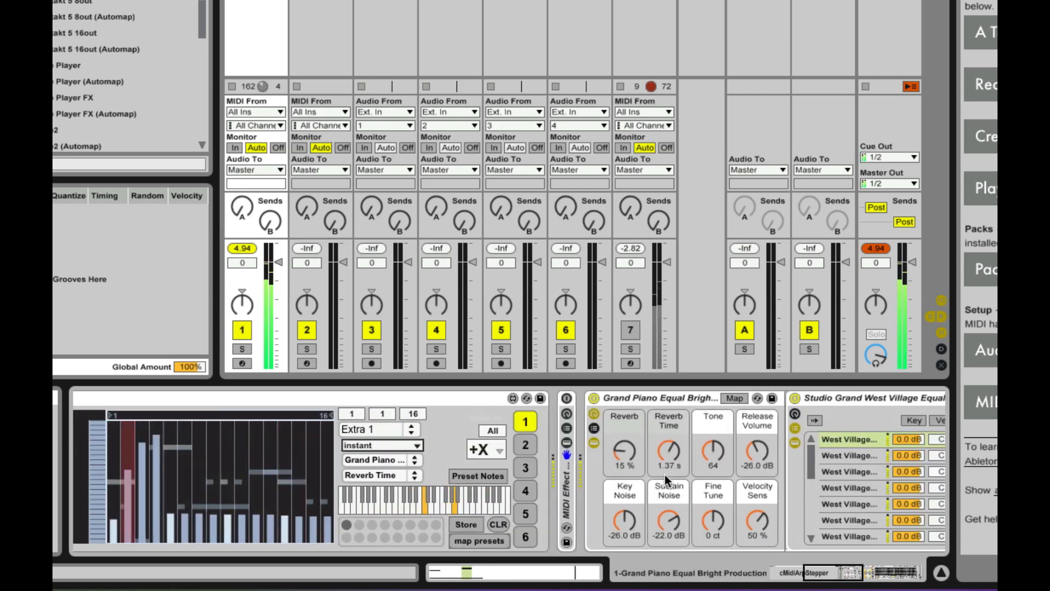
pyautogui.moveTo(664, 474); pyautogui.dragTo(671, 464)
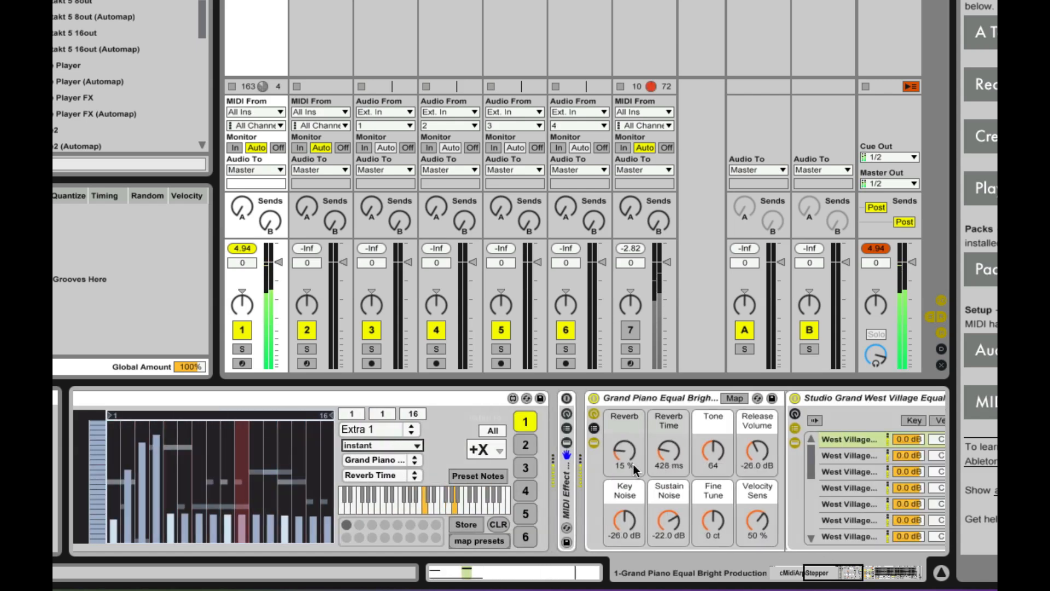
# - Redraw Extra 1 steps 7 to 16, with steps 11–13 near the maximum and steps 14–16 near the minimum
pyautogui.hscroll(-5, 630, 464)
pyautogui.moveTo(326, 443)
pyautogui.mouseDown()
pyautogui.moveTo(402, 509)
pyautogui.moveTo(406, 445)
pyautogui.moveTo(475, 521)
pyautogui.mouseUp()
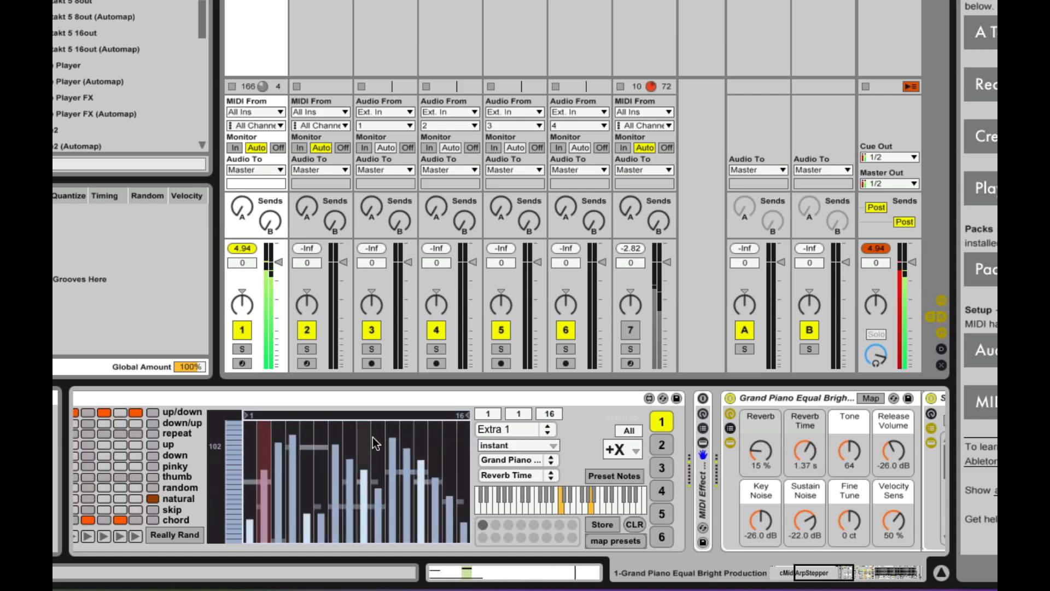
pyautogui.click(392, 425)
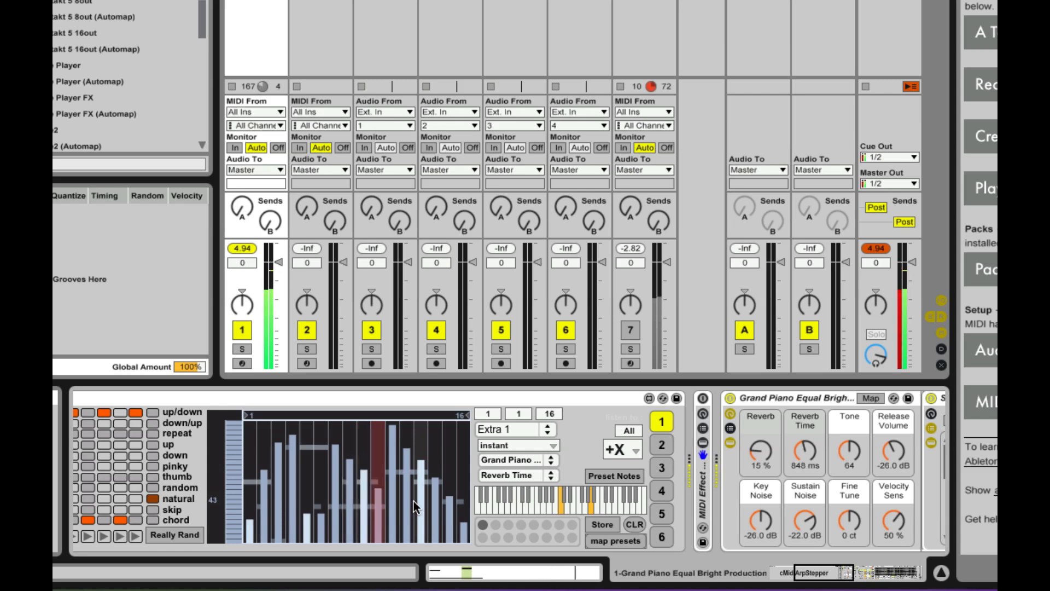
pyautogui.moveTo(398, 426); pyautogui.dragTo(425, 425)
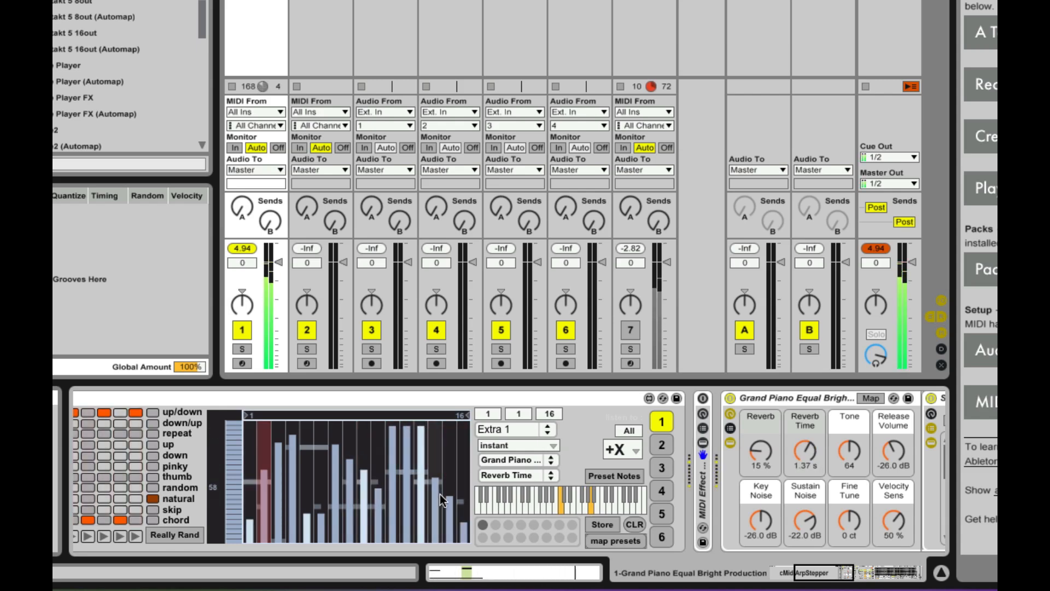
pyautogui.moveTo(439, 494)
pyautogui.mouseDown()
pyautogui.moveTo(438, 529)
pyautogui.moveTo(464, 532)
pyautogui.mouseUp()
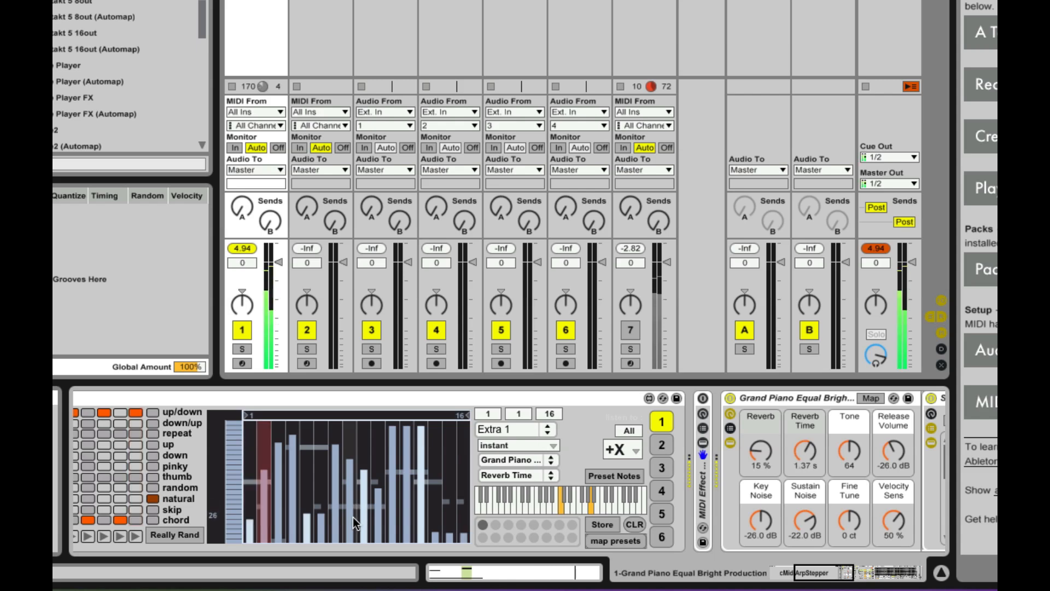
# - Raise Extra 1 steps 1, 7 and 8 close to the maximum, and lower steps 2 to 4
pyautogui.moveTo(352, 528)
pyautogui.mouseDown()
pyautogui.moveTo(381, 528)
pyautogui.moveTo(349, 419)
pyautogui.mouseUp()
pyautogui.click(337, 424)
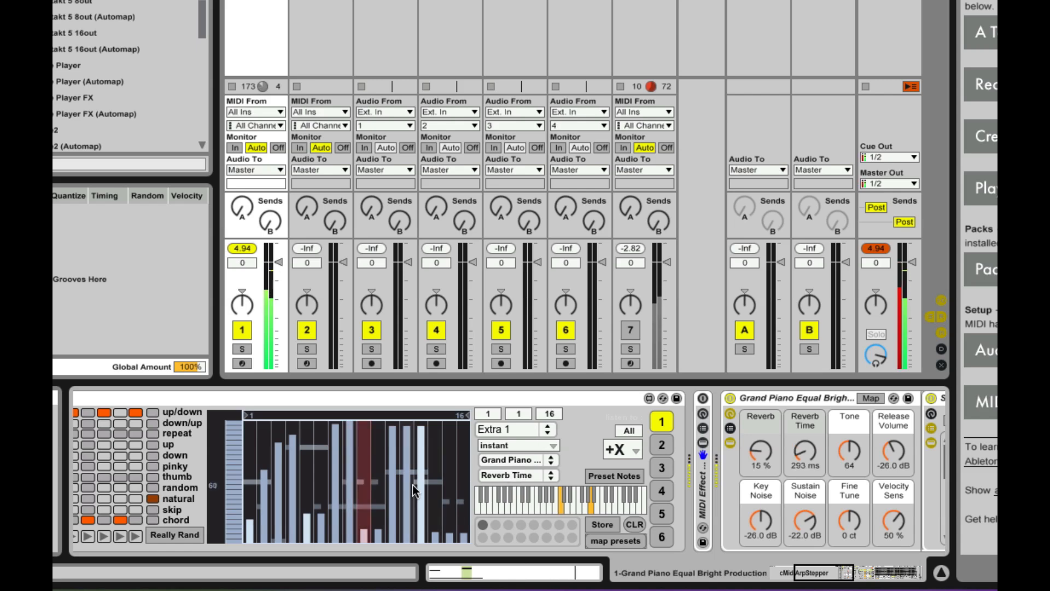
pyautogui.click(251, 426)
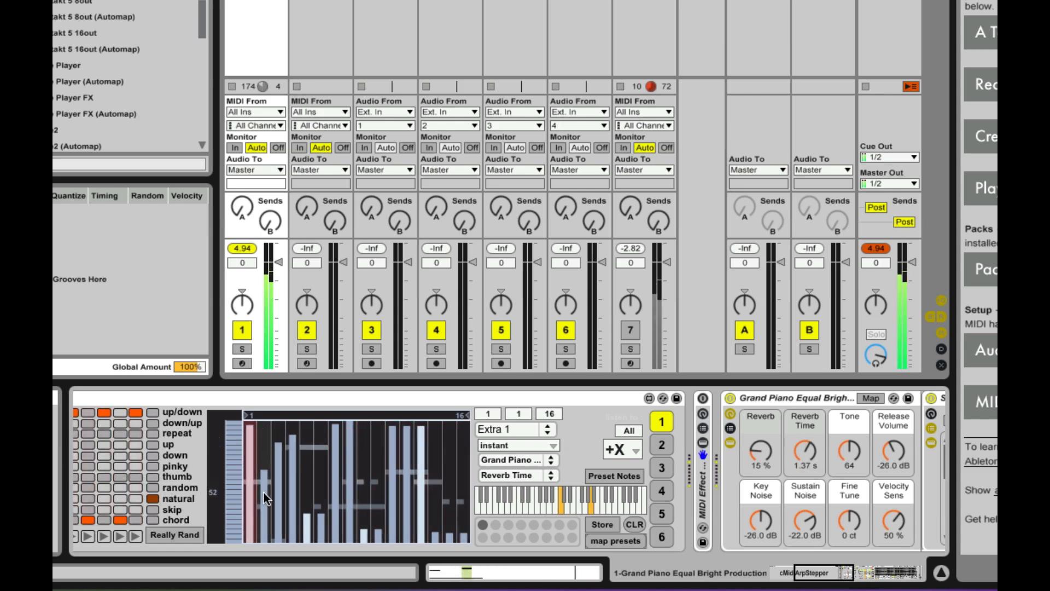
pyautogui.moveTo(264, 493); pyautogui.dragTo(350, 510)
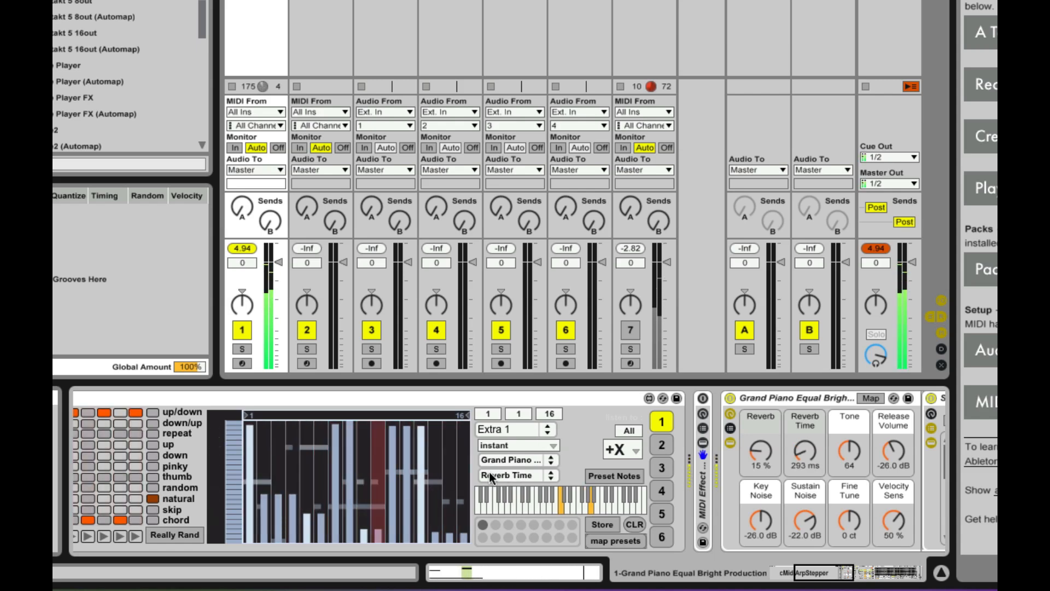
# - Try the arpeggiator's swing at 0%, 11% and 29%, and leave it at 4%
pyautogui.hscroll(-6, 329, 455)
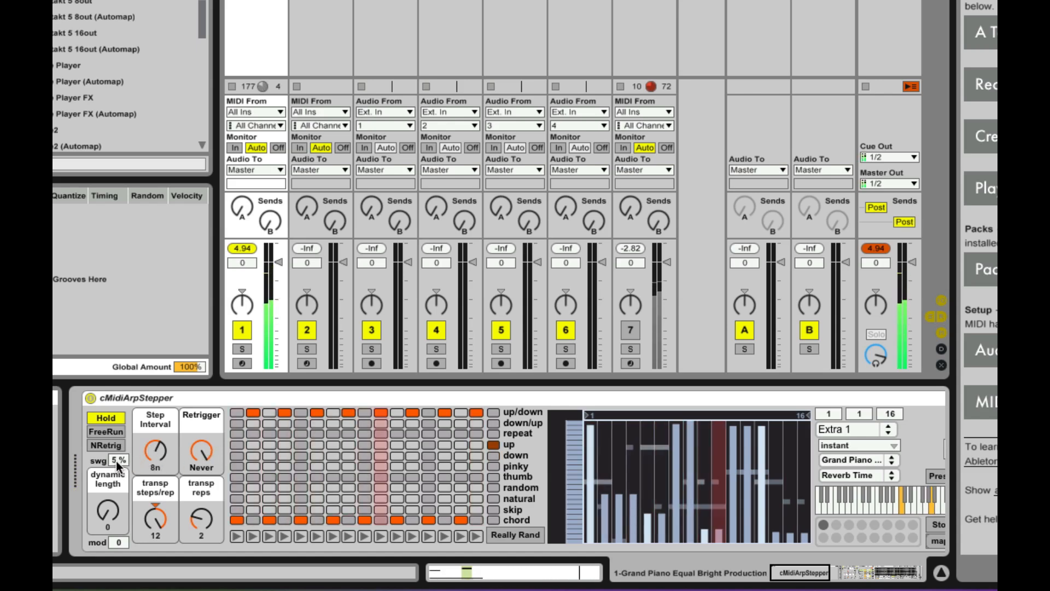
pyautogui.moveTo(116, 461); pyautogui.dragTo(117, 459)
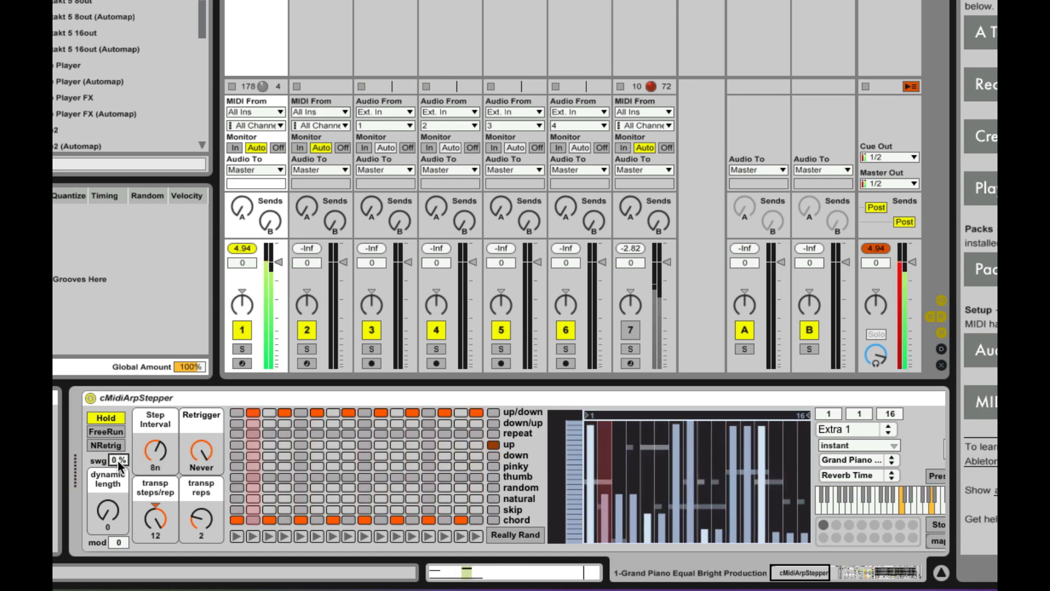
pyautogui.moveTo(119, 462); pyautogui.dragTo(119, 461)
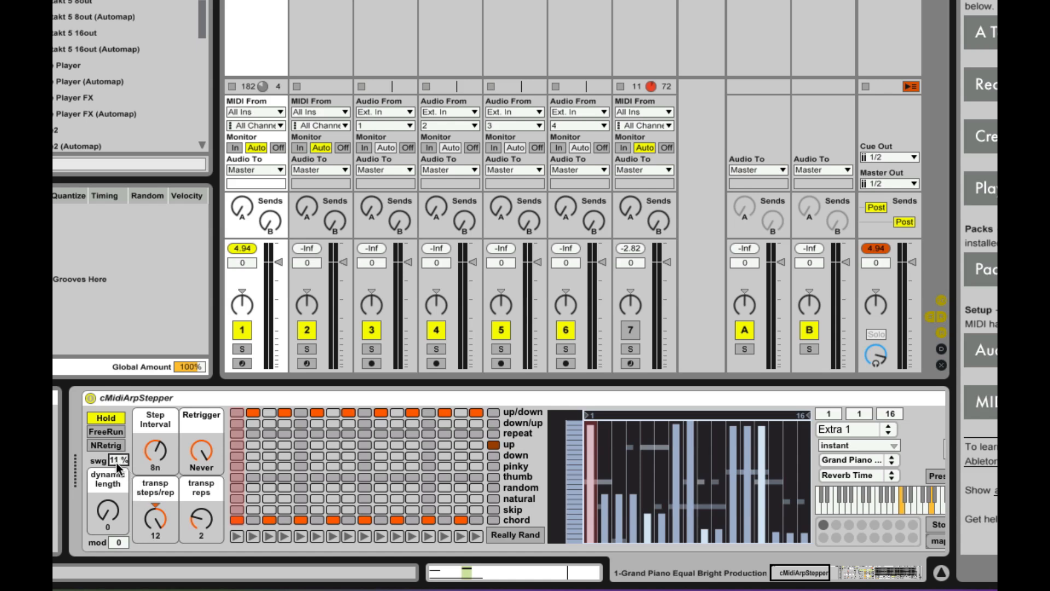
pyautogui.moveTo(113, 461); pyautogui.dragTo(112, 469)
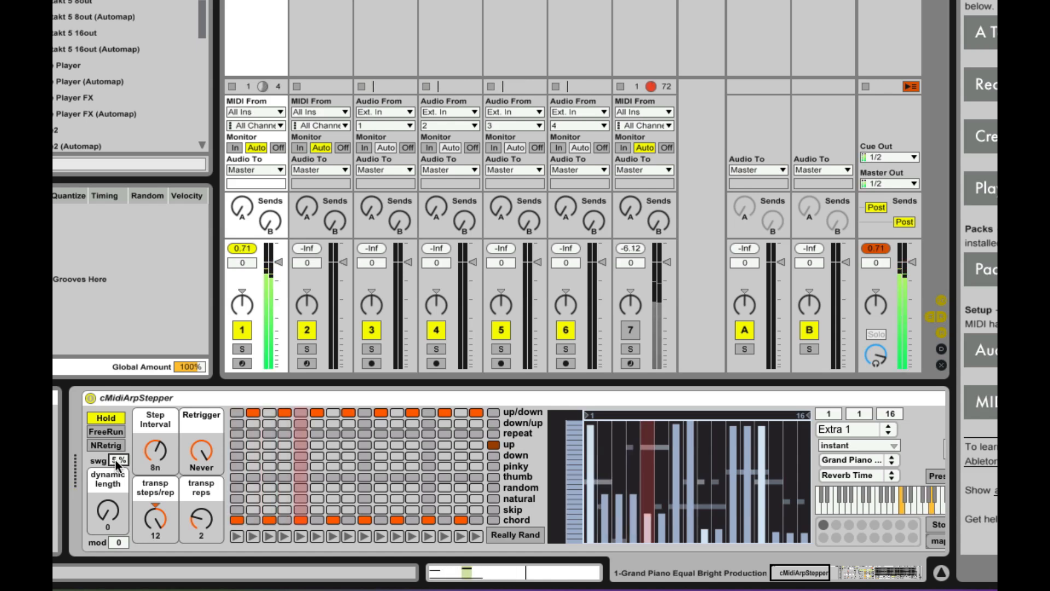
pyautogui.moveTo(116, 461); pyautogui.dragTo(116, 452)
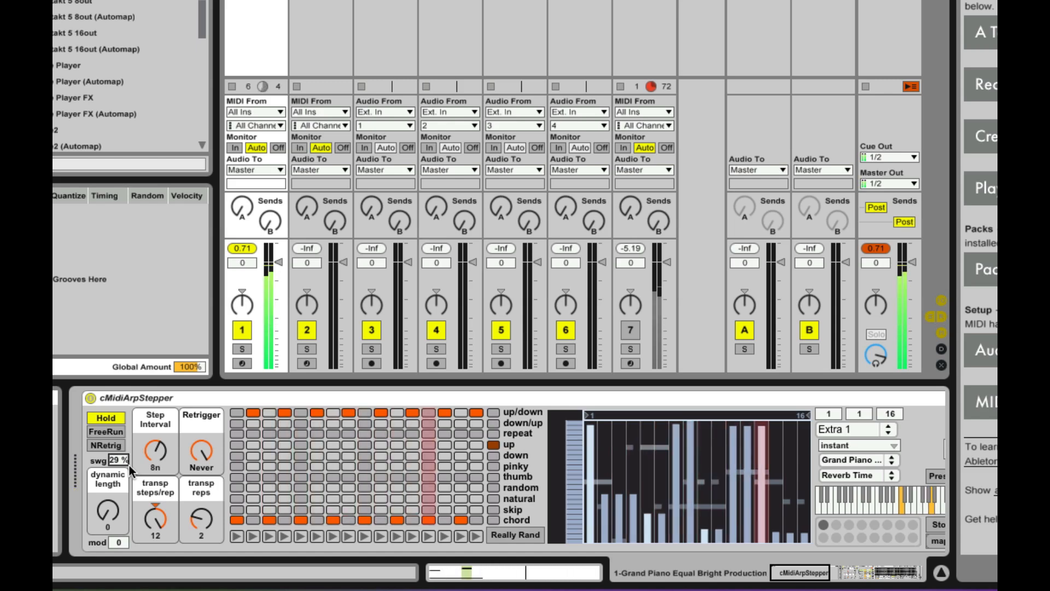
pyautogui.moveTo(123, 459); pyautogui.dragTo(123, 478)
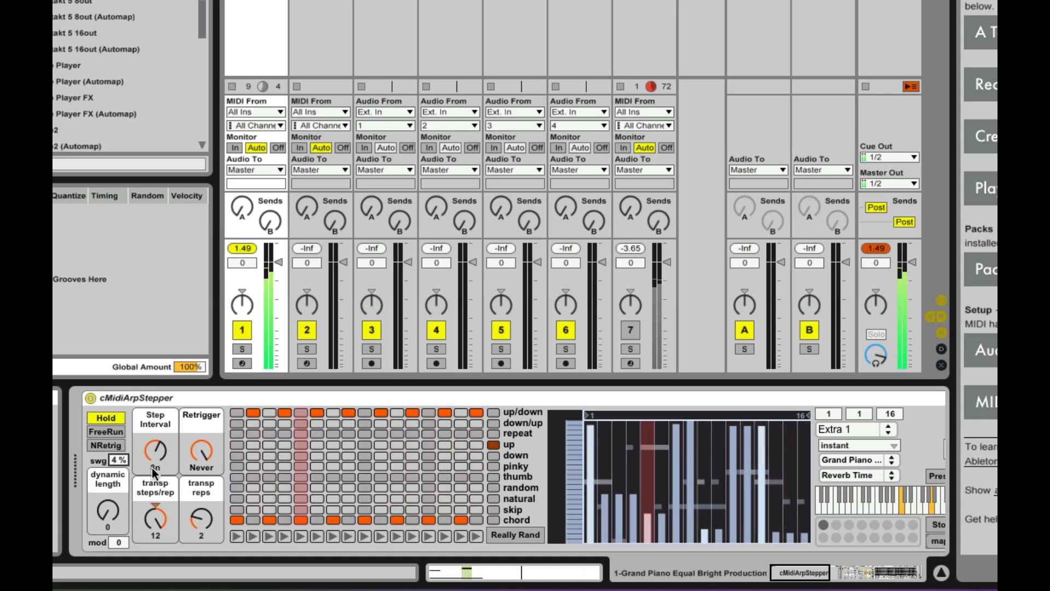
# - Enable and unfold the MIDI Effect Rack ahead of the Grand Piano, view its second chain and return to the first
pyautogui.hscroll(5, 337, 489)
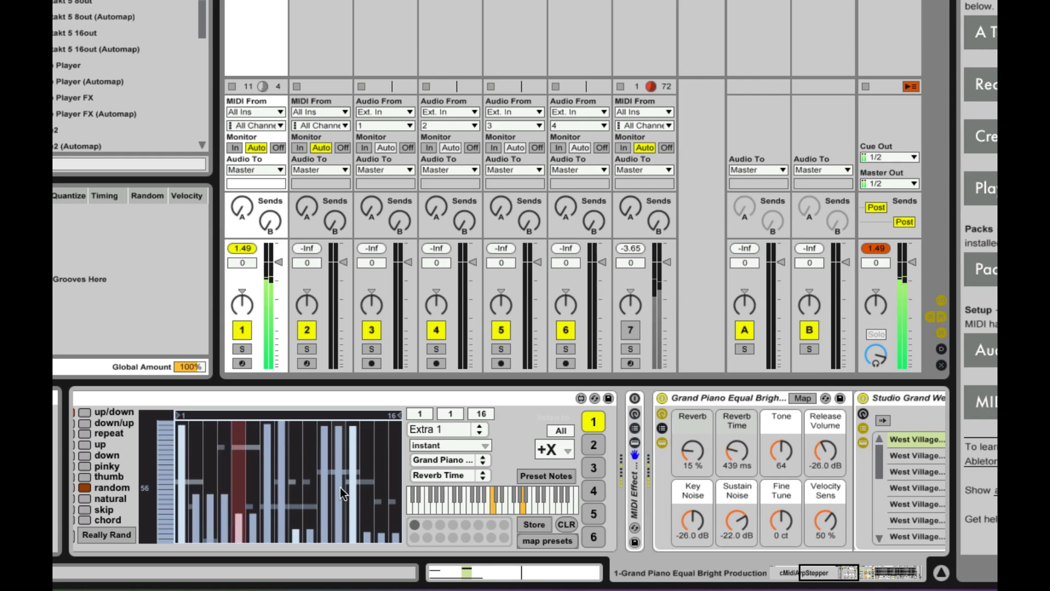
pyautogui.hscroll(3, 340, 487)
pyautogui.hscroll(3, 340, 488)
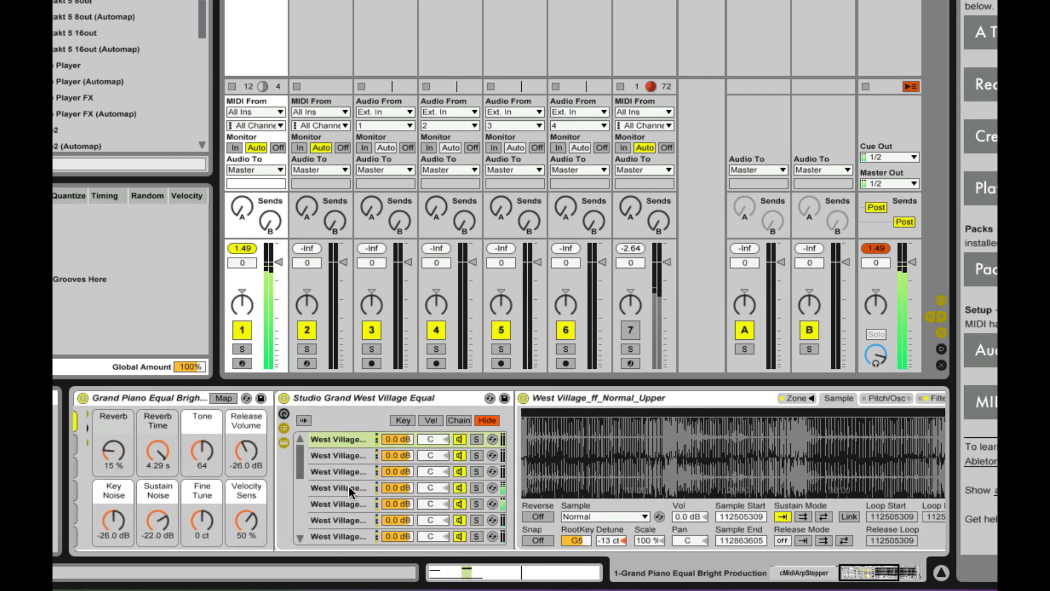
pyautogui.hscroll(-8, 340, 487)
pyautogui.hscroll(4, 485, 491)
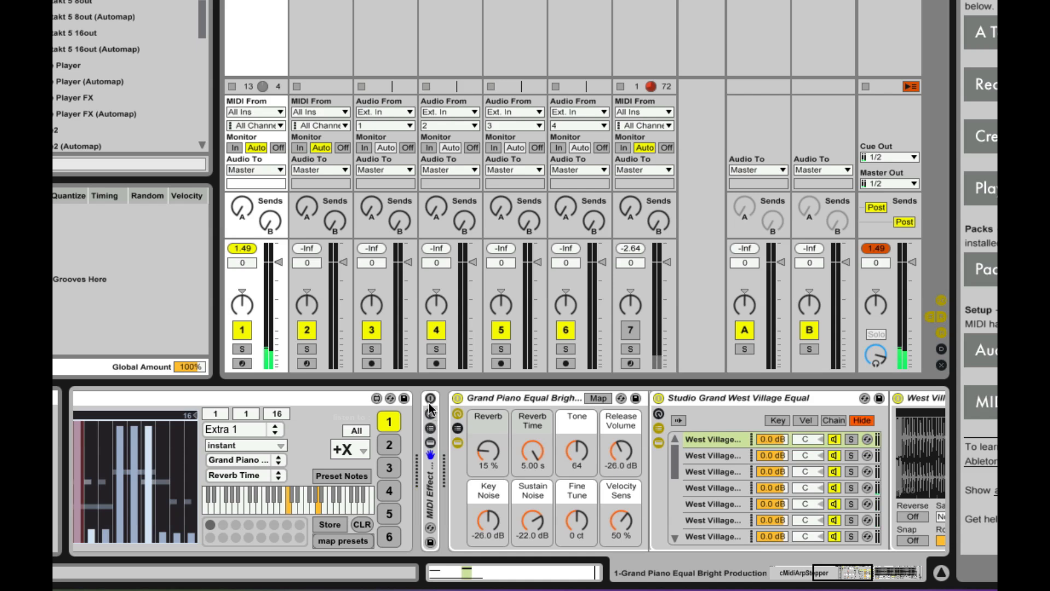
pyautogui.hscroll(4, 344, 451)
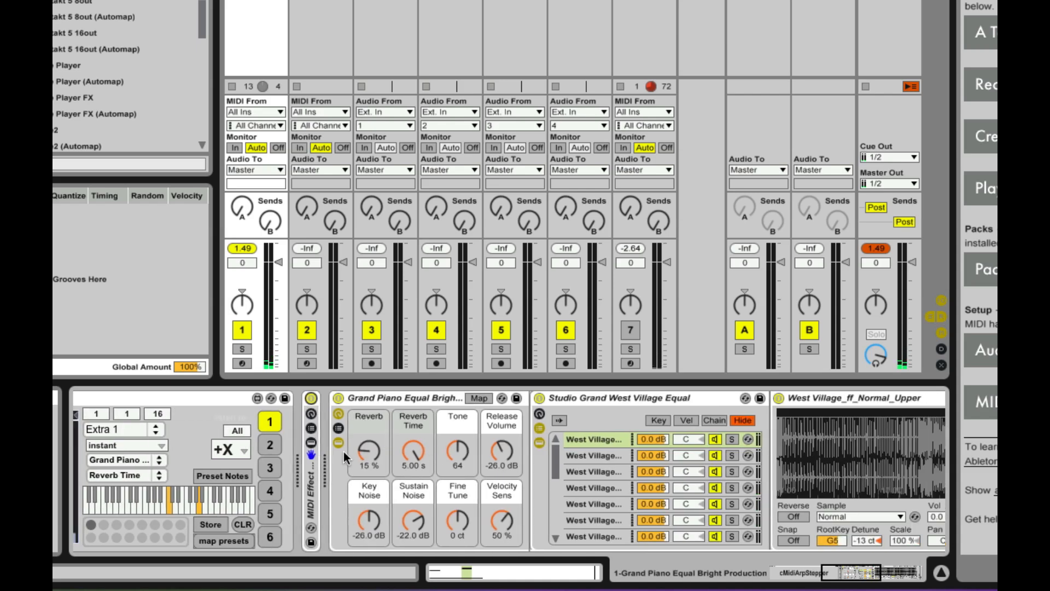
pyautogui.doubleClick(310, 490)
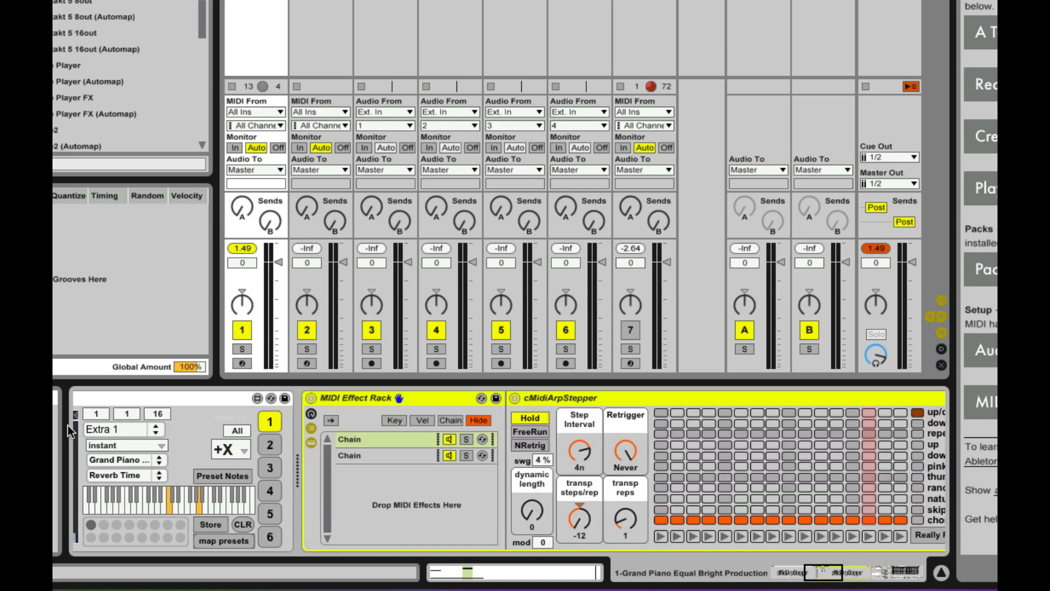
pyautogui.click(372, 456)
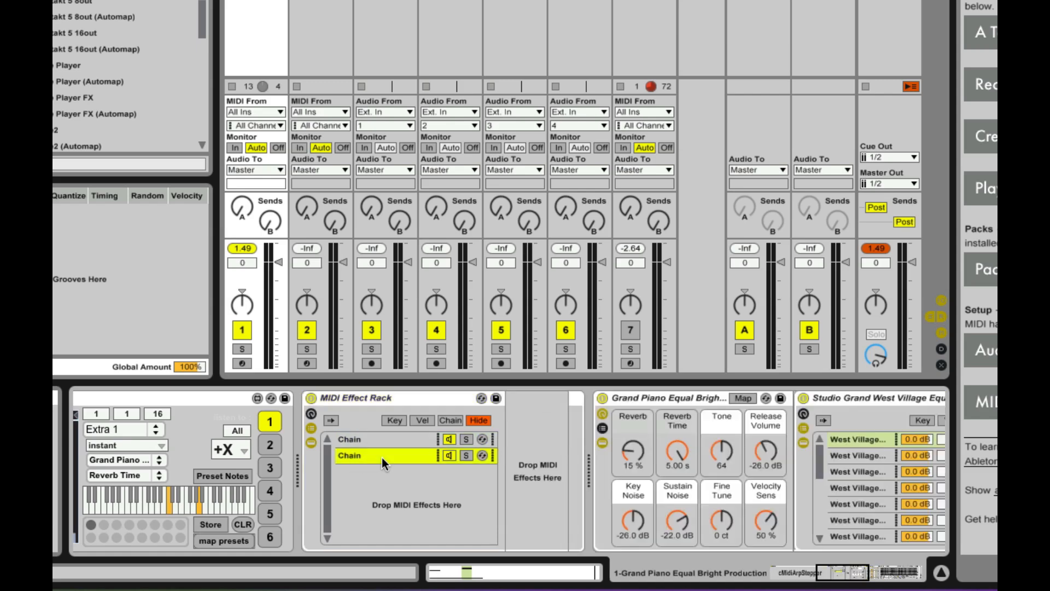
pyautogui.click(448, 440)
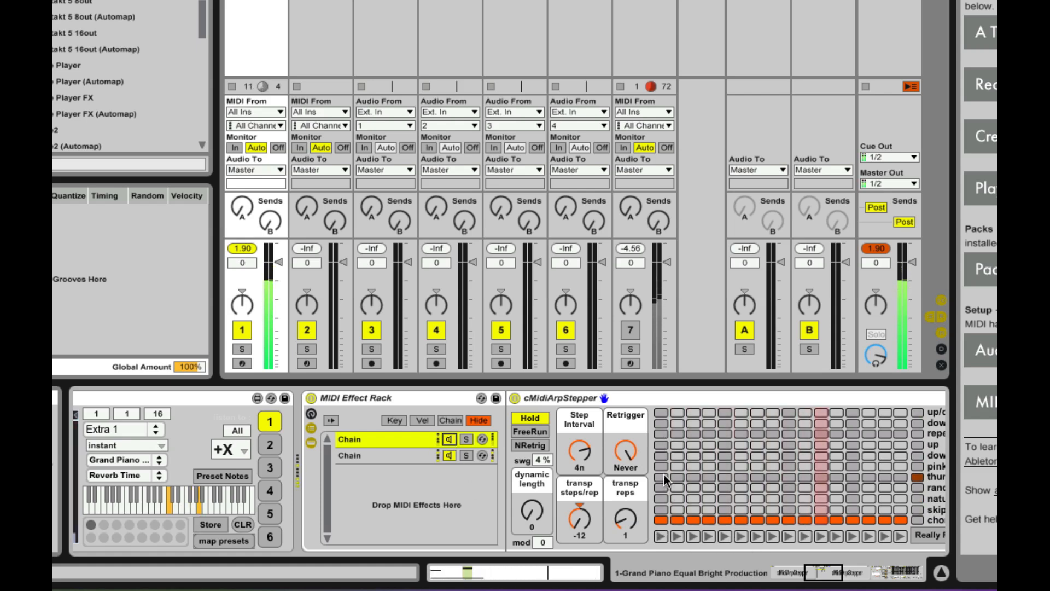
# - Set all 16 steps of the rack's cMidiArpStepper to thumb, pinky, thumb again and random, ending on up/down
pyautogui.moveTo(664, 475); pyautogui.dragTo(900, 481)
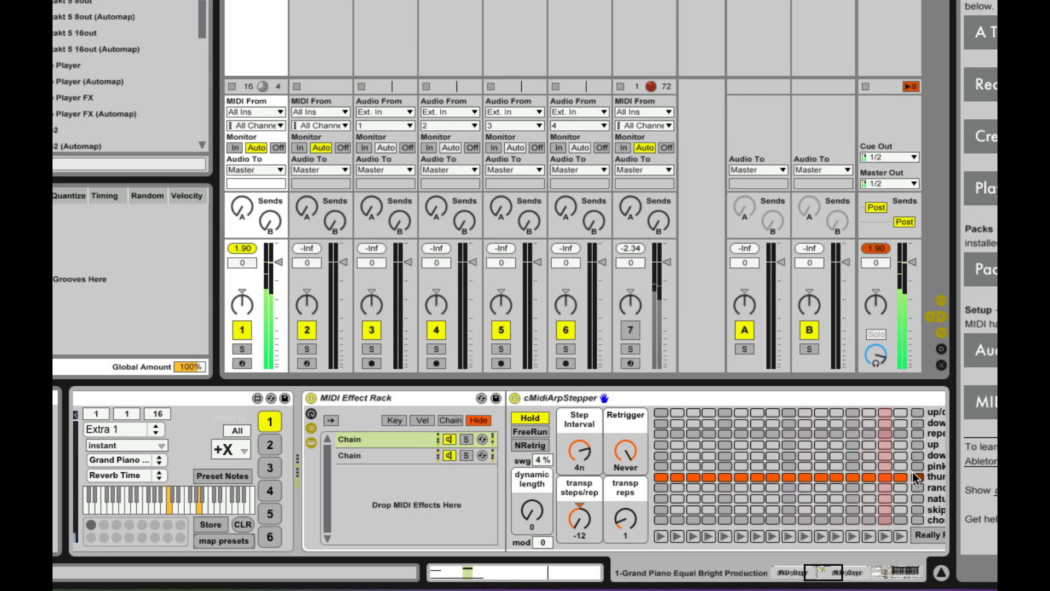
pyautogui.click(918, 466)
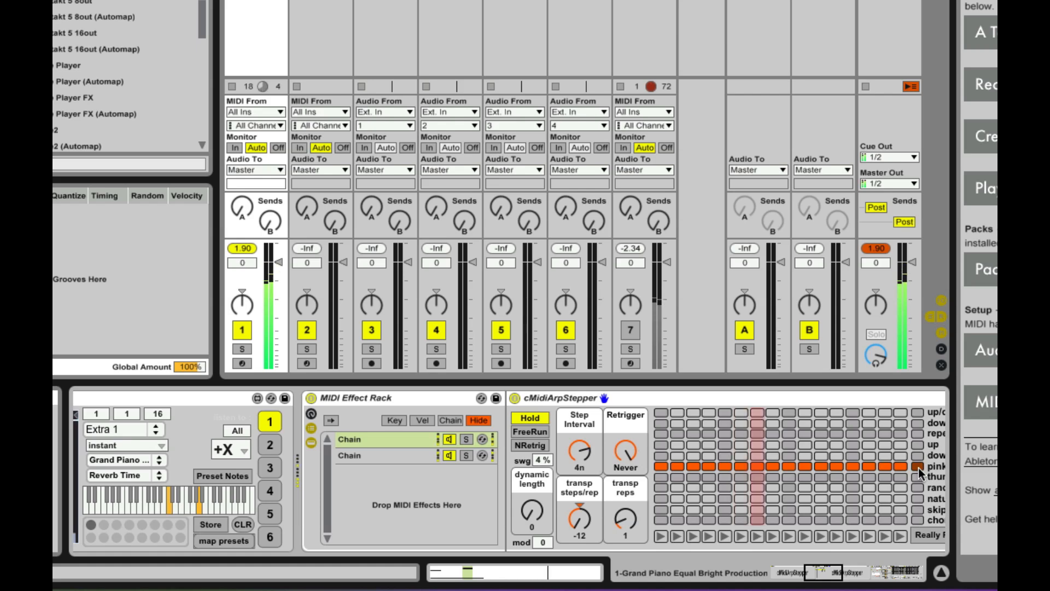
pyautogui.click(917, 477)
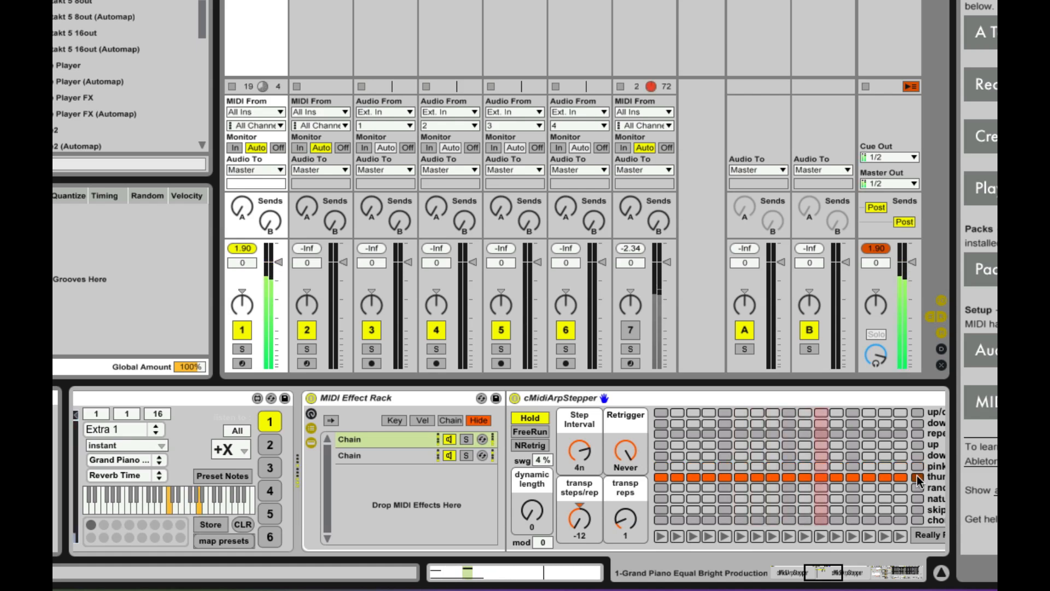
pyautogui.click(917, 487)
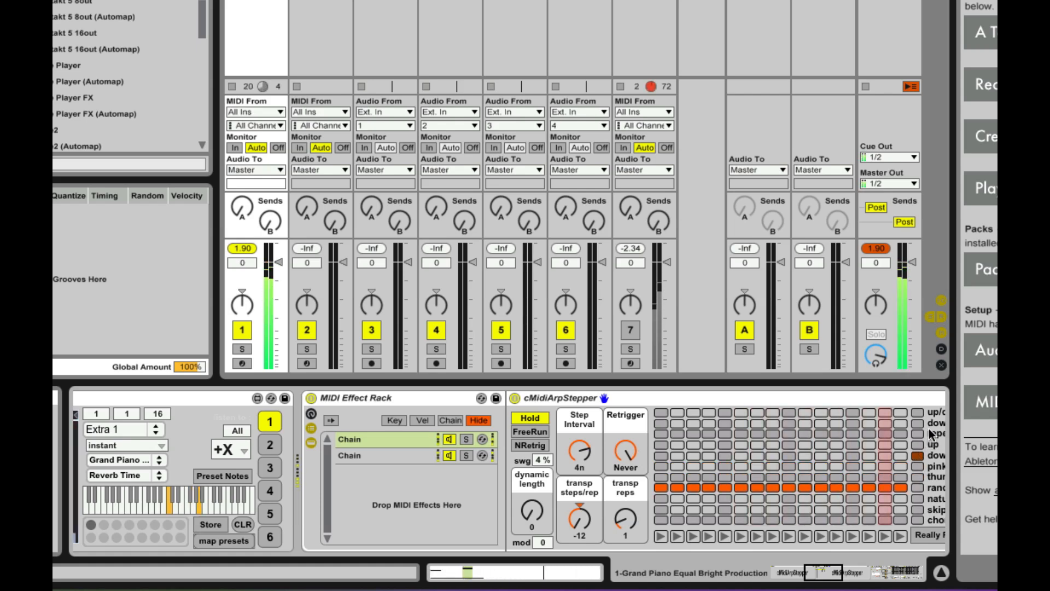
pyautogui.click(919, 413)
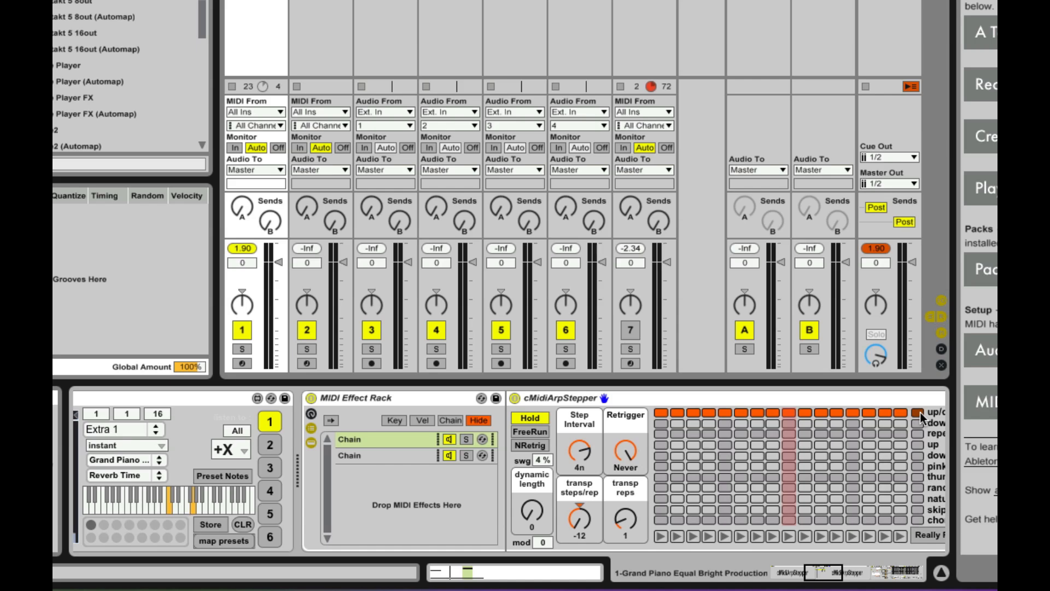
# - Set the MIDI input of the Kontakt 5 track to 1-Grand Piano Equal Bright Production
pyautogui.click(618, 21)
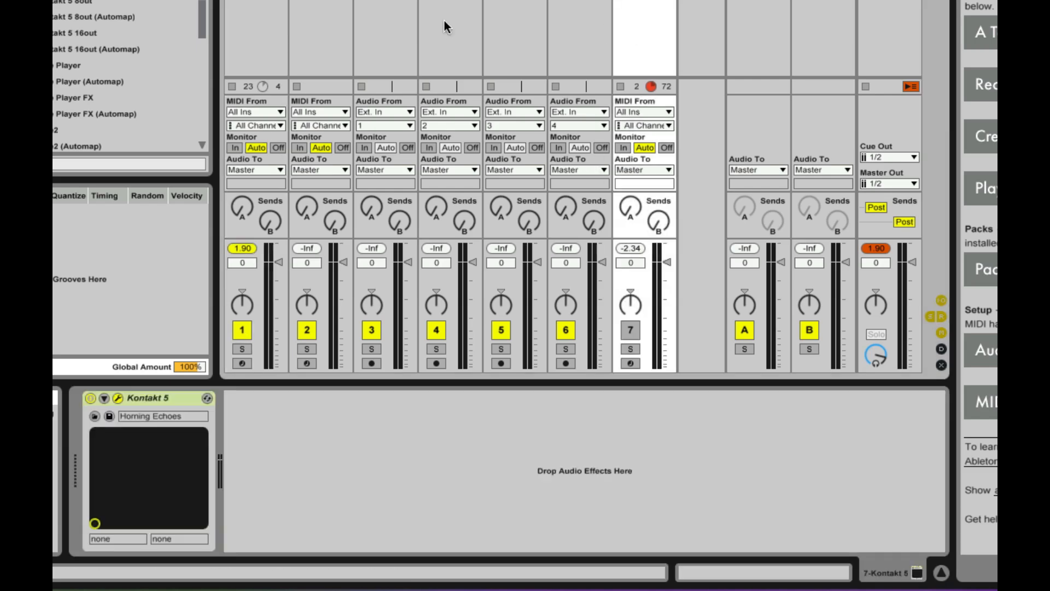
pyautogui.click(645, 112)
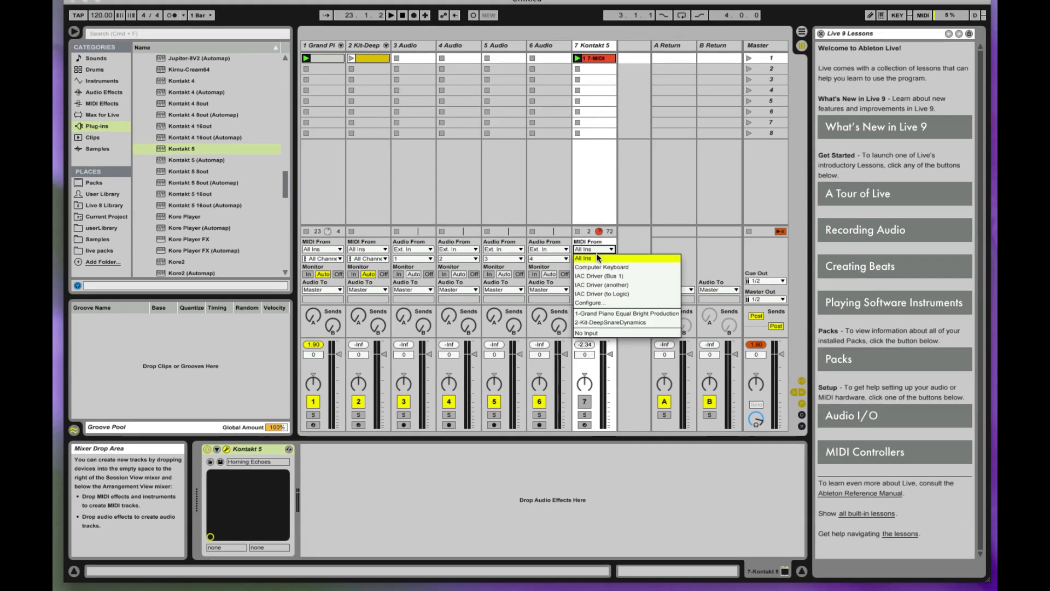
pyautogui.click(606, 314)
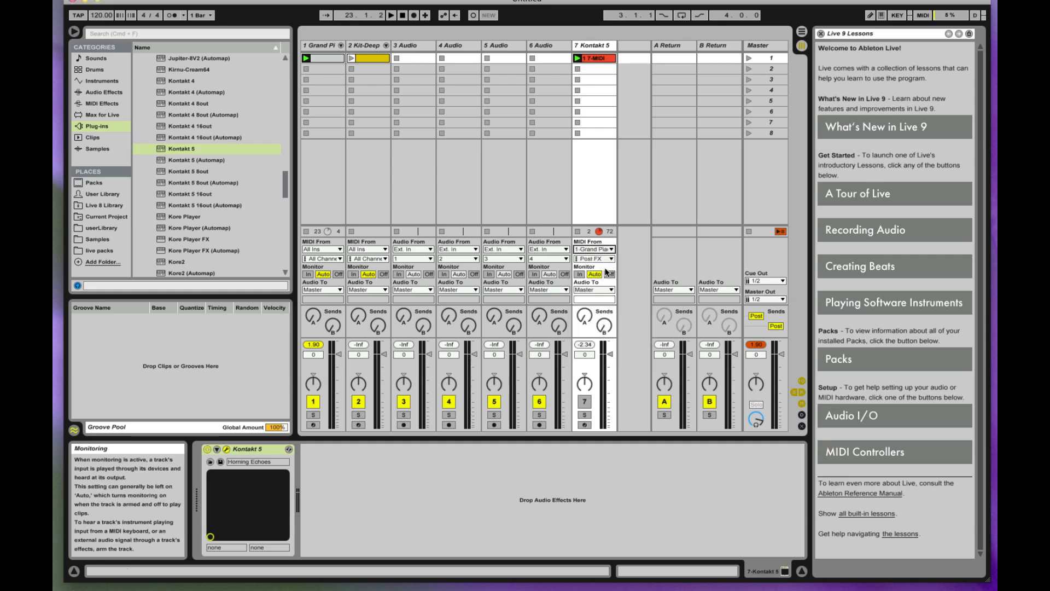
# - Record the incoming arpeggiator MIDI into the Kontakt 5 track's second slot with monitoring set to In, lowering the master volume to -3.3 dB
pyautogui.click(581, 274)
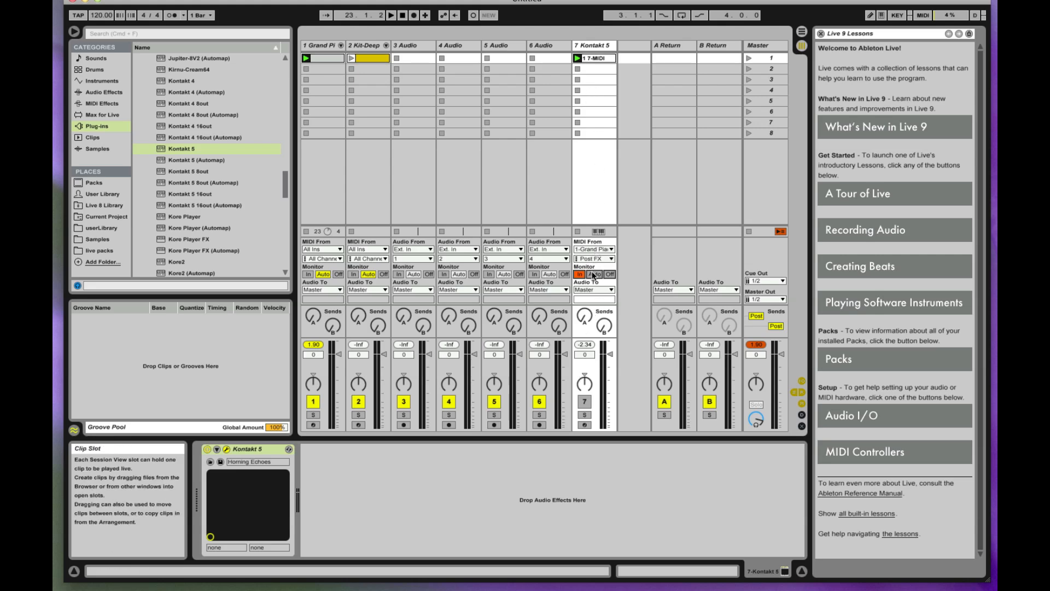
pyautogui.click(585, 425)
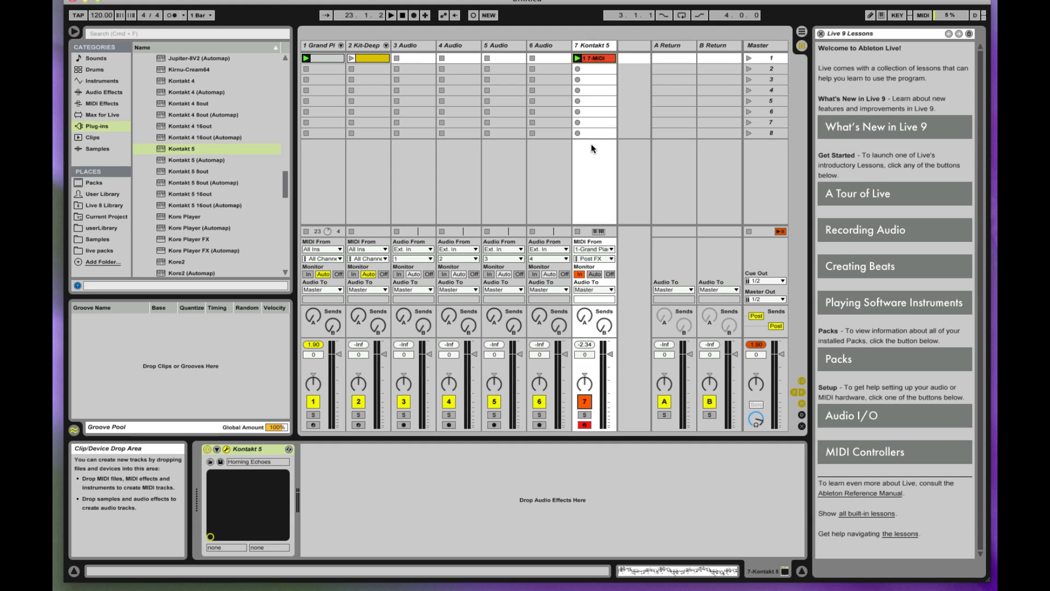
pyautogui.click(578, 70)
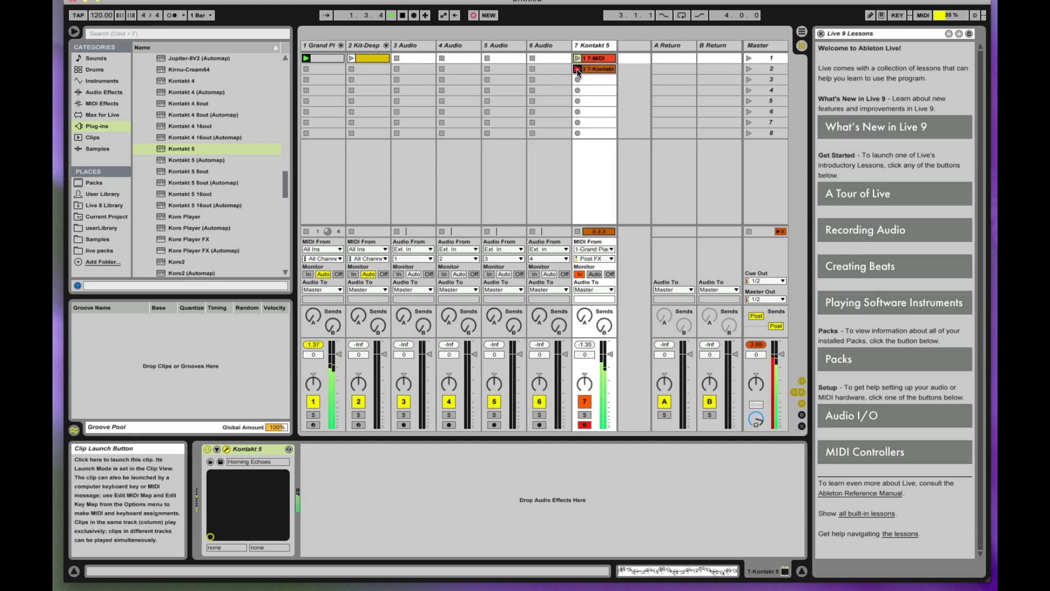
pyautogui.click(602, 69)
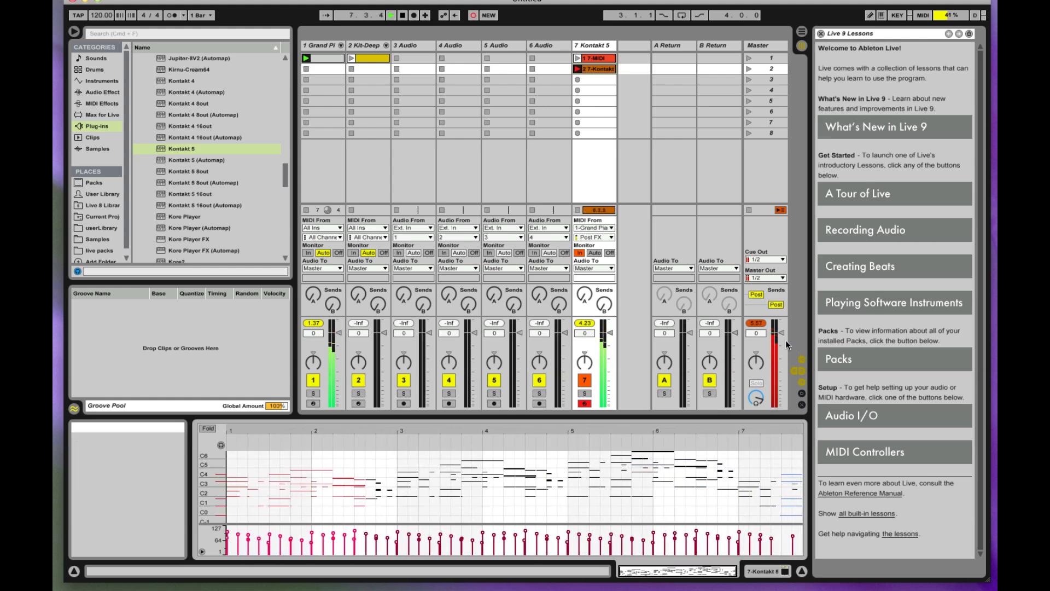
pyautogui.moveTo(781, 332); pyautogui.dragTo(781, 336)
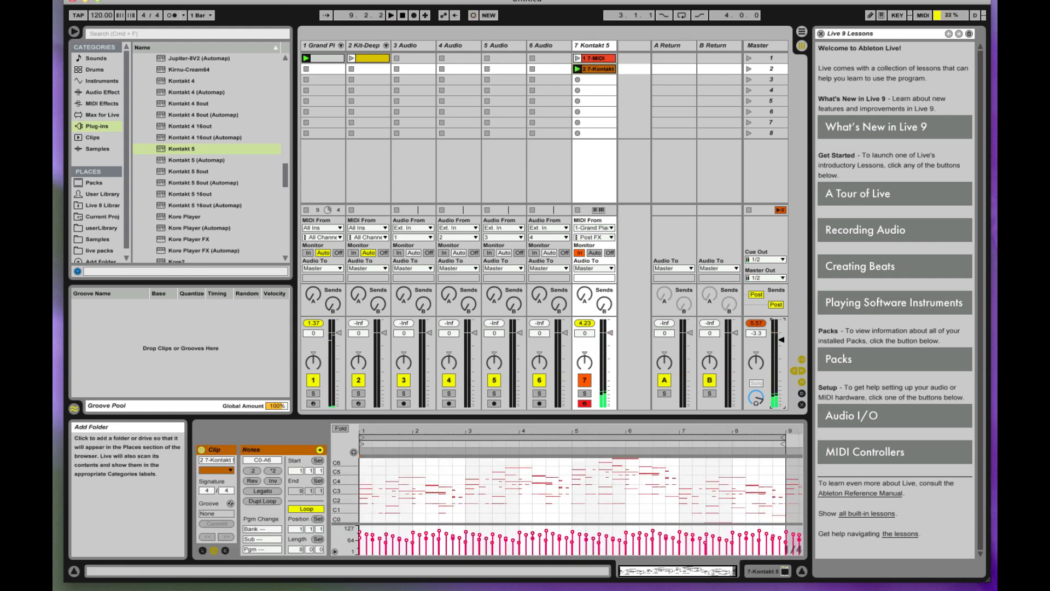
# - Examine the Horning Echoes and The Giant instruments loaded in the Kontakt plug-in window, and close the window
pyautogui.moveTo(52, 32); pyautogui.dragTo(595, 22)
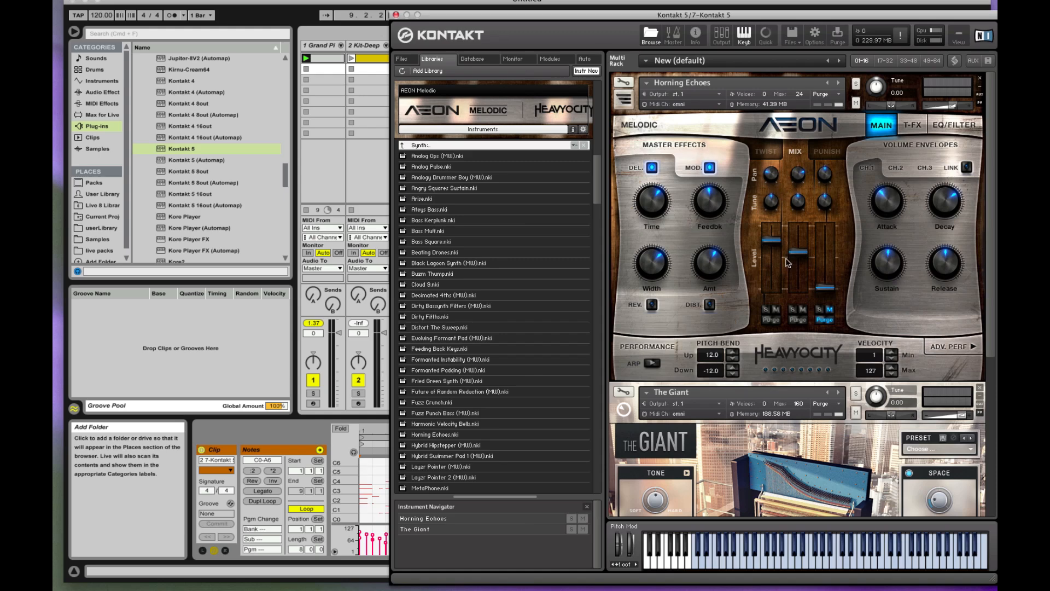
pyautogui.scroll(-5, 831, 254)
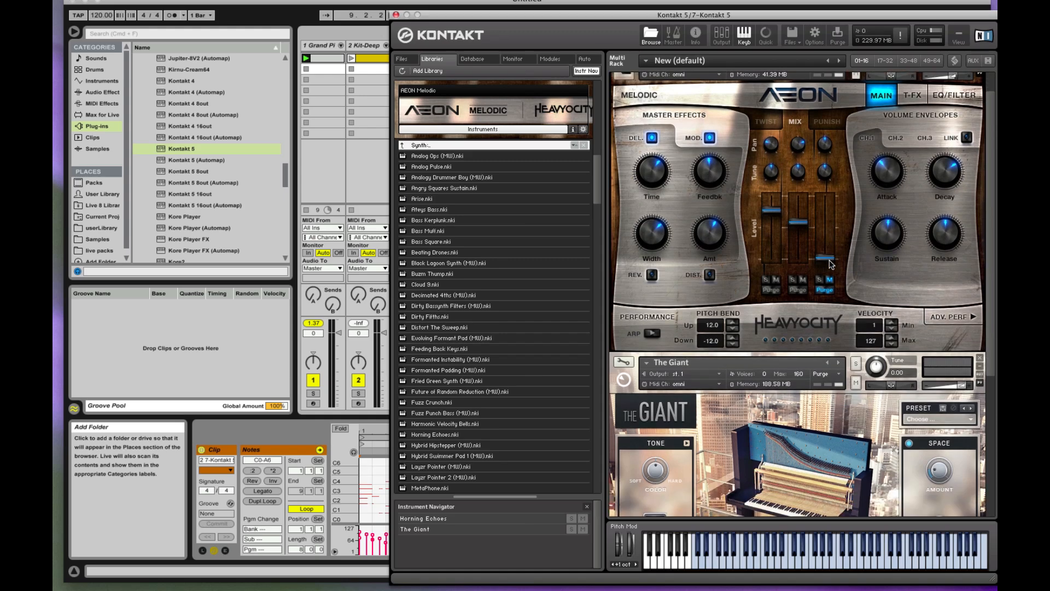
pyautogui.scroll(-2, 830, 265)
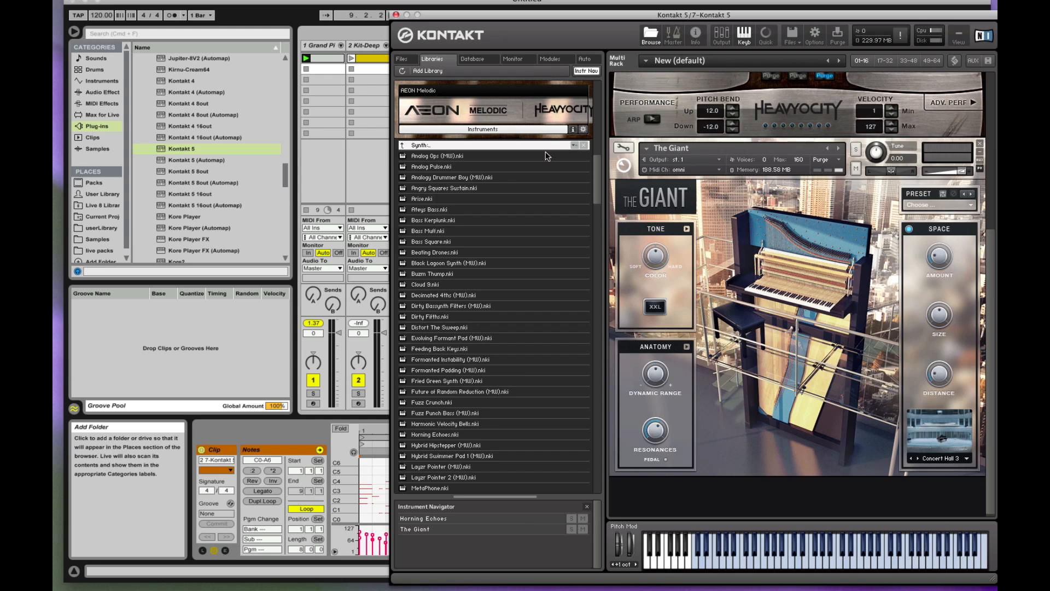
pyautogui.scroll(5, 791, 255)
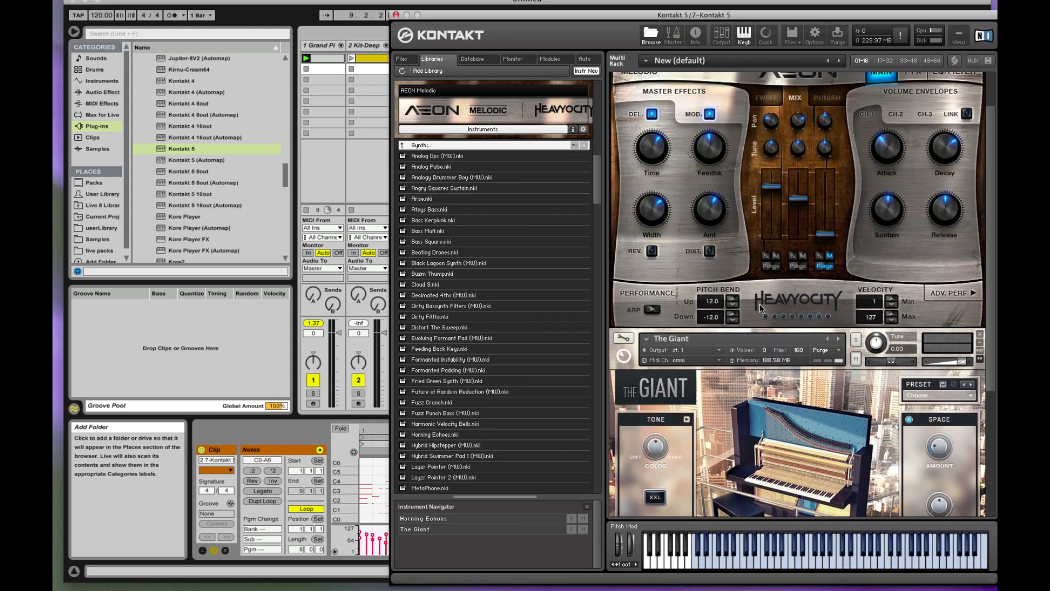
pyautogui.scroll(2, 798, 274)
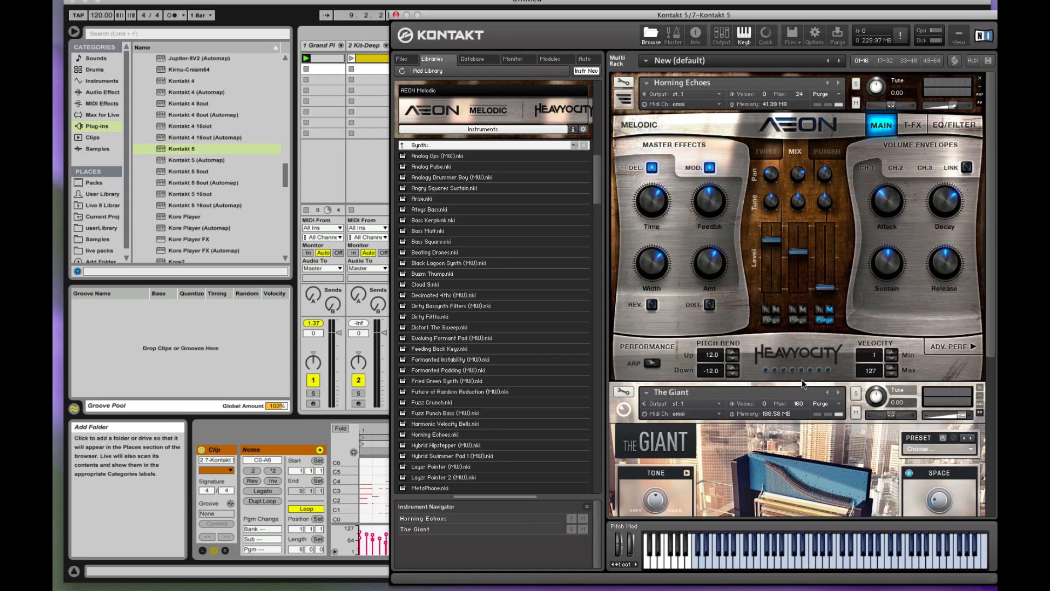
pyautogui.scroll(-4, 803, 384)
pyautogui.scroll(4, 799, 225)
pyautogui.scroll(-8, 802, 353)
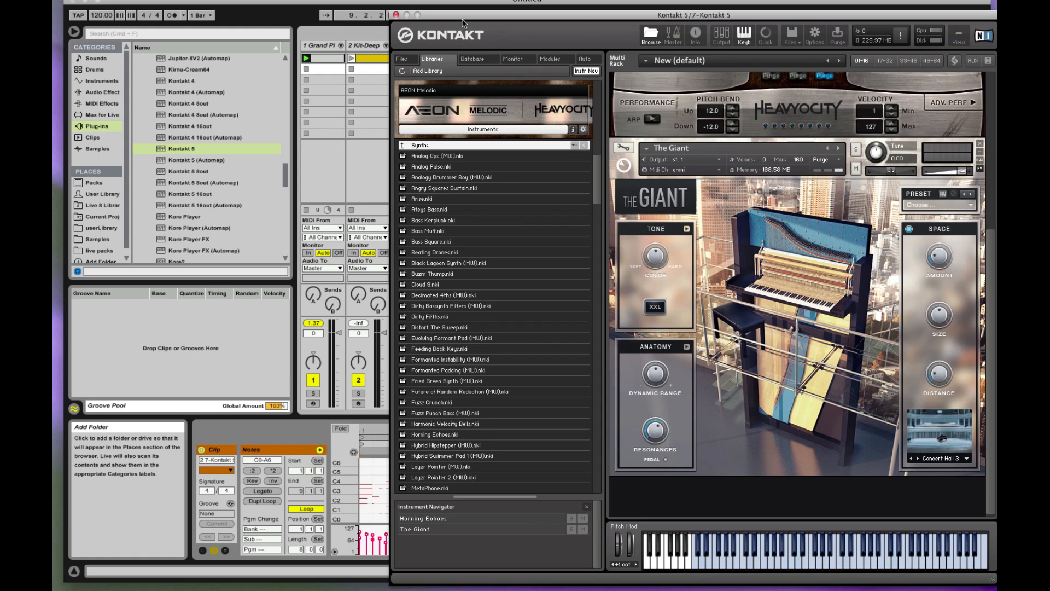
pyautogui.moveTo(478, 16); pyautogui.dragTo(579, 29)
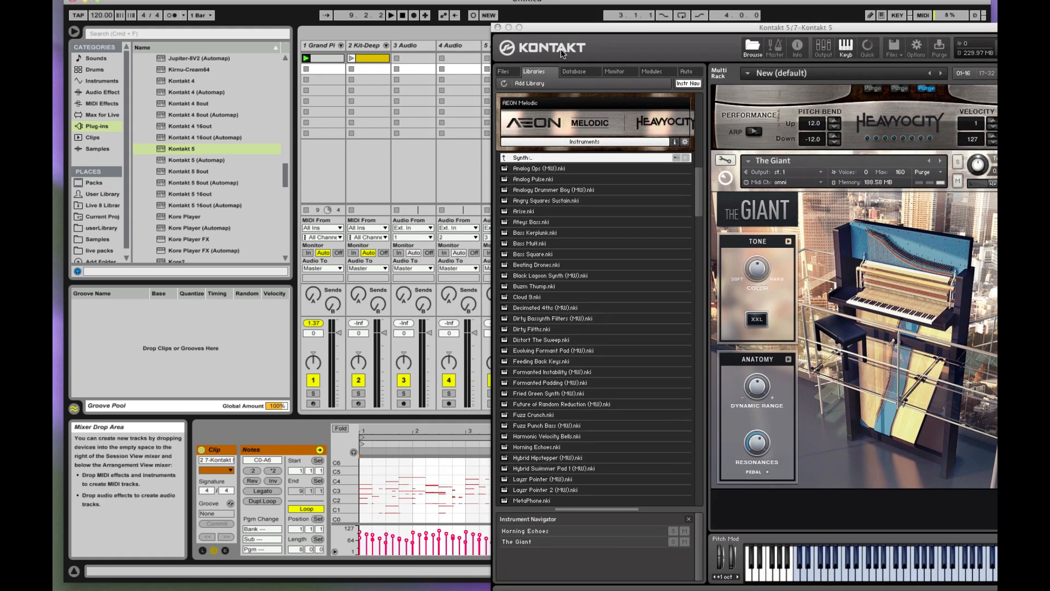
pyautogui.click(498, 27)
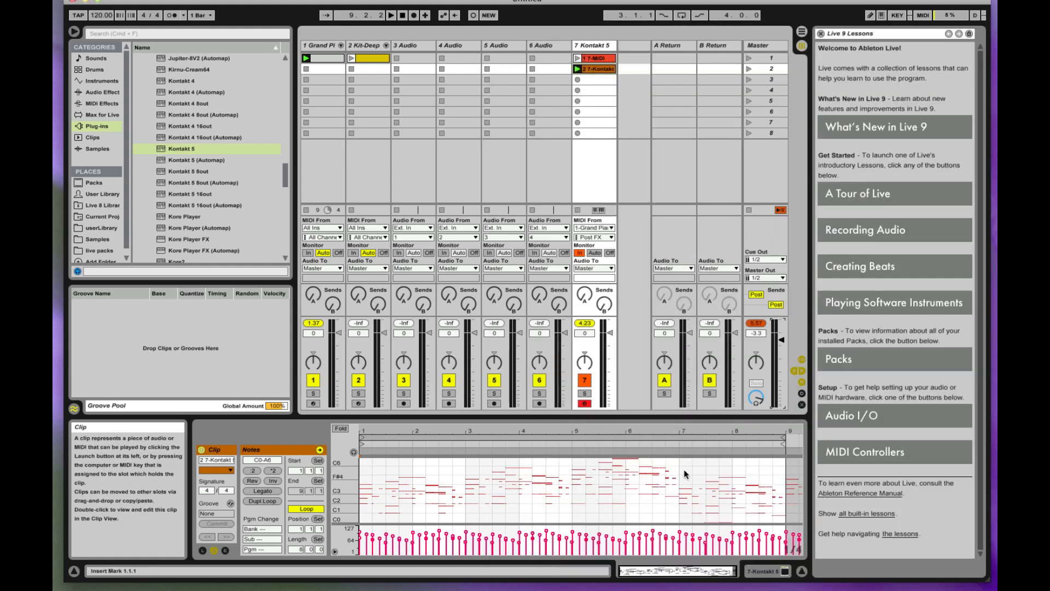
# - Mute the Grand Piano track and disarm recording on the Kontakt 5 track
pyautogui.click(313, 379)
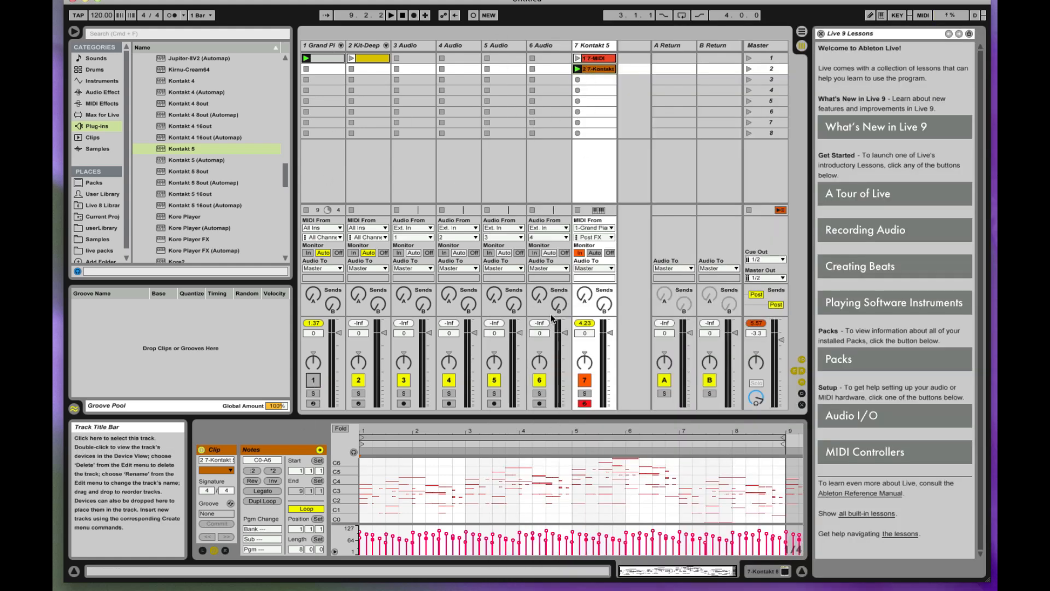
pyautogui.click(584, 403)
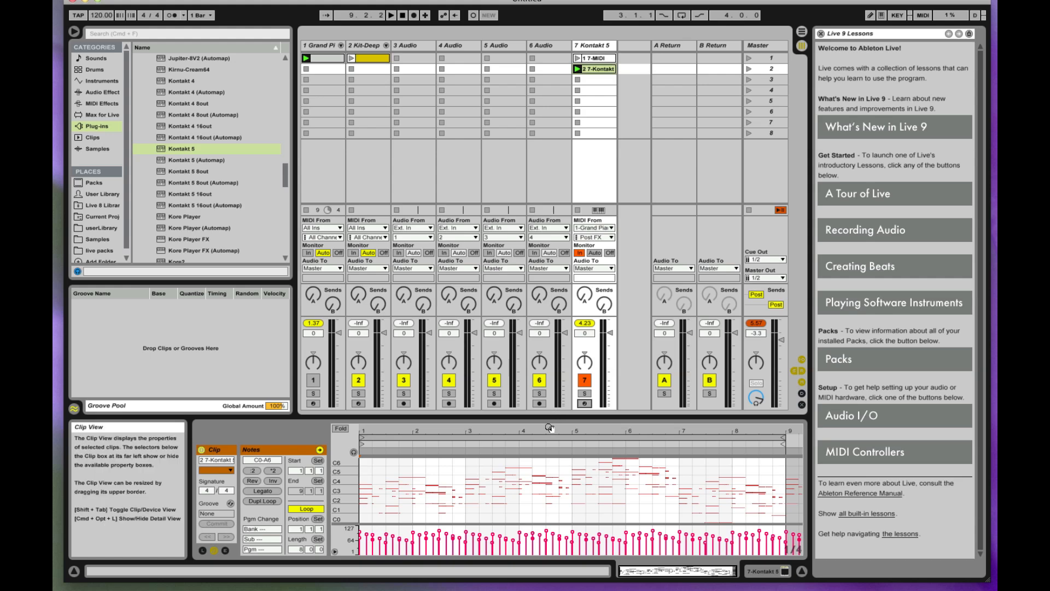
# - Enlarge the workspace by closing the lessons view, narrowing the browser and making the clip editor taller
pyautogui.click(821, 34)
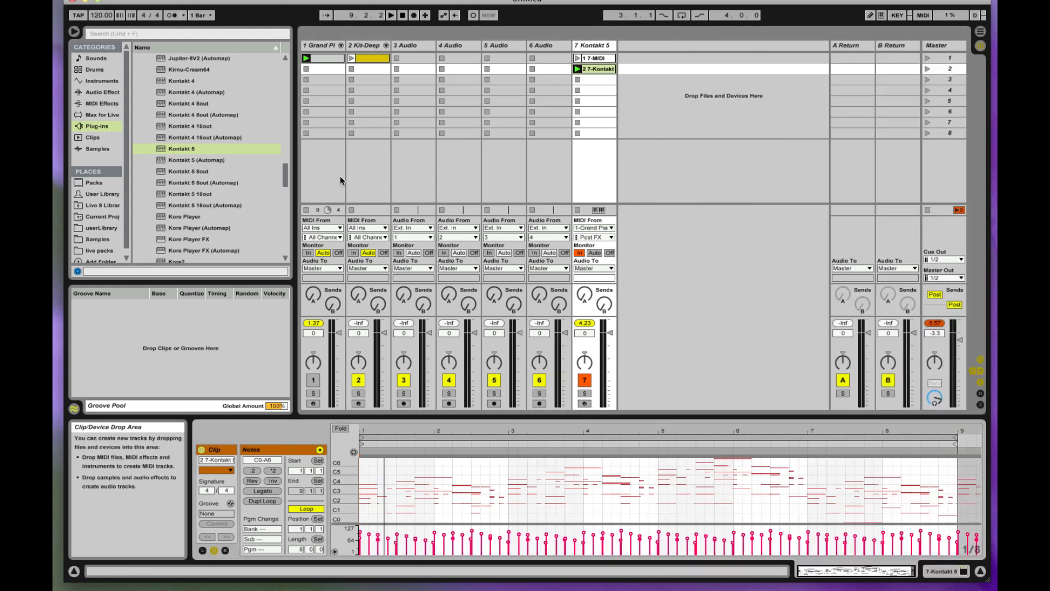
pyautogui.moveTo(294, 185); pyautogui.dragTo(214, 184)
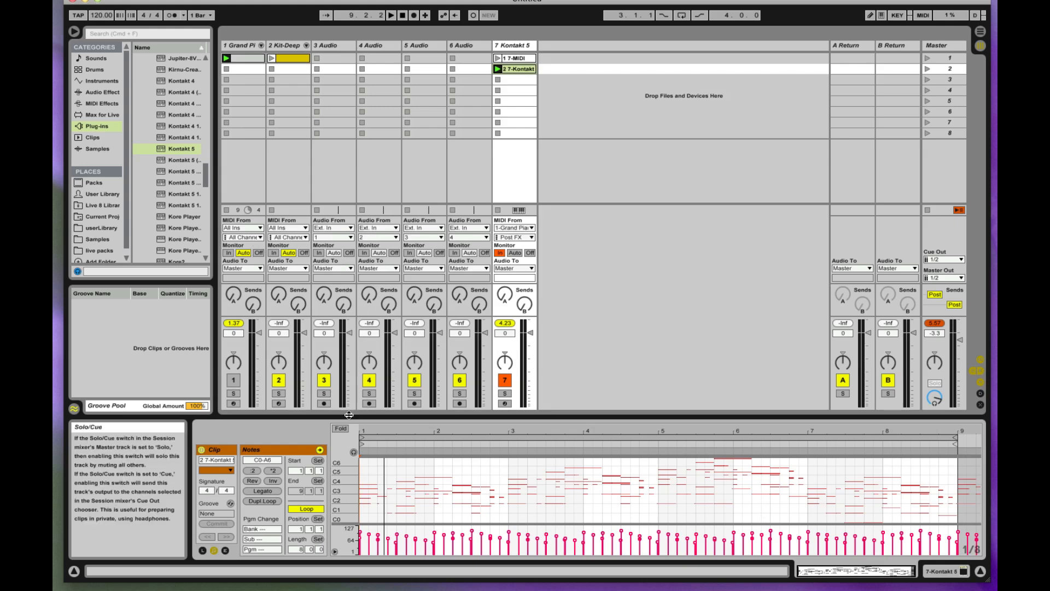
pyautogui.moveTo(362, 416); pyautogui.dragTo(361, 349)
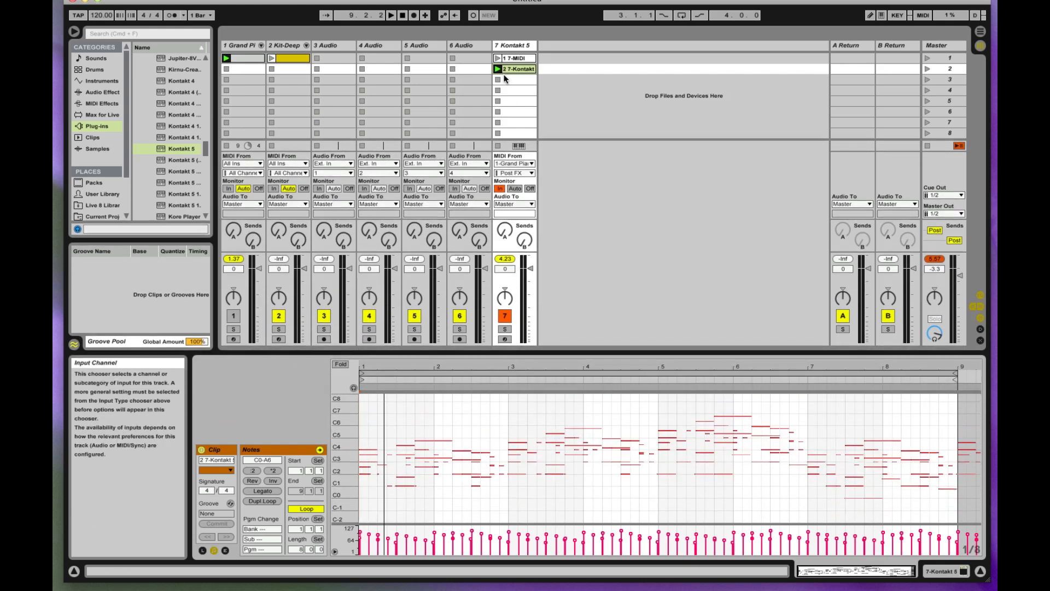
# - Play the recorded Kontakt clip while examining its notes at different zoom levels, and stop playback
pyautogui.press('space')
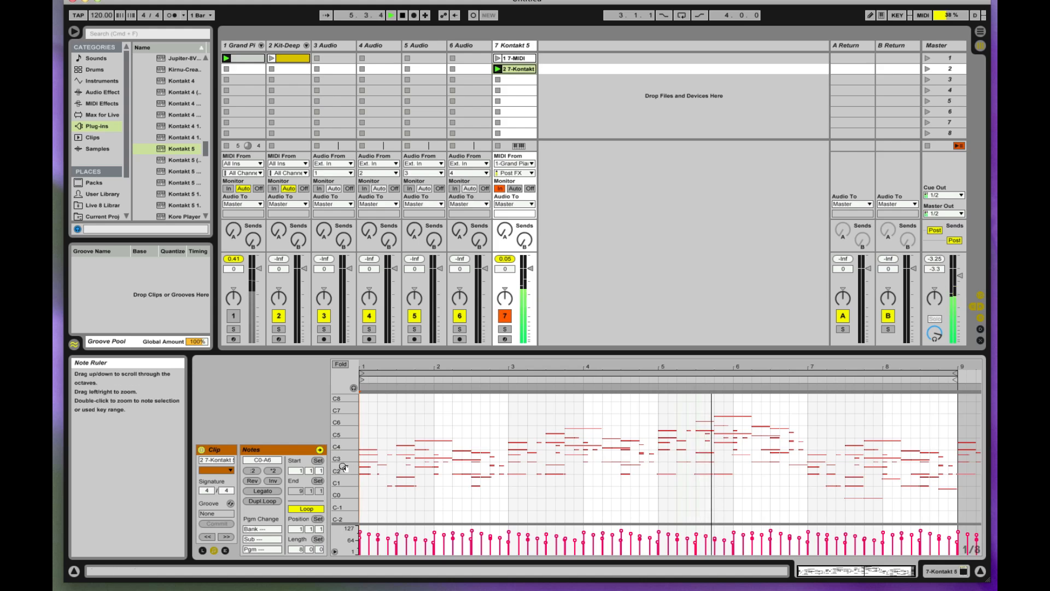
pyautogui.moveTo(340, 464); pyautogui.dragTo(420, 464)
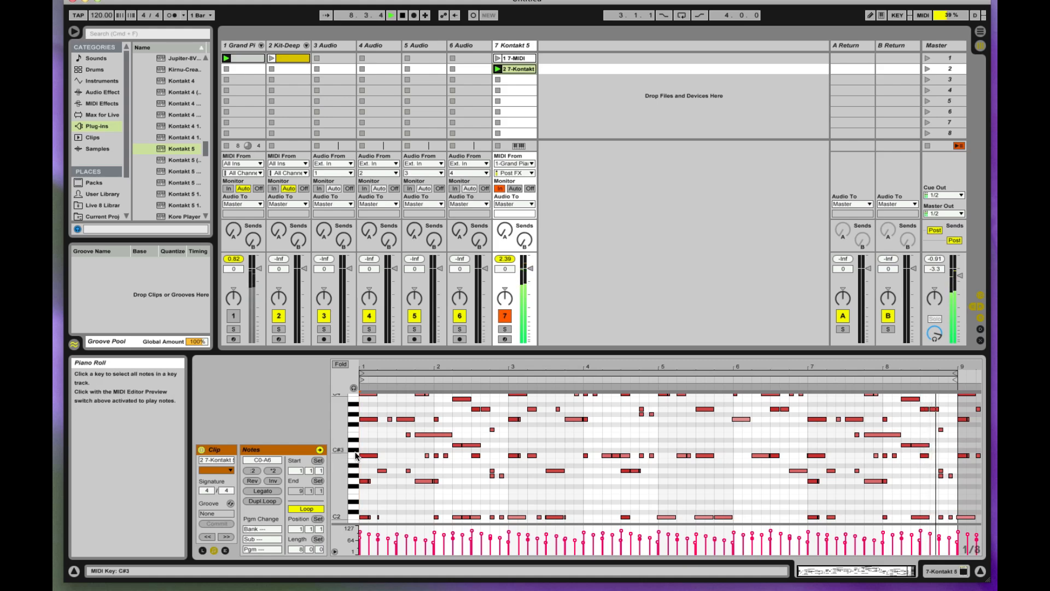
pyautogui.moveTo(339, 451)
pyautogui.mouseDown()
pyautogui.moveTo(359, 451)
pyautogui.moveTo(323, 451)
pyautogui.mouseUp()
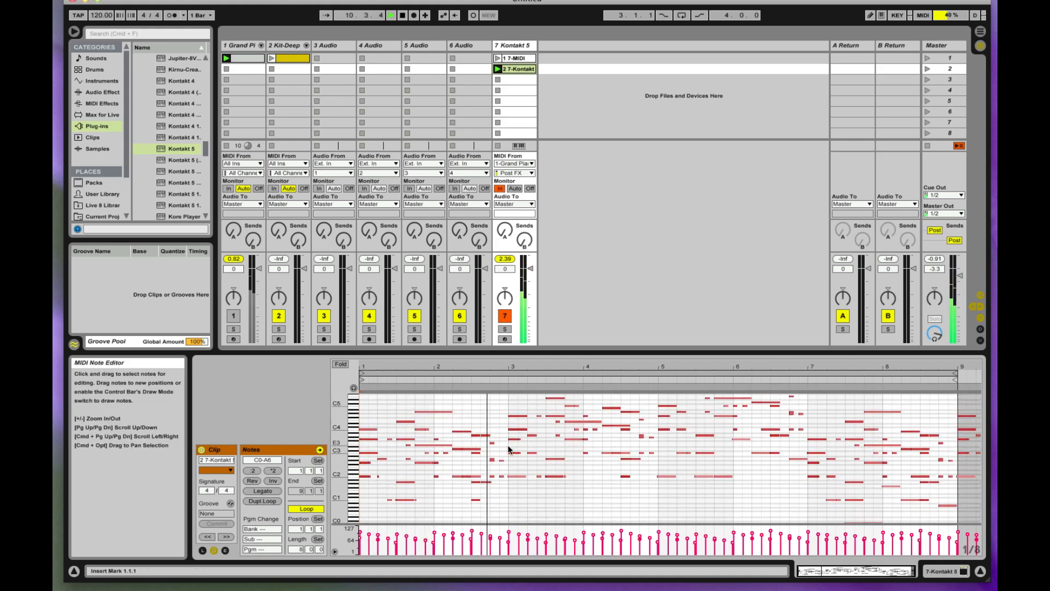
pyautogui.press('space')
# - Copy the recorded clip's bar 3 notes into a new MIDI clip in the Kontakt 5 track's third slot
pyautogui.click(520, 489)
pyautogui.moveTo(519, 489); pyautogui.dragTo(581, 404)
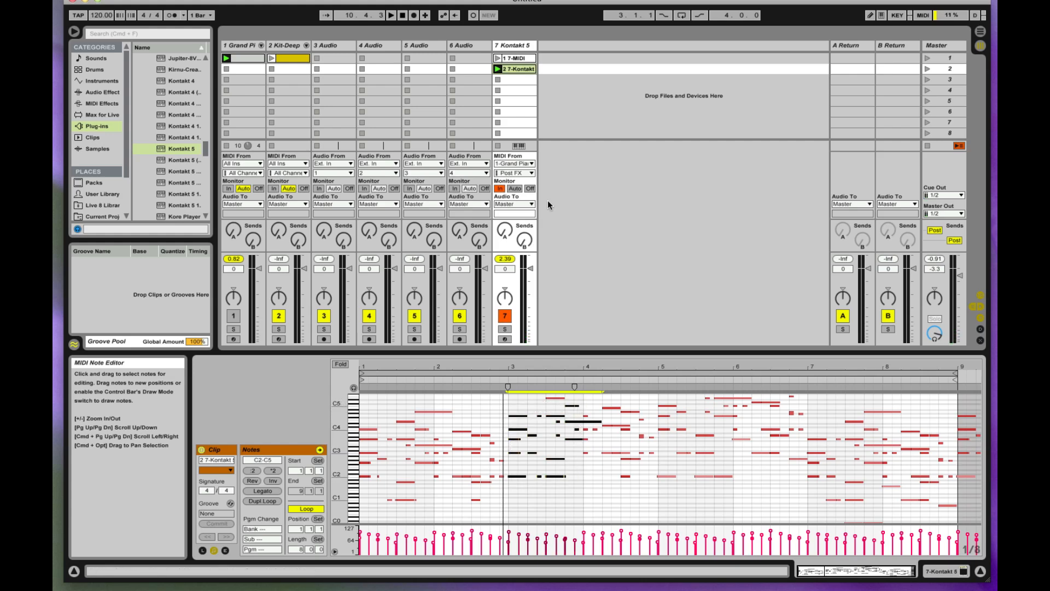
pyautogui.doubleClick(513, 79)
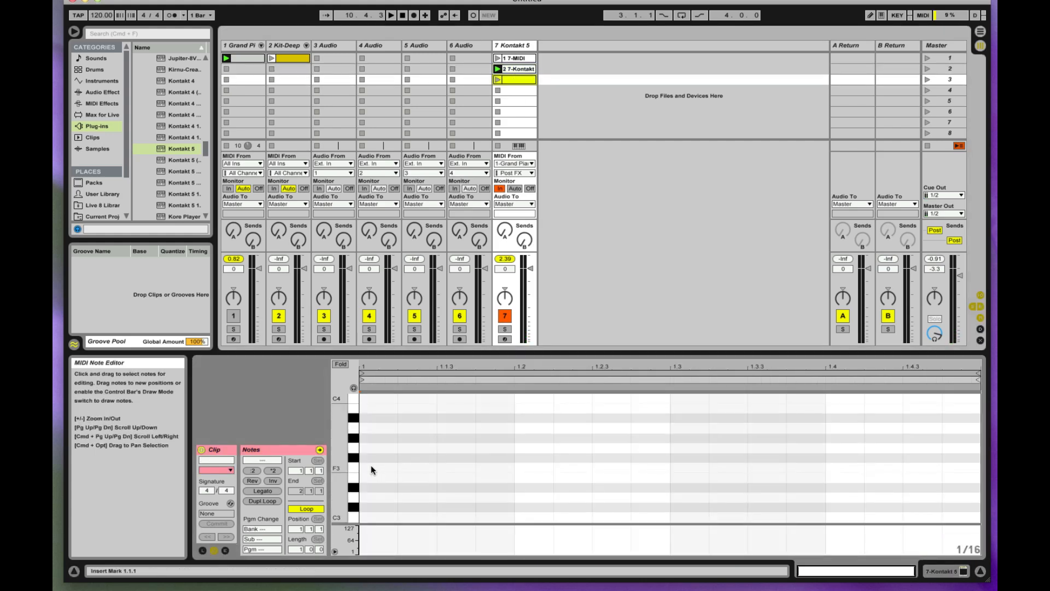
pyautogui.press('super+v')
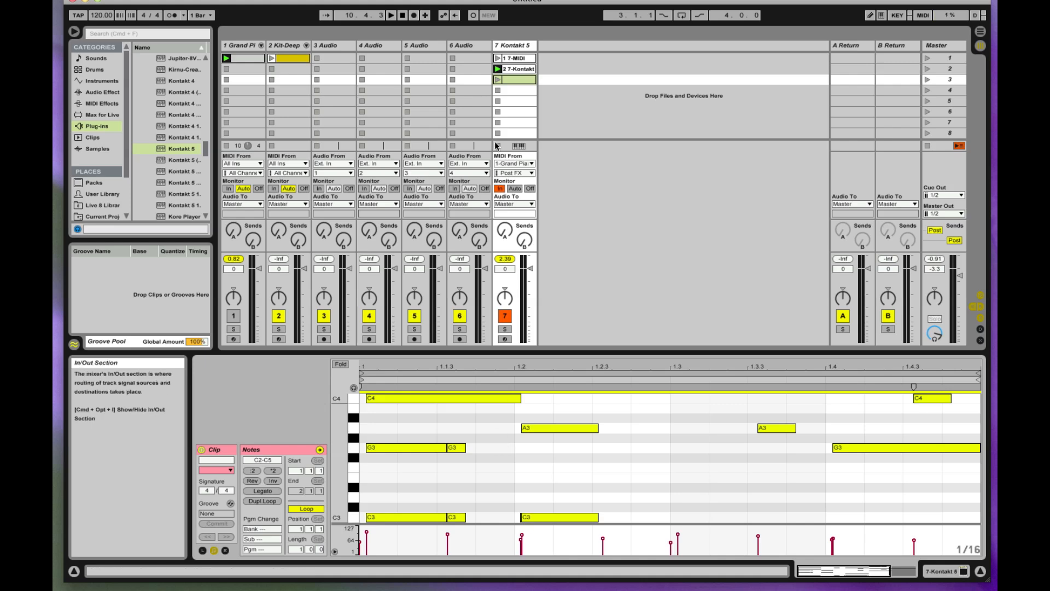
# - Play the new third clip with the Kontakt 5 track's monitoring set to Auto, view its full note range, and stop playback
pyautogui.click(498, 80)
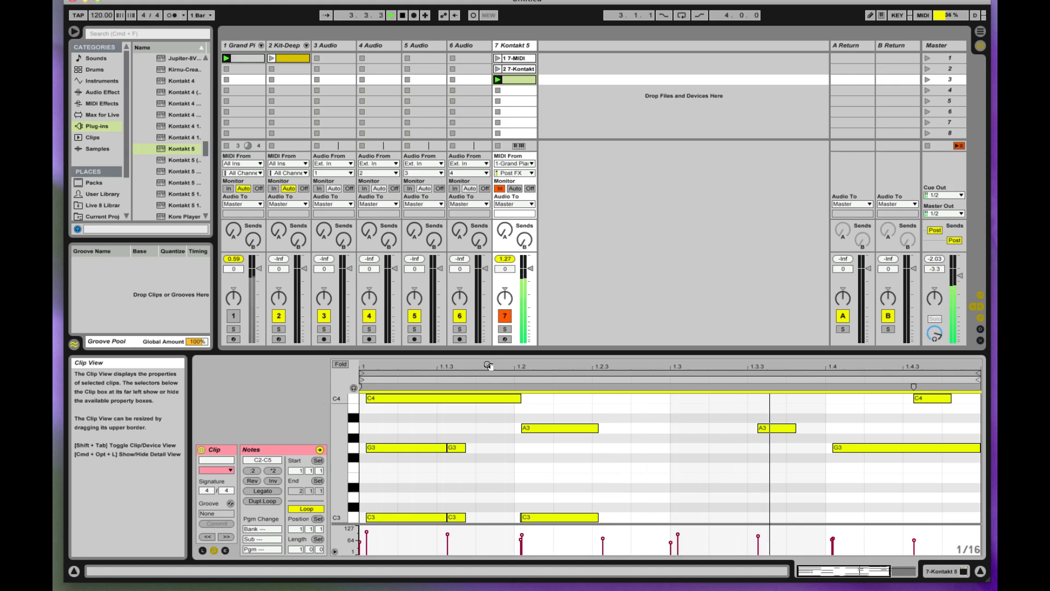
pyautogui.moveTo(489, 366); pyautogui.dragTo(489, 355)
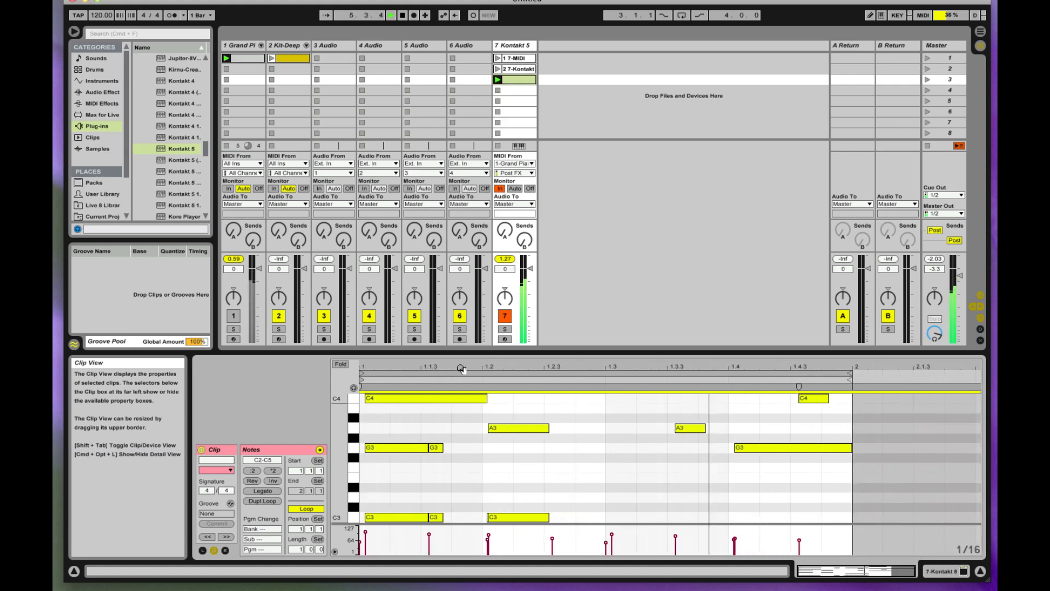
pyautogui.click(515, 188)
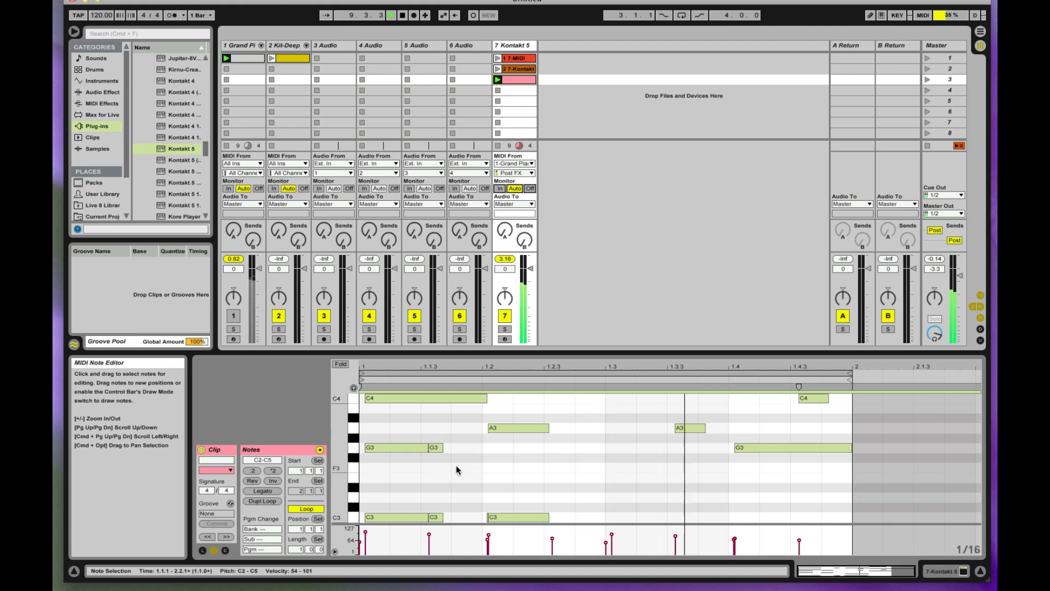
pyautogui.scroll(-10, 458, 465)
pyautogui.scroll(11, 459, 465)
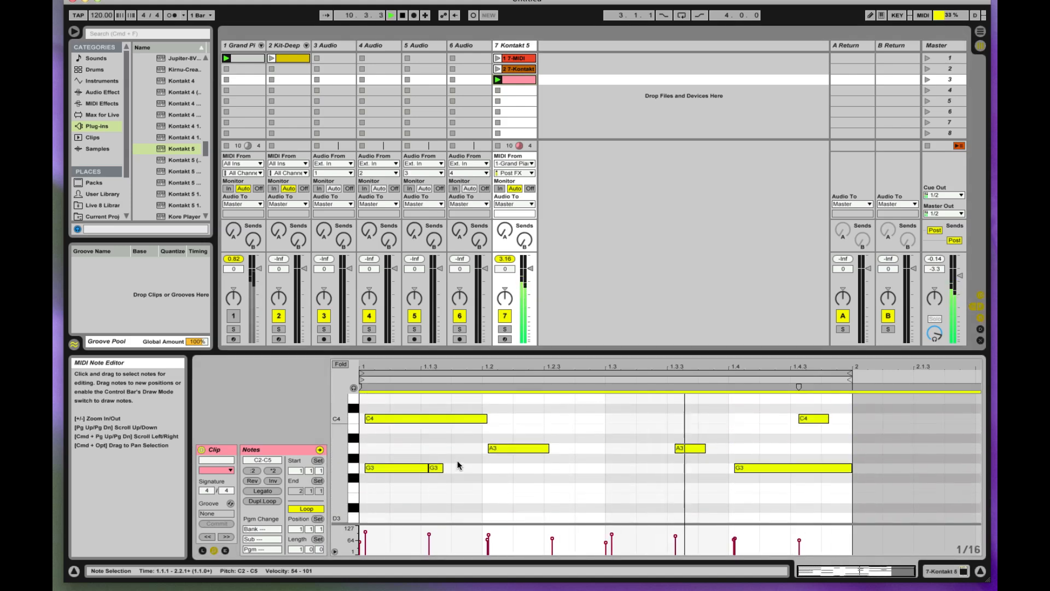
pyautogui.scroll(-6, 458, 465)
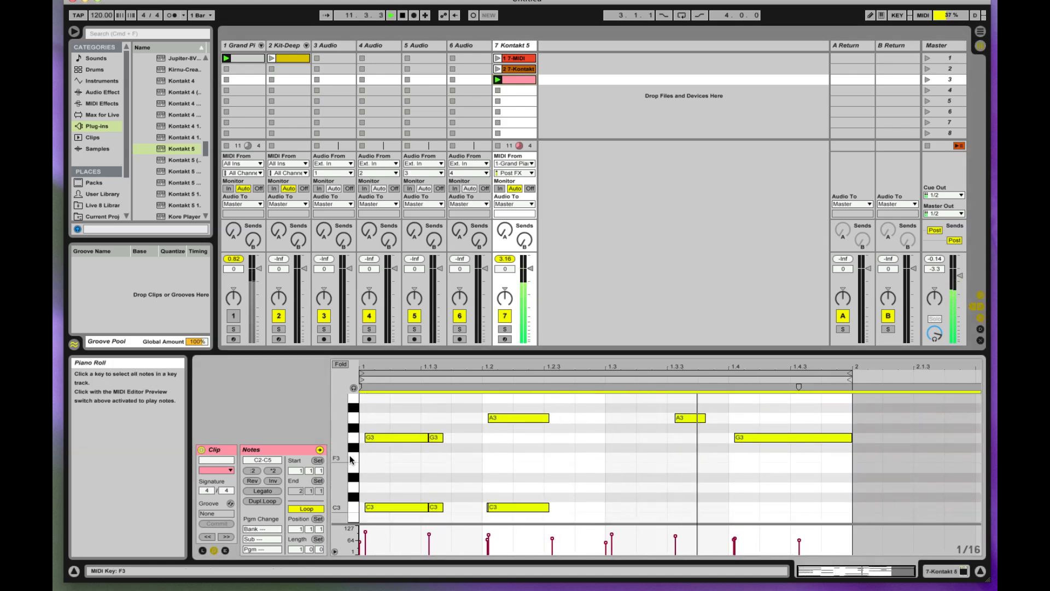
pyautogui.moveTo(337, 446); pyautogui.dragTo(298, 446)
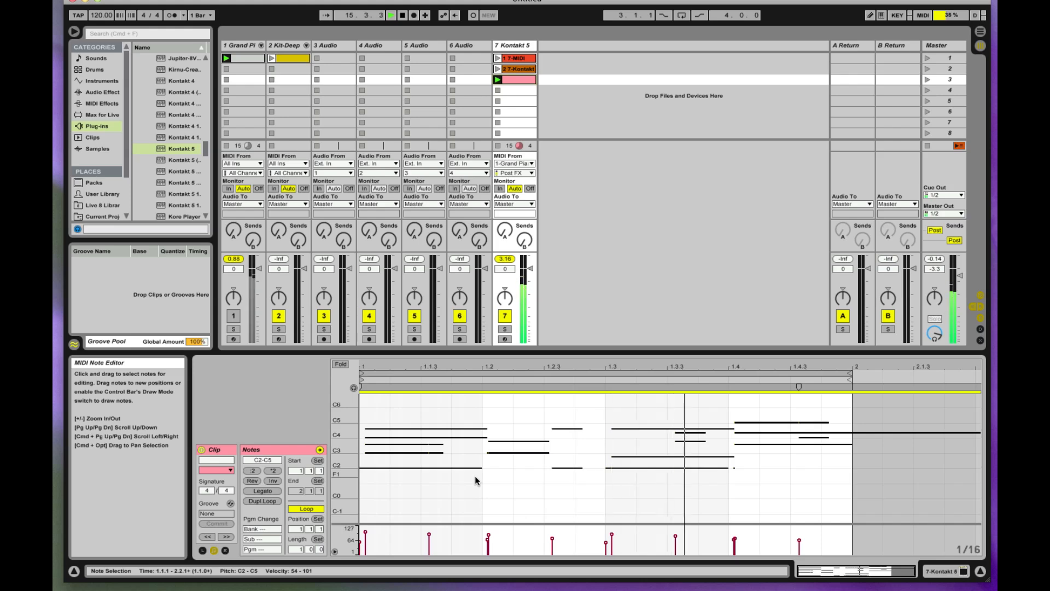
pyautogui.press('space')
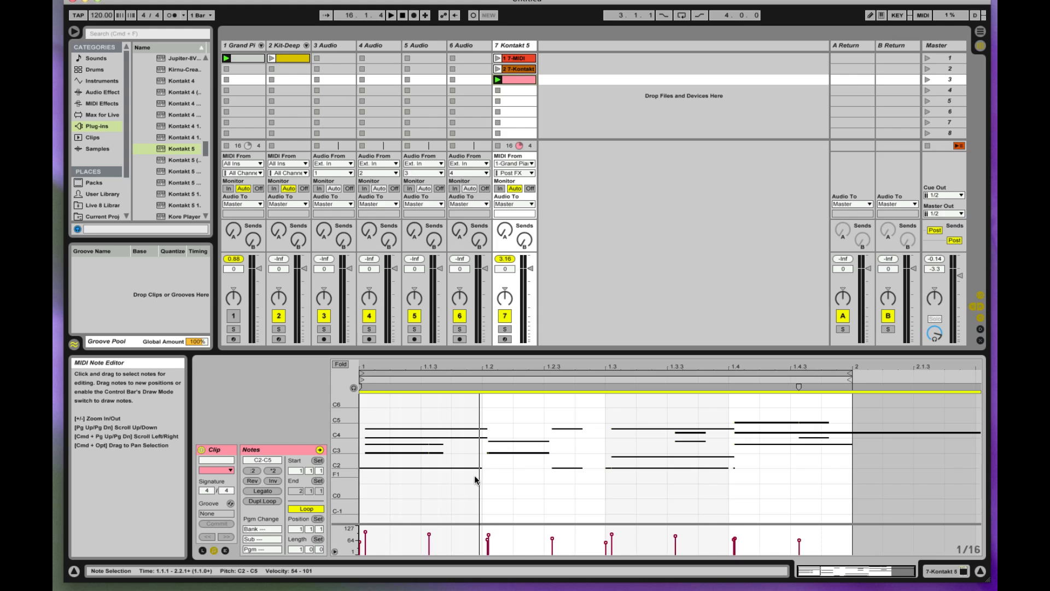
# - Set the recorded second clip's loop to start at bar 5 with a length of one bar, and launch the clip
pyautogui.click(517, 69)
pyautogui.moveTo(660, 436)
pyautogui.mouseDown()
pyautogui.moveTo(717, 444)
pyautogui.moveTo(725, 462)
pyautogui.moveTo(711, 489)
pyautogui.mouseUp()
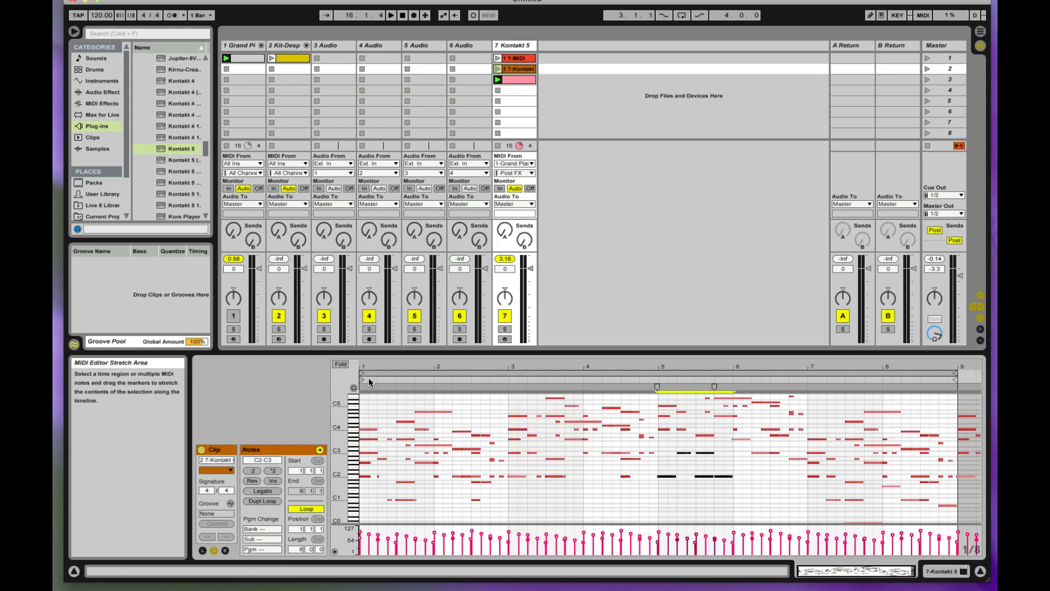
pyautogui.moveTo(369, 381); pyautogui.dragTo(674, 379)
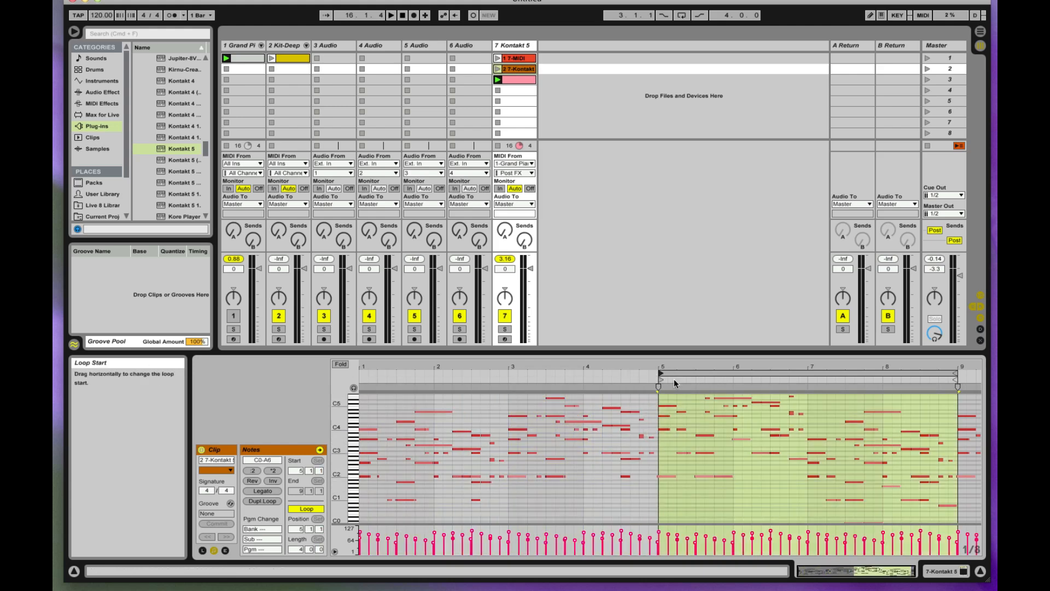
pyautogui.moveTo(956, 375)
pyautogui.mouseDown()
pyautogui.moveTo(711, 375)
pyautogui.moveTo(723, 374)
pyautogui.mouseUp()
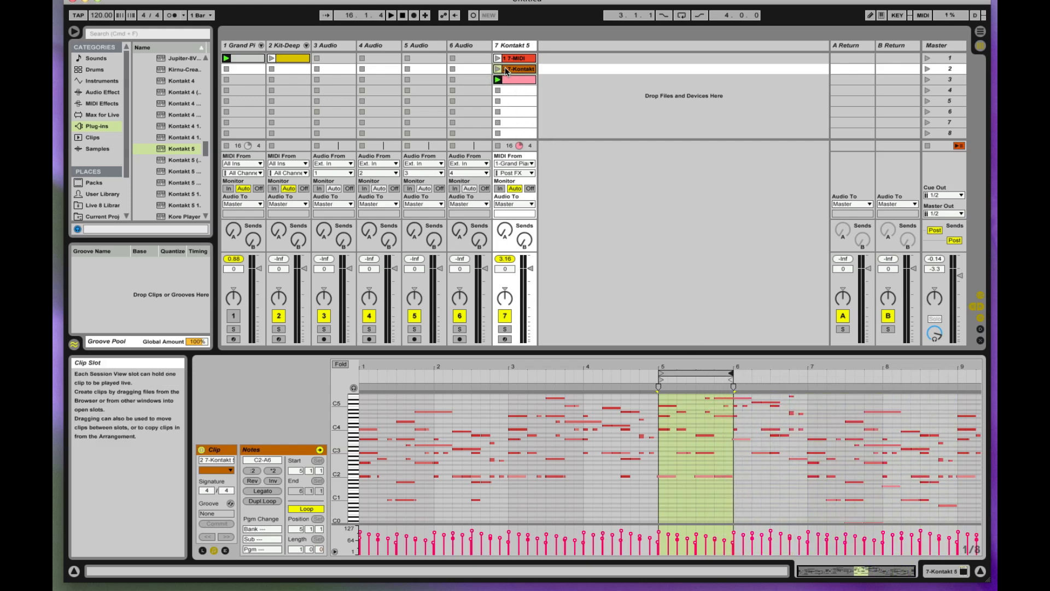
pyautogui.click(498, 68)
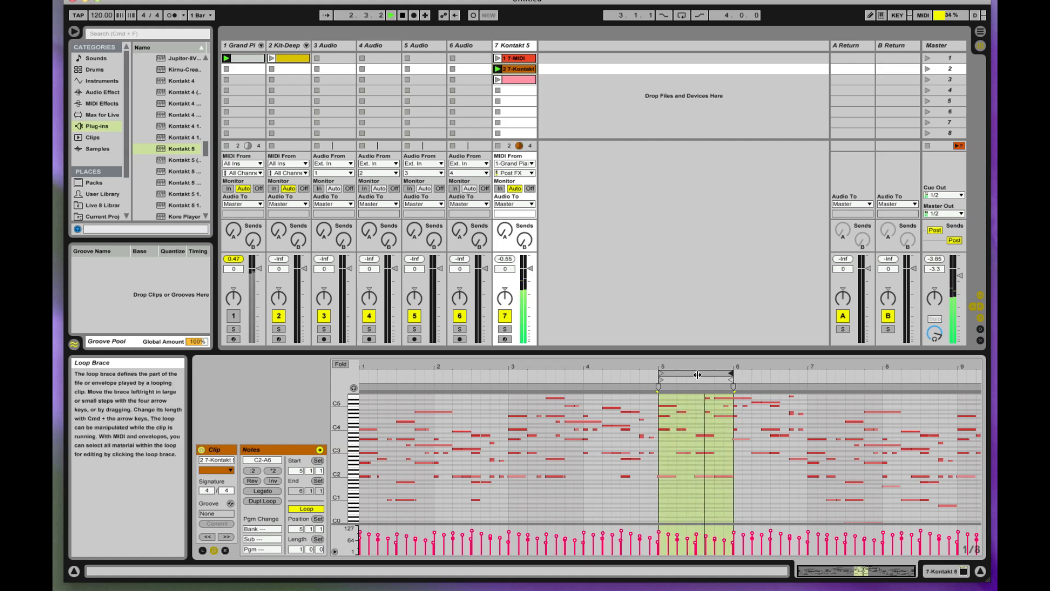
# - Move the playing clip's loop to bar 6, extend its start back to bar 5 and on to bar 4, and stop playback
pyautogui.moveTo(698, 375); pyautogui.dragTo(768, 373)
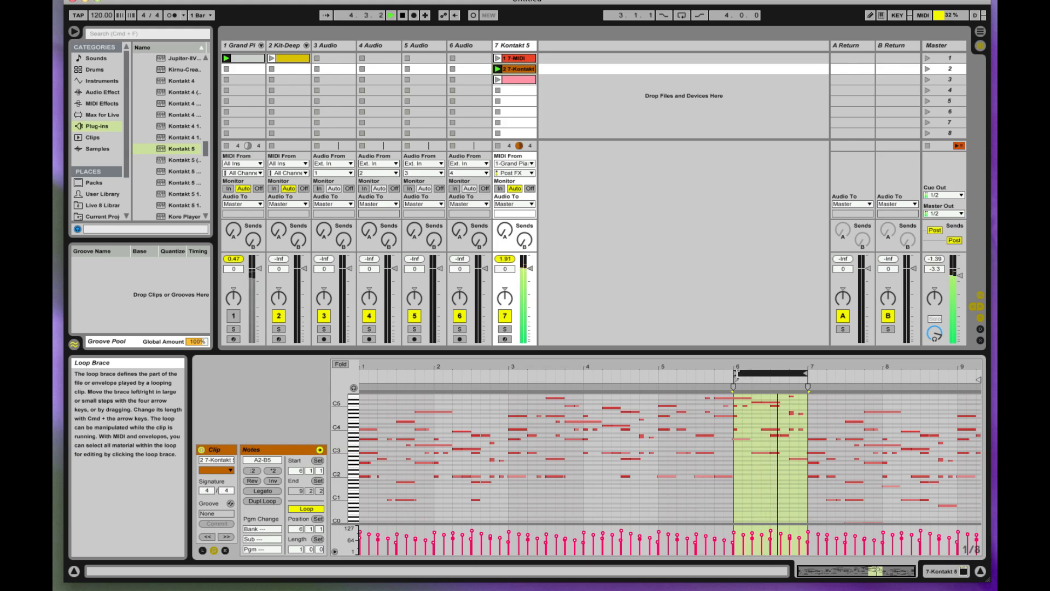
pyautogui.moveTo(736, 374); pyautogui.dragTo(659, 376)
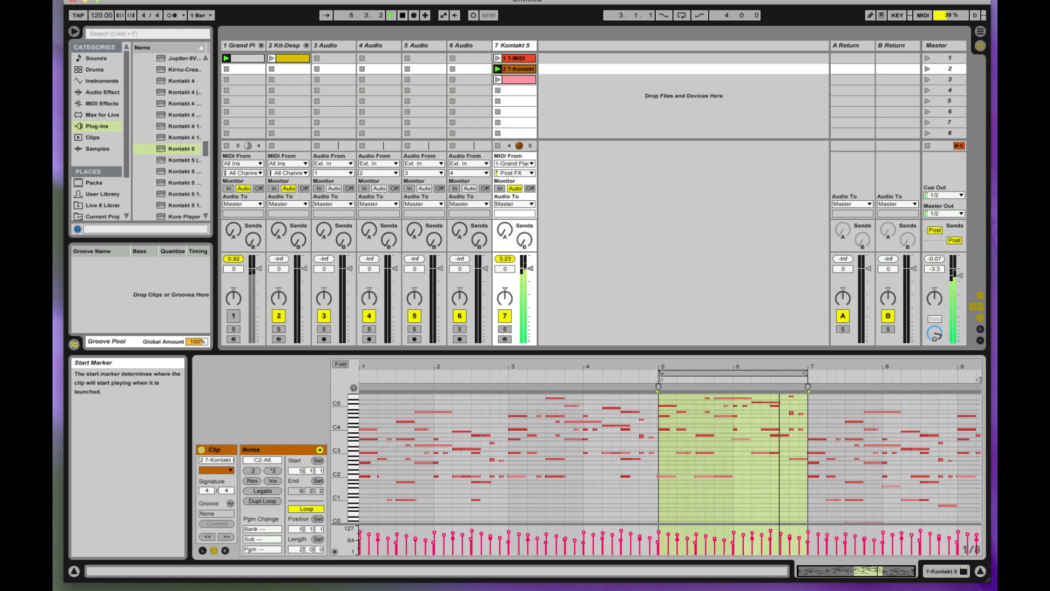
pyautogui.moveTo(661, 377); pyautogui.dragTo(582, 377)
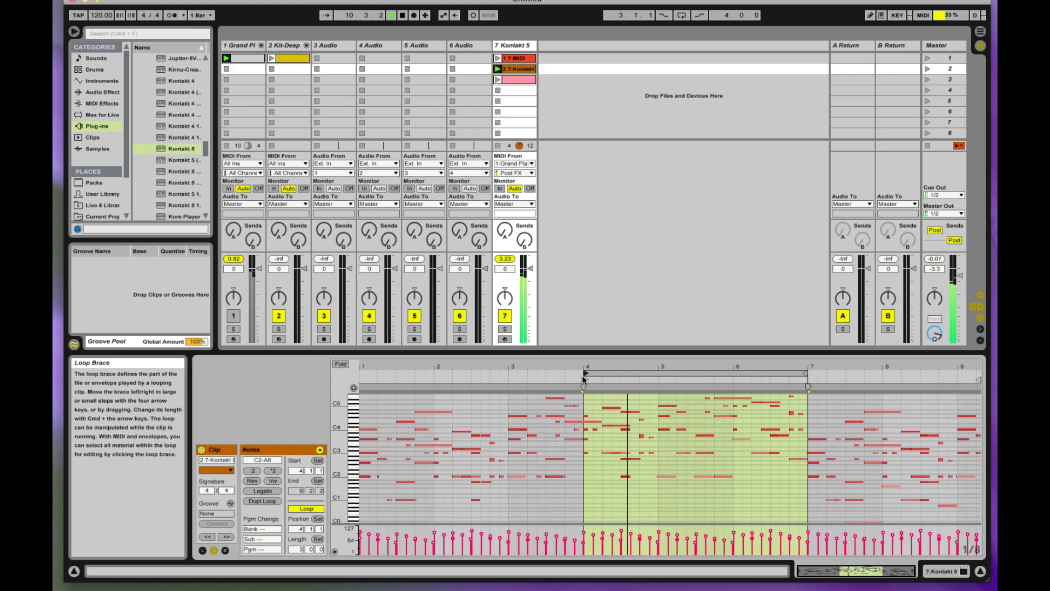
pyautogui.press('space')
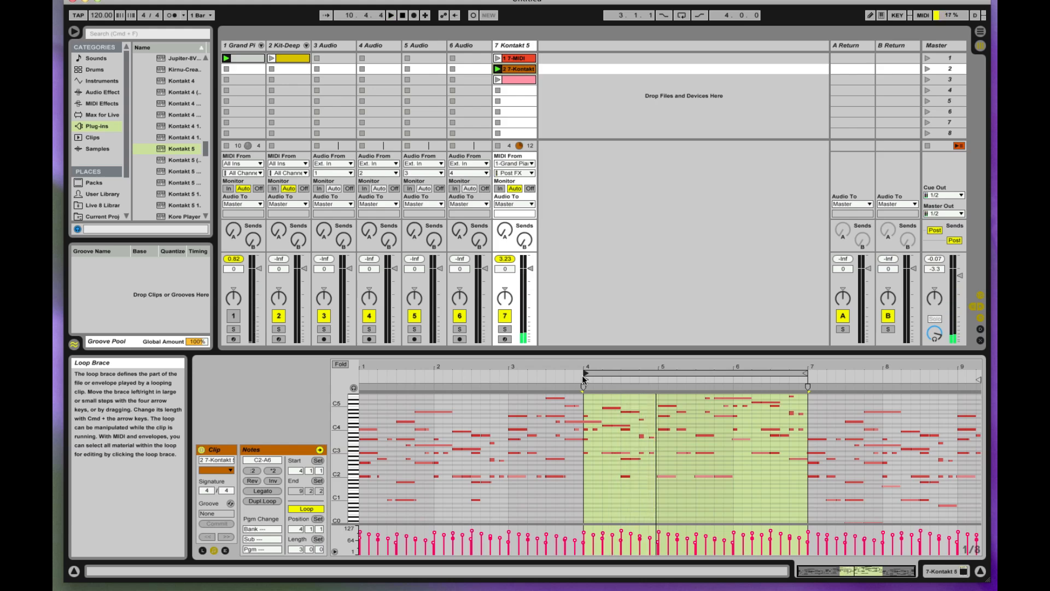